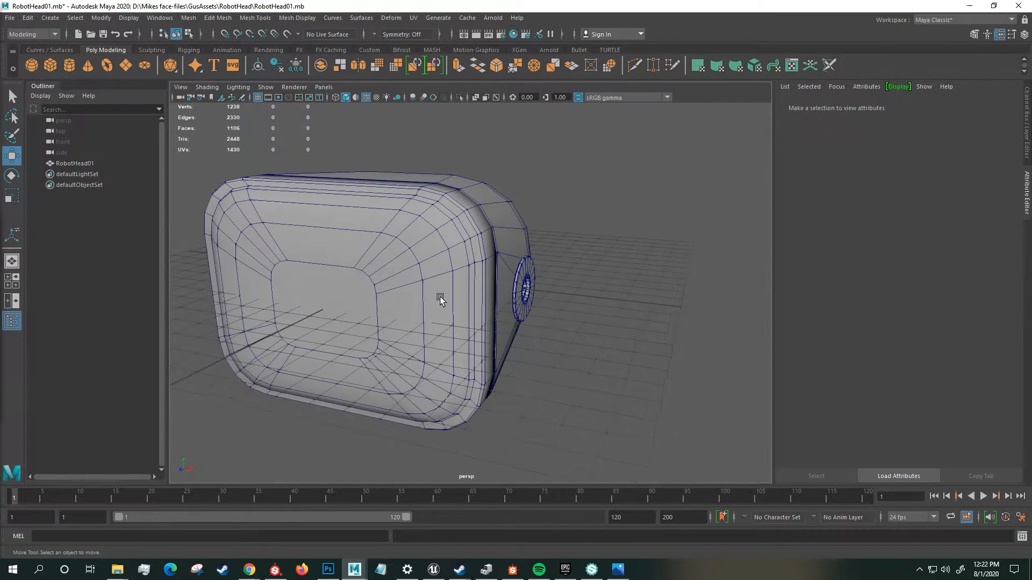
- Examine the robot head model from the front and from the side with the round ear piece
click(449, 288)
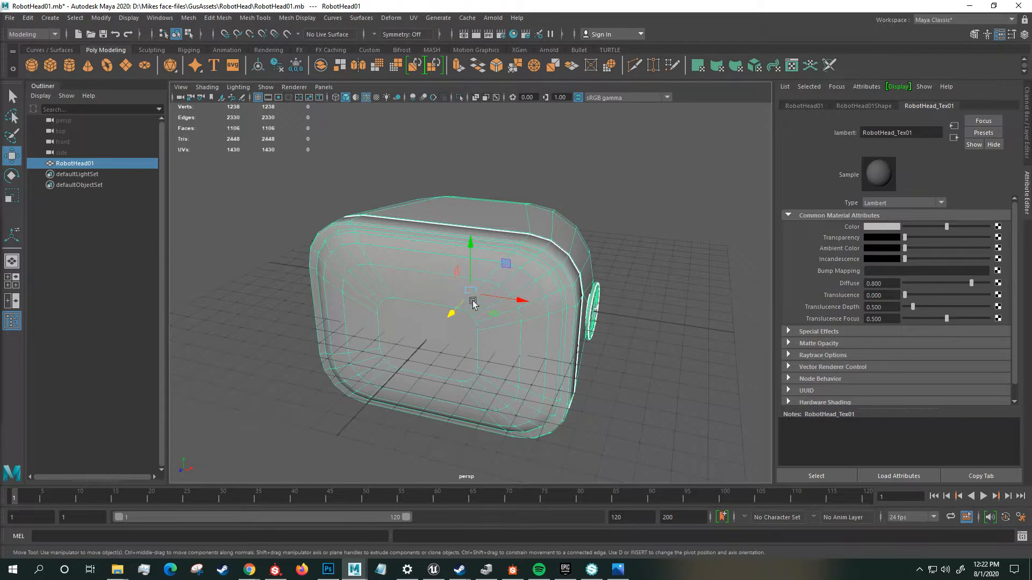
alt+drag(645, 363, 576, 358)
click(569, 375)
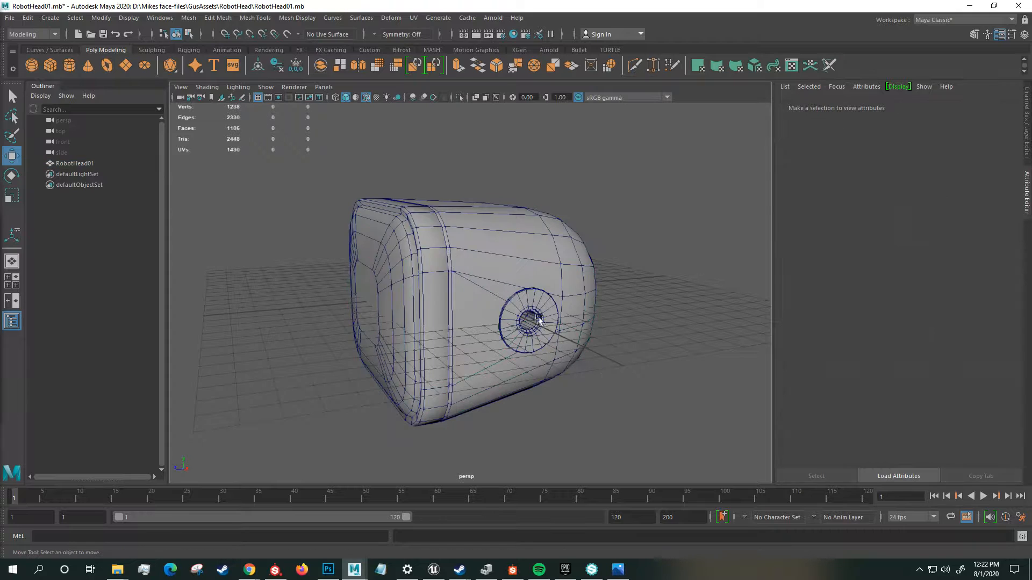
alt+drag(530, 324, 624, 385)
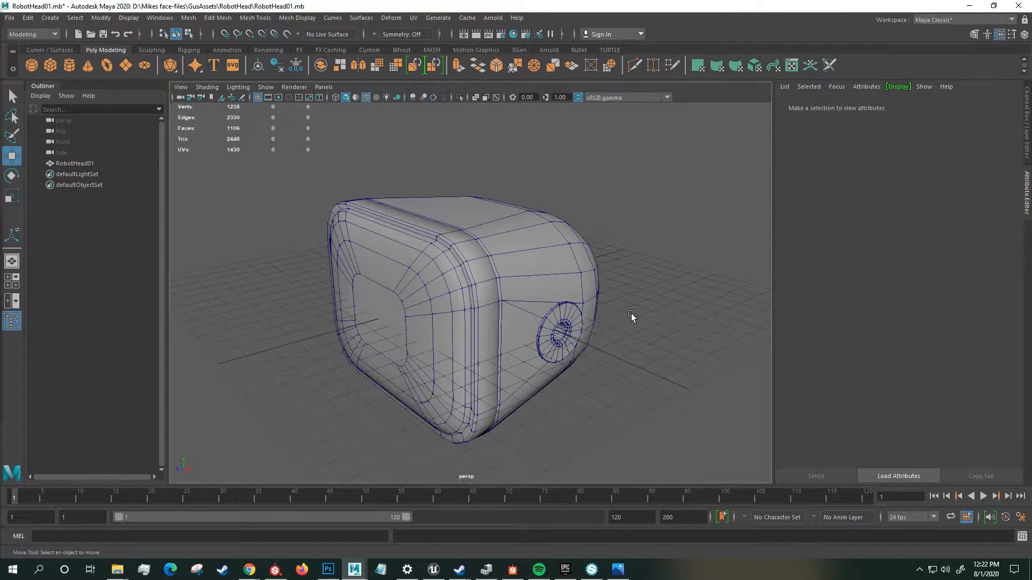
alt+drag(556, 341, 514, 340)
- Select the robot head and examine the layout of its UV shells in the UV Editor
click(502, 325)
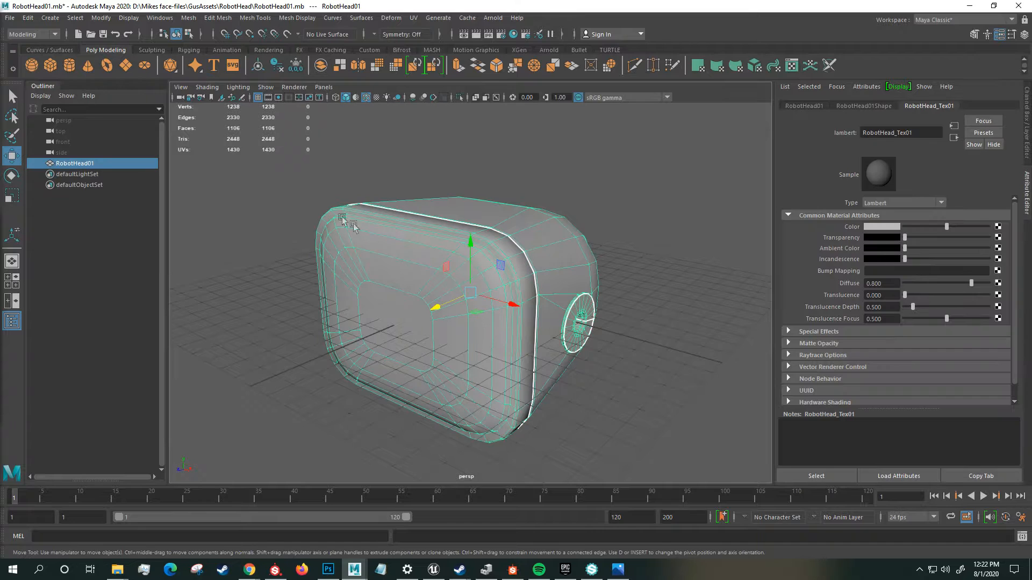
click(413, 18)
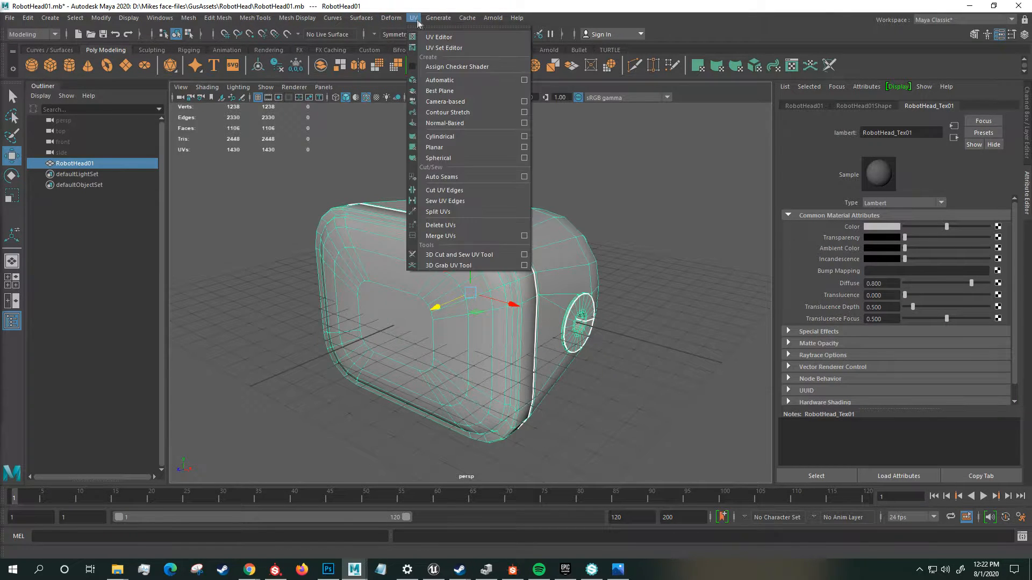
click(438, 37)
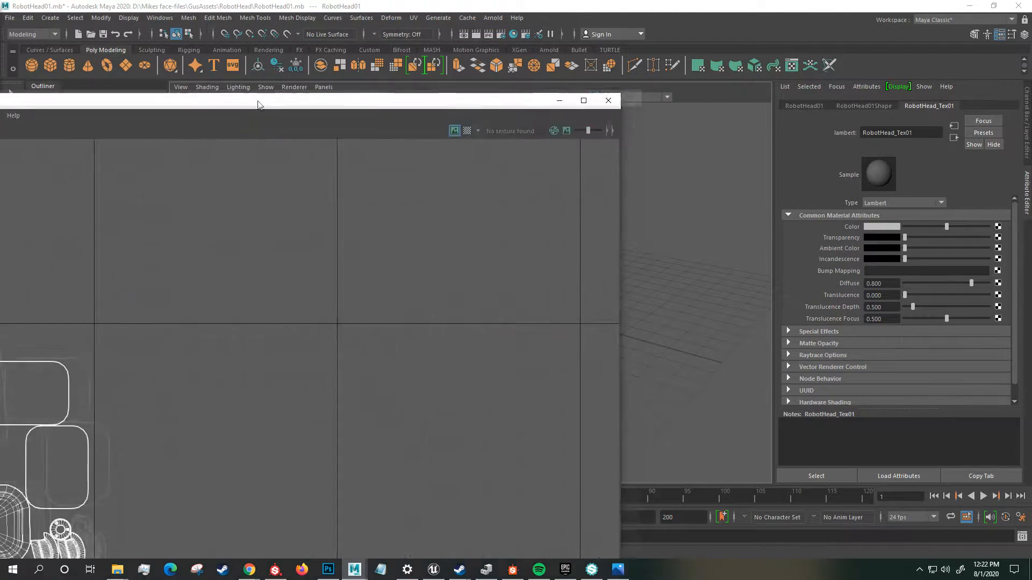
alt+middle_drag(306, 317, 386, 281)
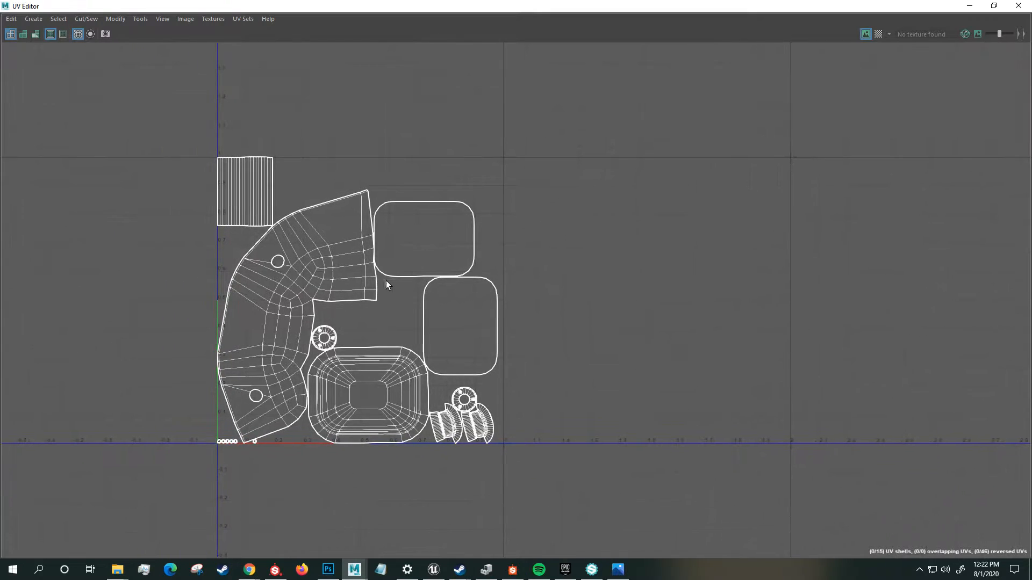
scroll(385, 280, up, 4)
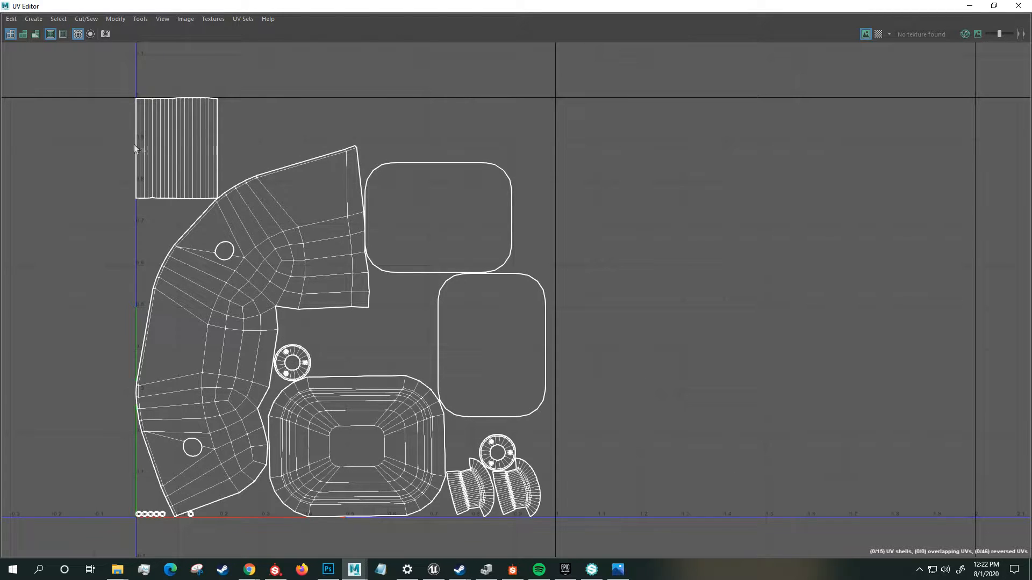
click(970, 6)
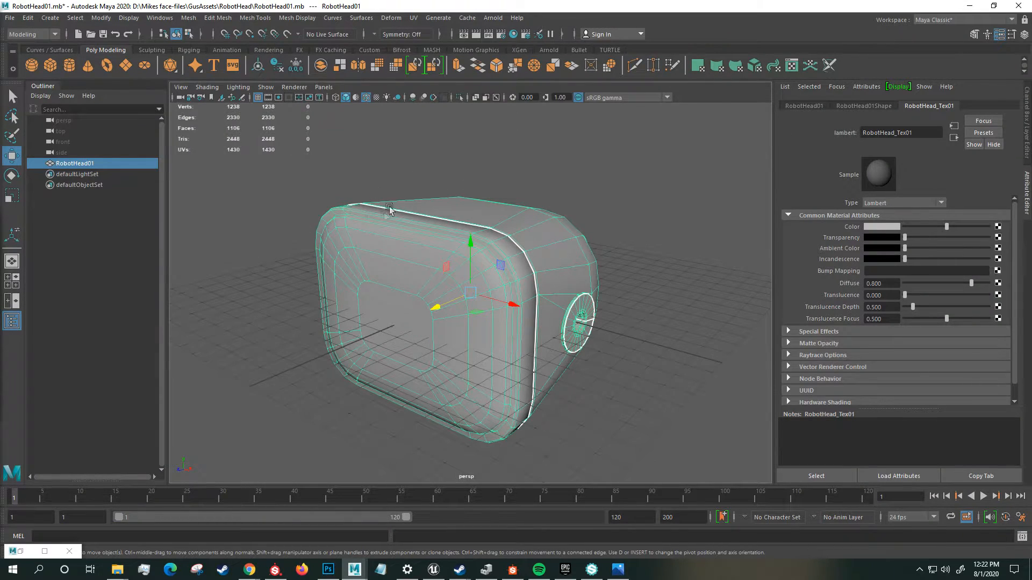
alt+drag(601, 207, 548, 219)
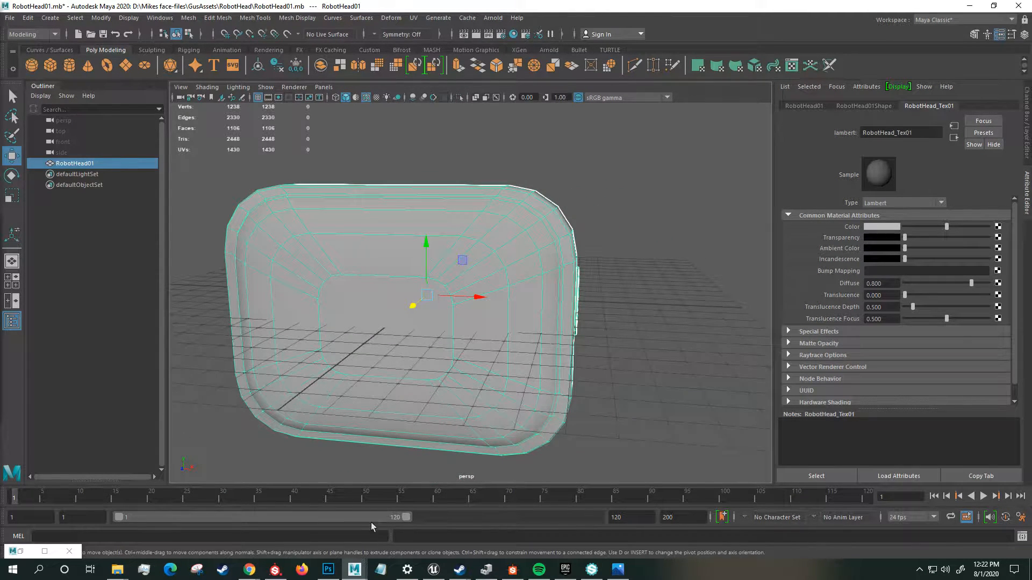
- Switch to Substance Painter and create a 2048 Unreal Engine 4 project from RobotHead.fbx with DirectX normals, discarding the previous project's changes
click(282, 554)
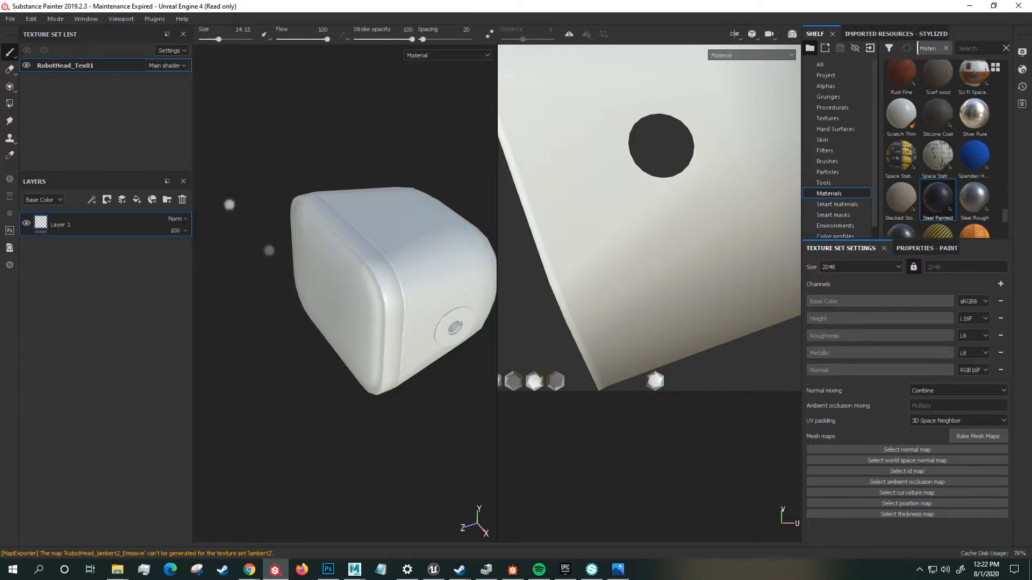
click(10, 19)
click(20, 31)
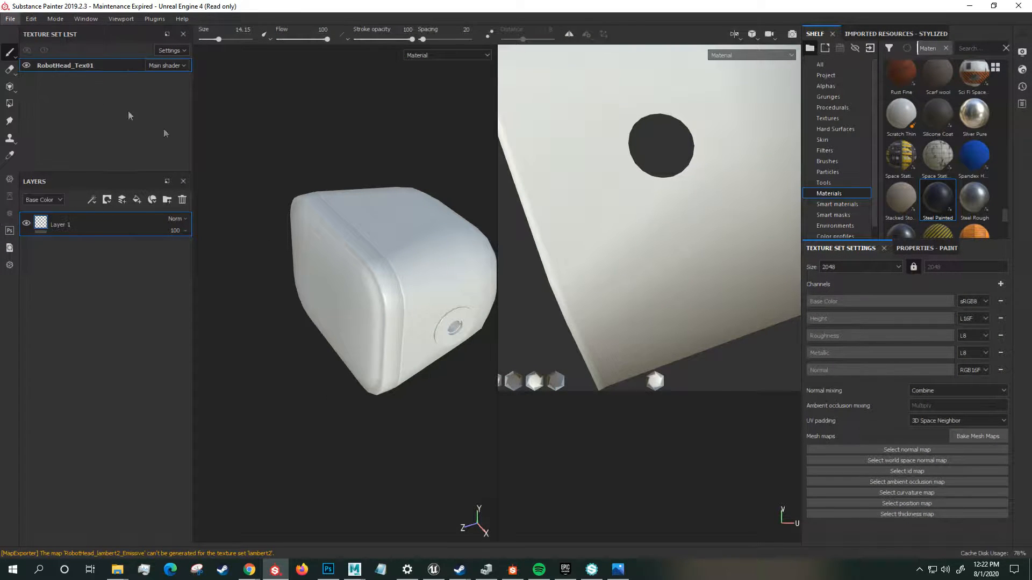
click(621, 178)
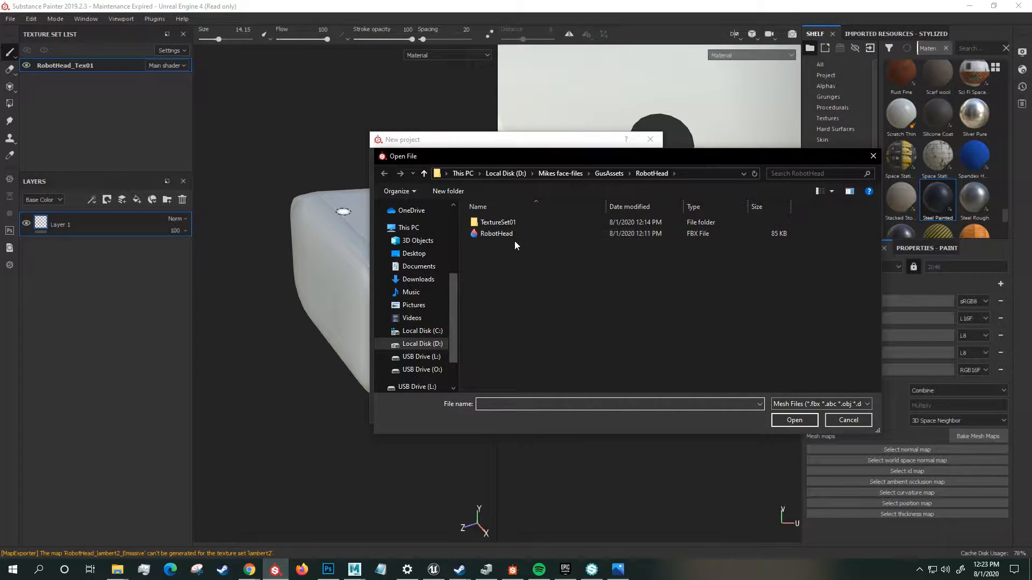
double_click(512, 236)
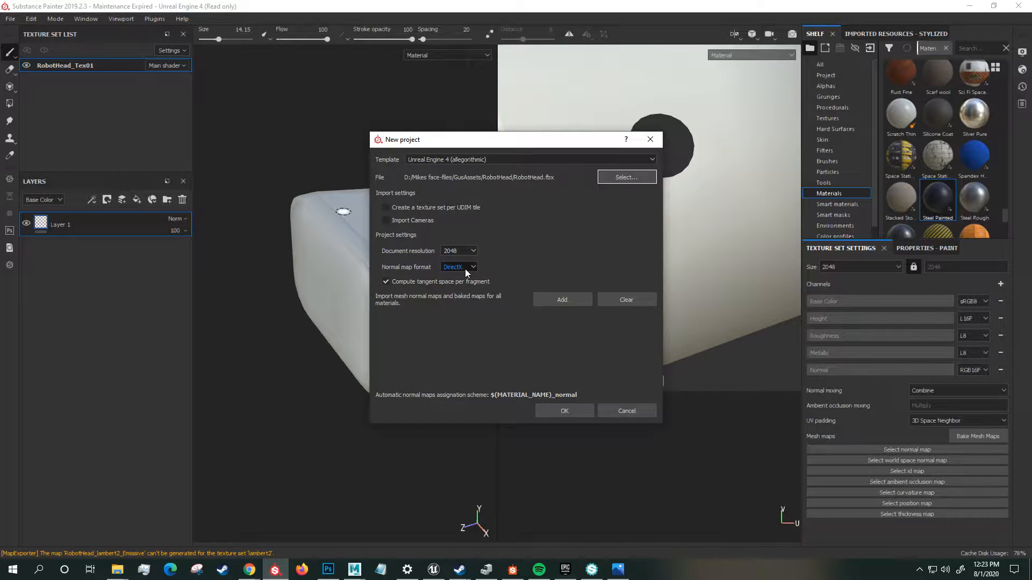
click(567, 412)
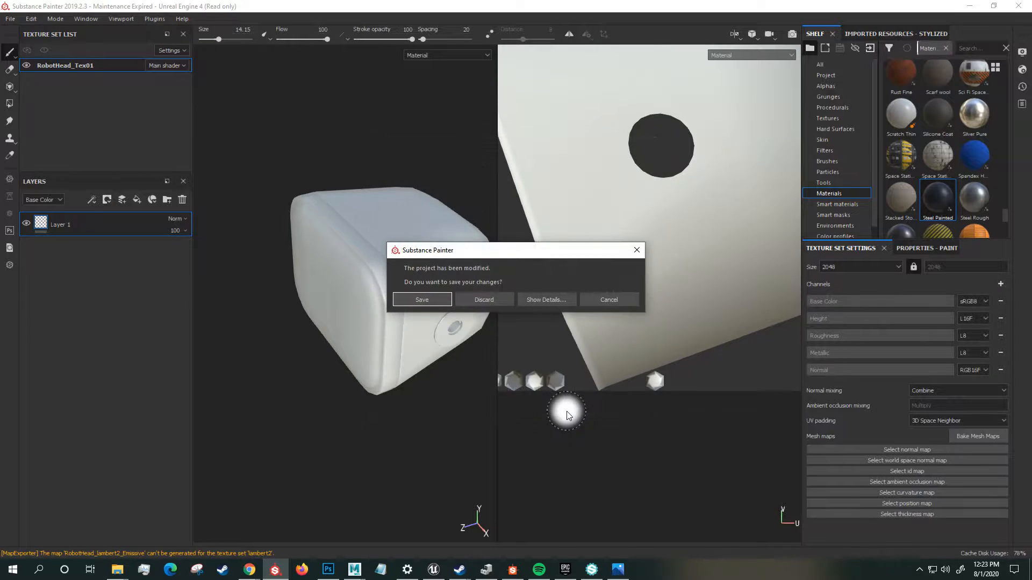
click(484, 299)
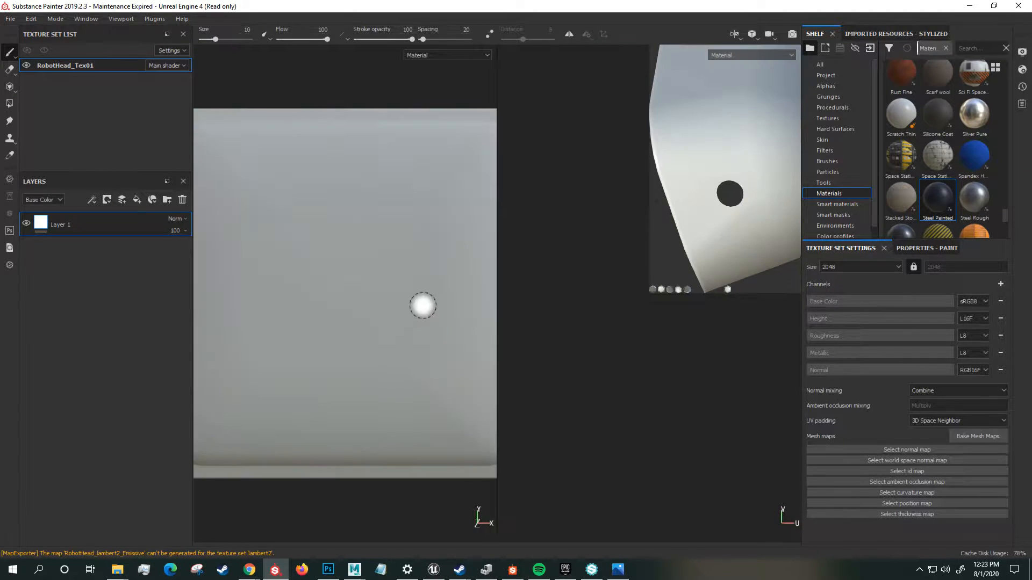
- Examine the imported robot head from the front and side, and show the Textures category of the shelf
scroll(387, 311, down, 5)
mouse_move(298, 299)
alt+mouse_down()
mouse_move(337, 300)
mouse_move(304, 299)
alt+mouse_up()
click(101, 70)
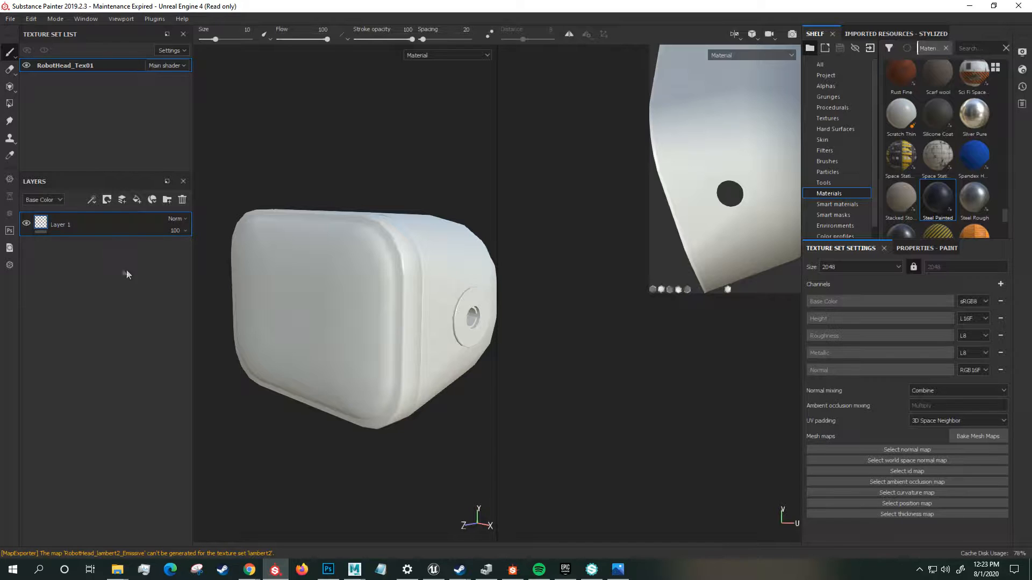
alt+drag(336, 236, 351, 258)
alt+middle_drag(426, 300, 401, 344)
alt+drag(400, 336, 353, 321)
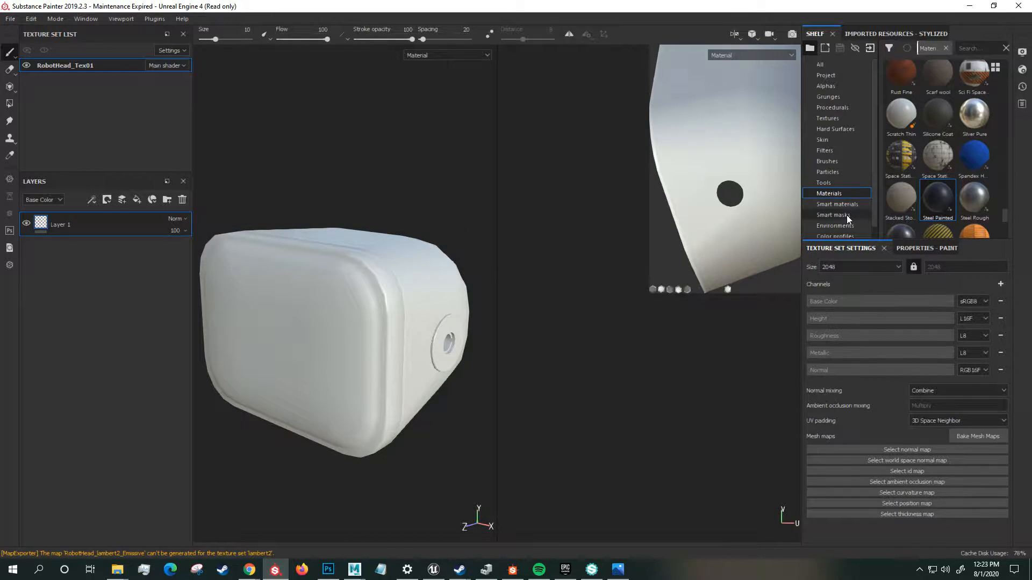
click(854, 117)
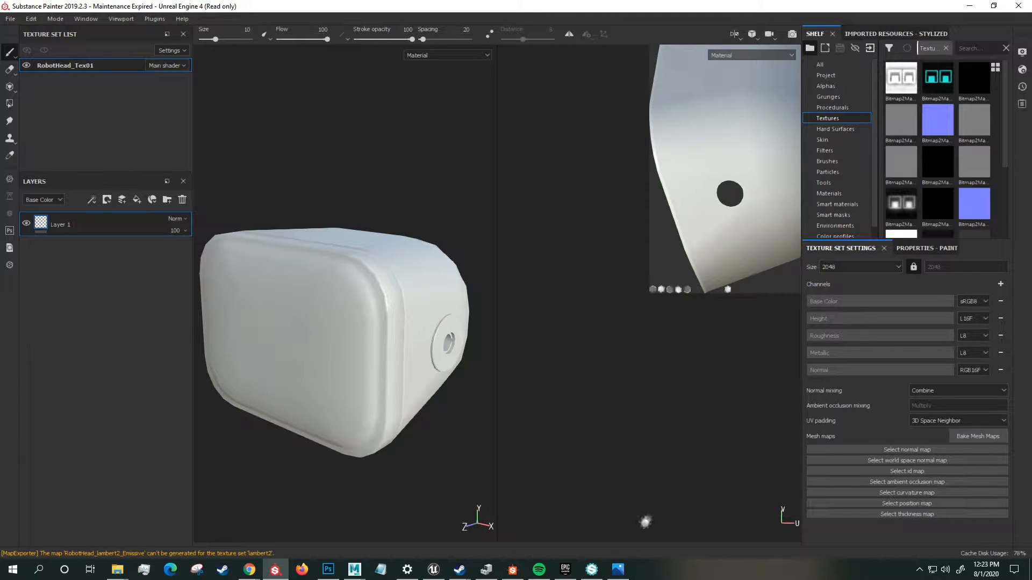
- Switch to Photoshop and save the CRT eyes document as a new PSD named CRTEyes02 with maximized compatibility
click(329, 516)
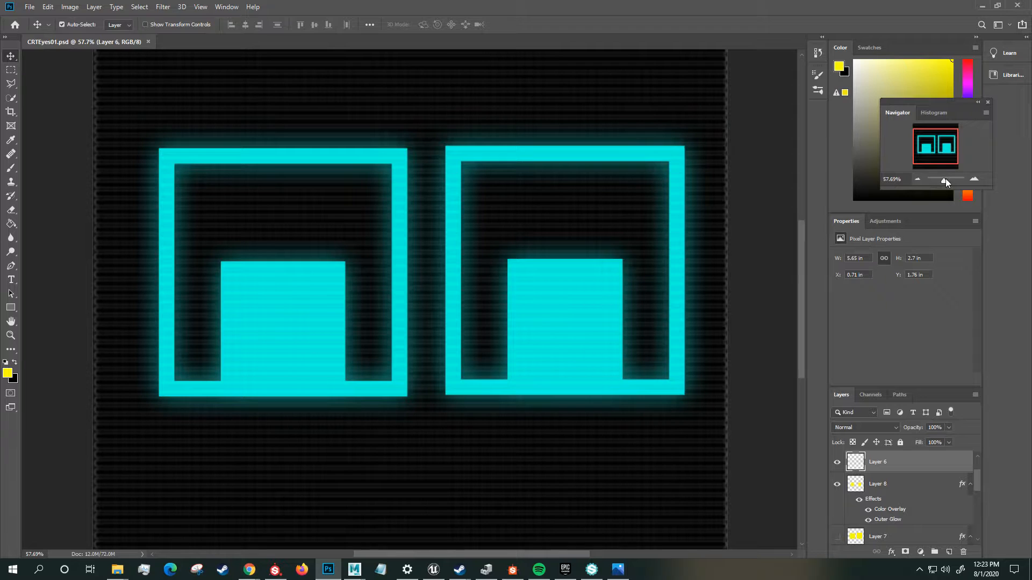
drag(946, 178, 943, 178)
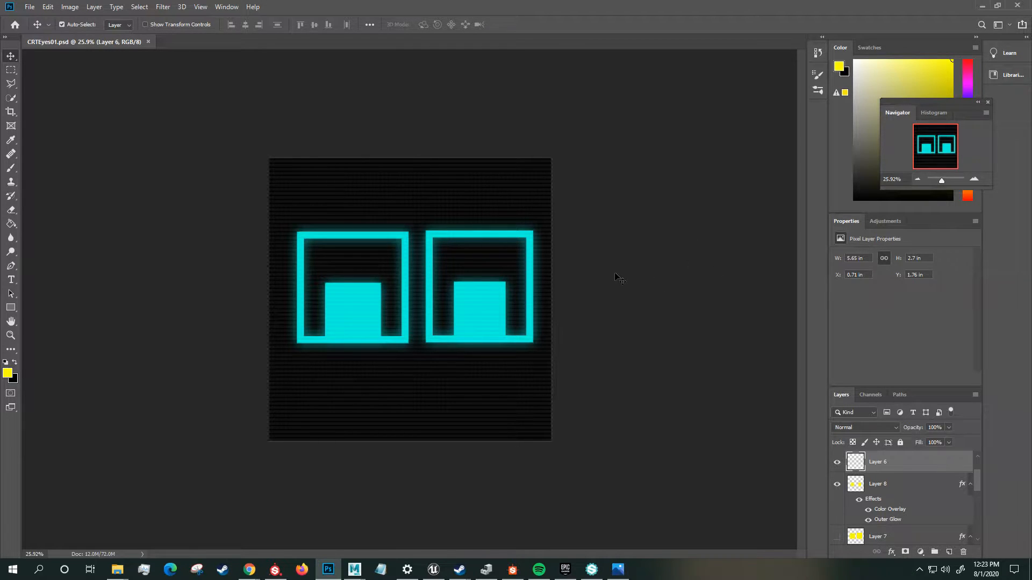
click(30, 6)
click(43, 127)
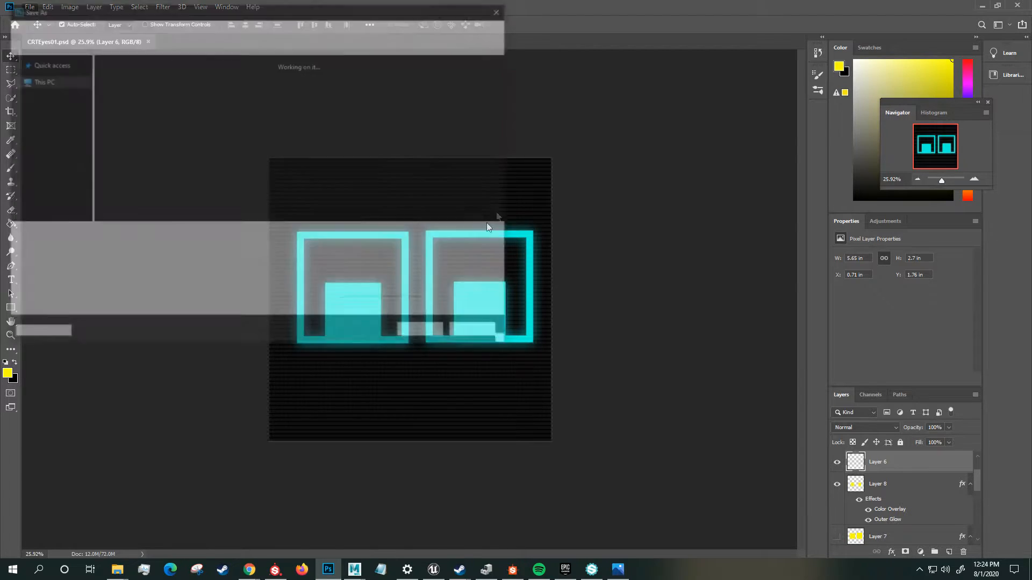
click(119, 236)
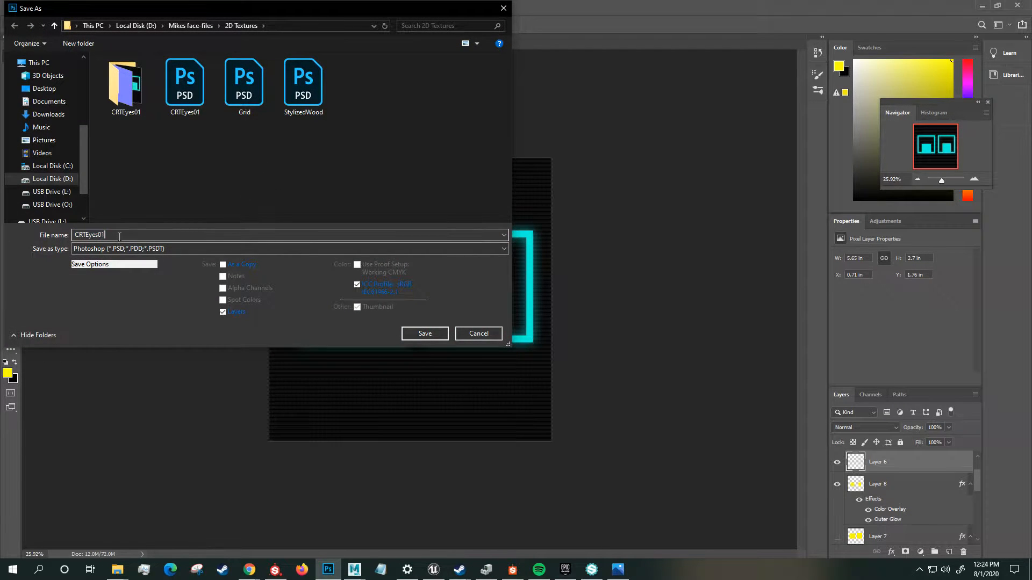
key(Return)
key(Return)
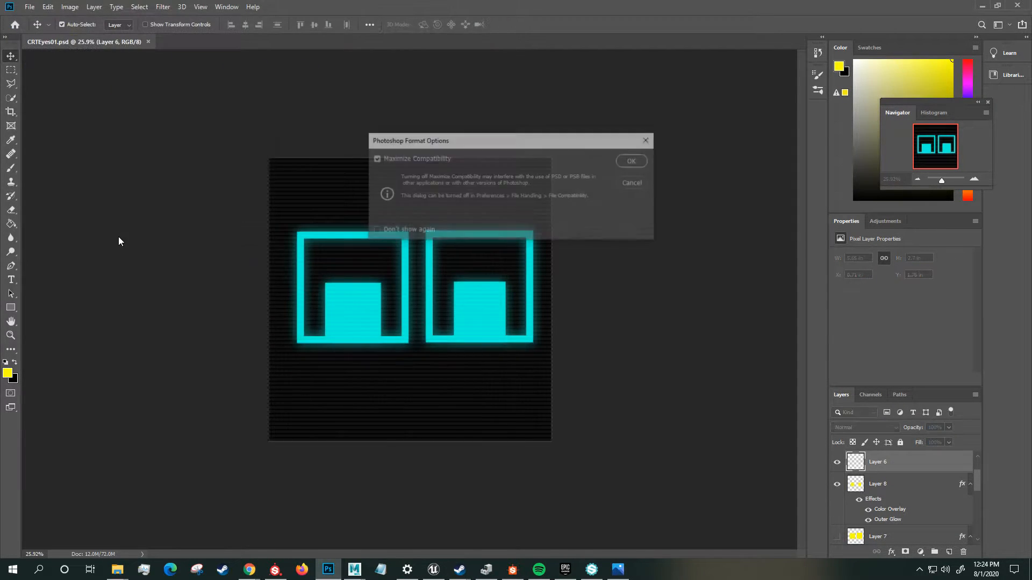
click(624, 160)
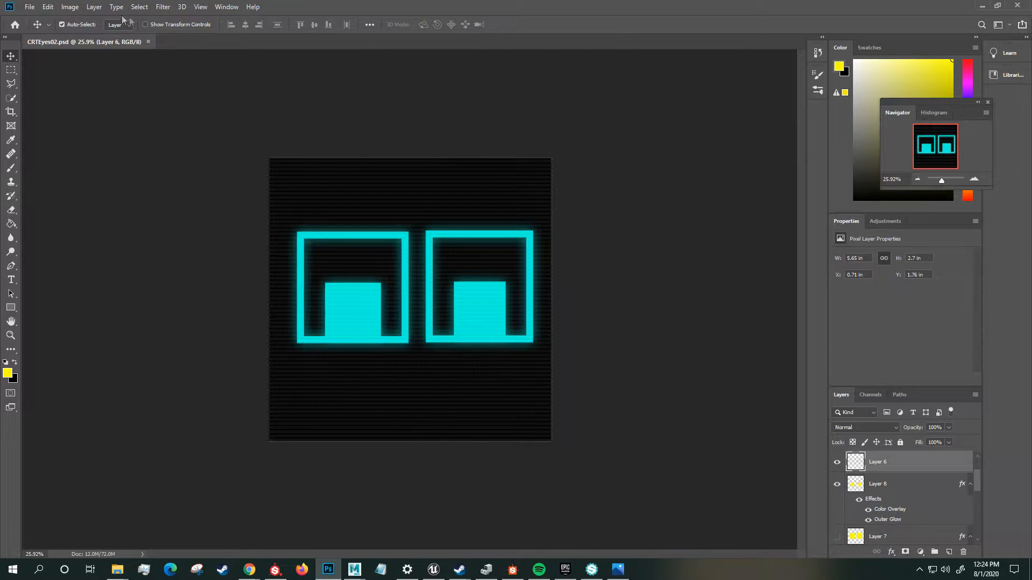
- Save a JPEG copy of the eyes image as CRTEyes02 at maximum quality 12, baseline standard
click(37, 7)
click(70, 127)
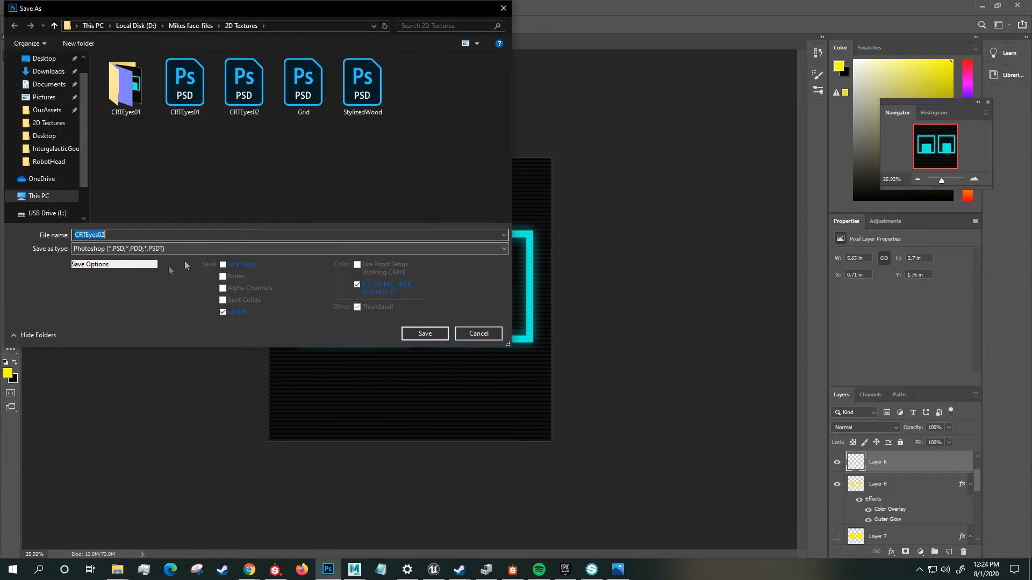
click(99, 248)
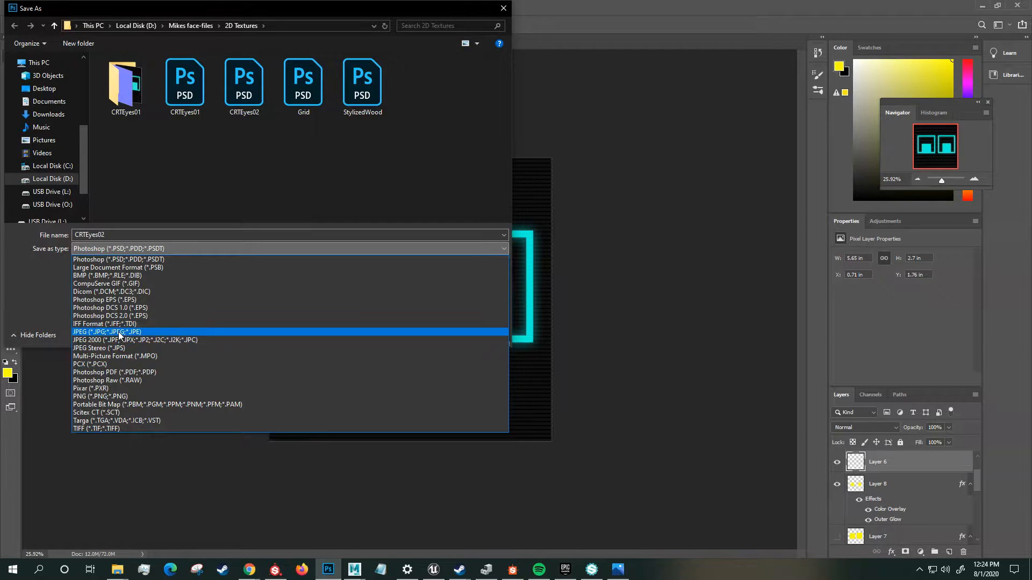
click(108, 331)
click(408, 333)
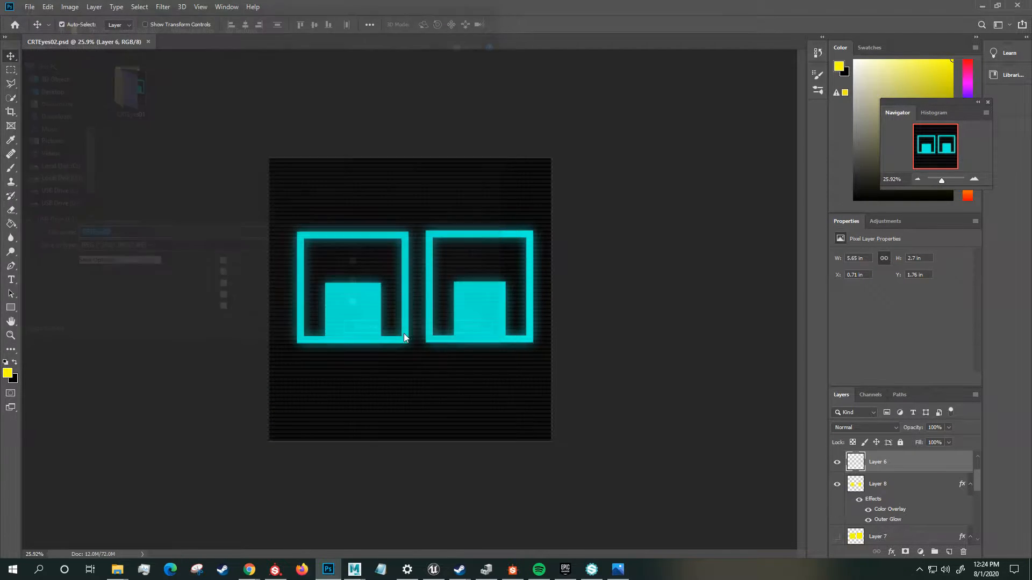
click(574, 141)
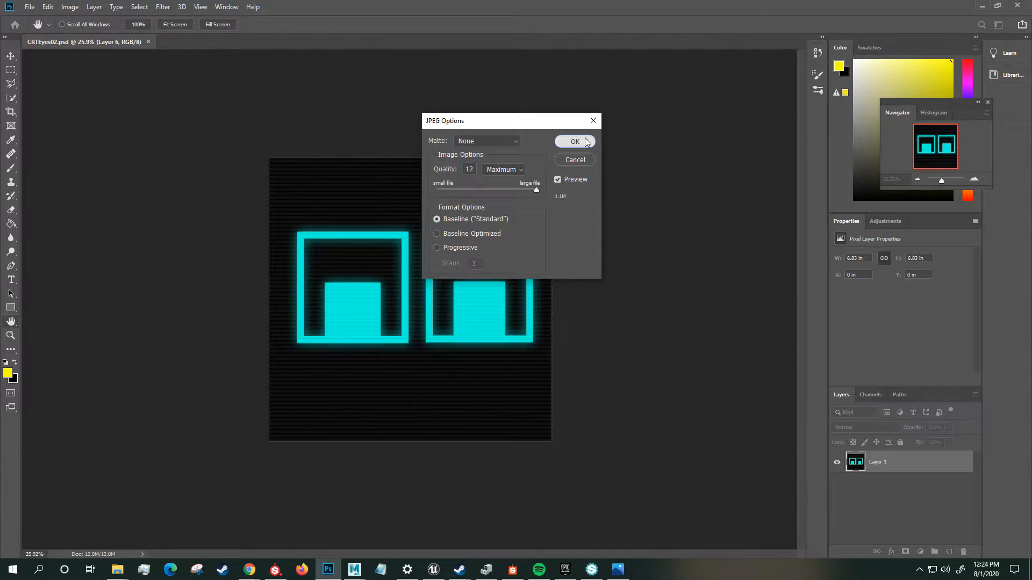
- Leave Photoshop and open the 2D Textures folder containing the CRTEyes02 files in File Explorer
click(982, 7)
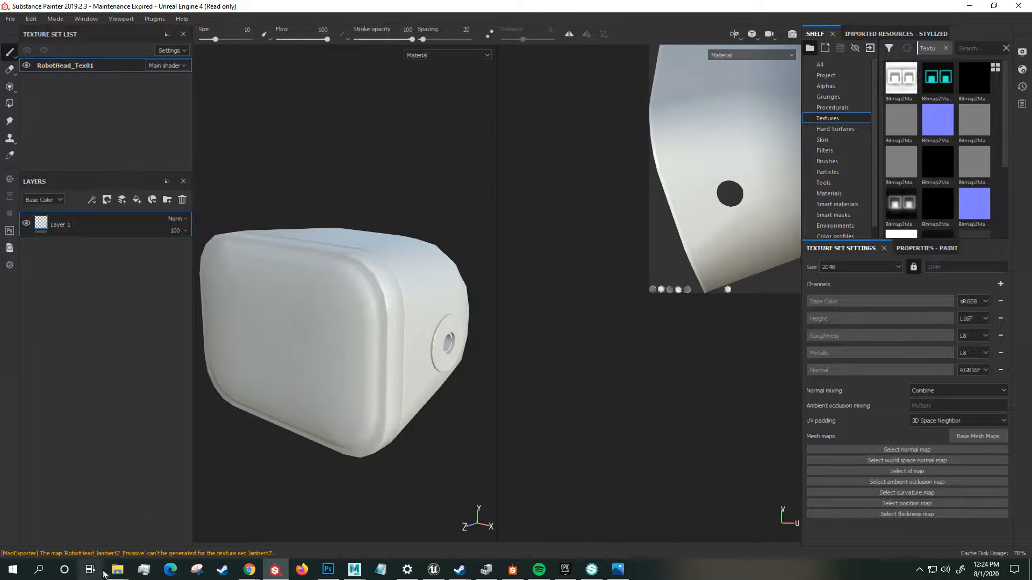
mouse_move(117, 570)
mouse_move(131, 538)
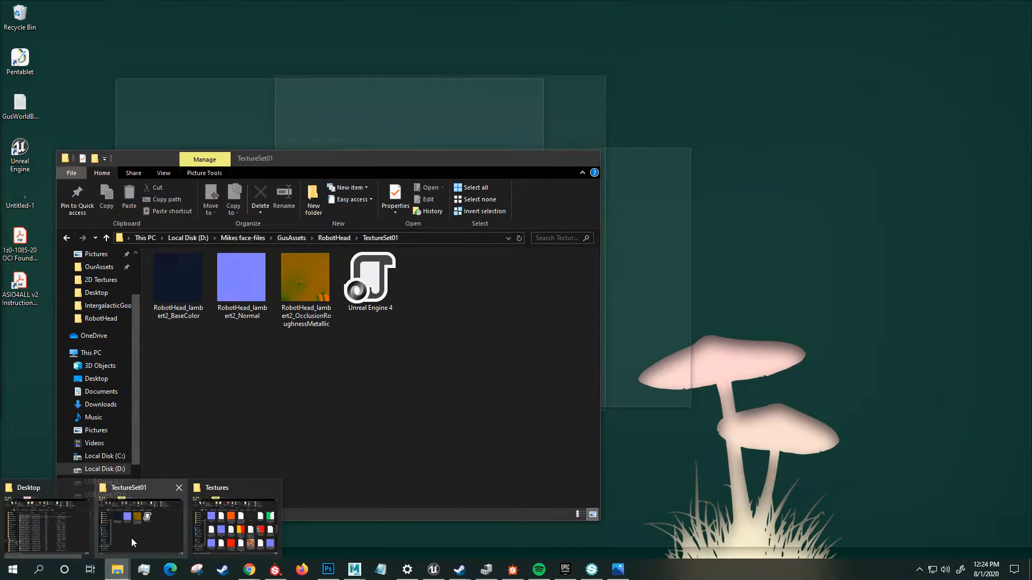
click(131, 537)
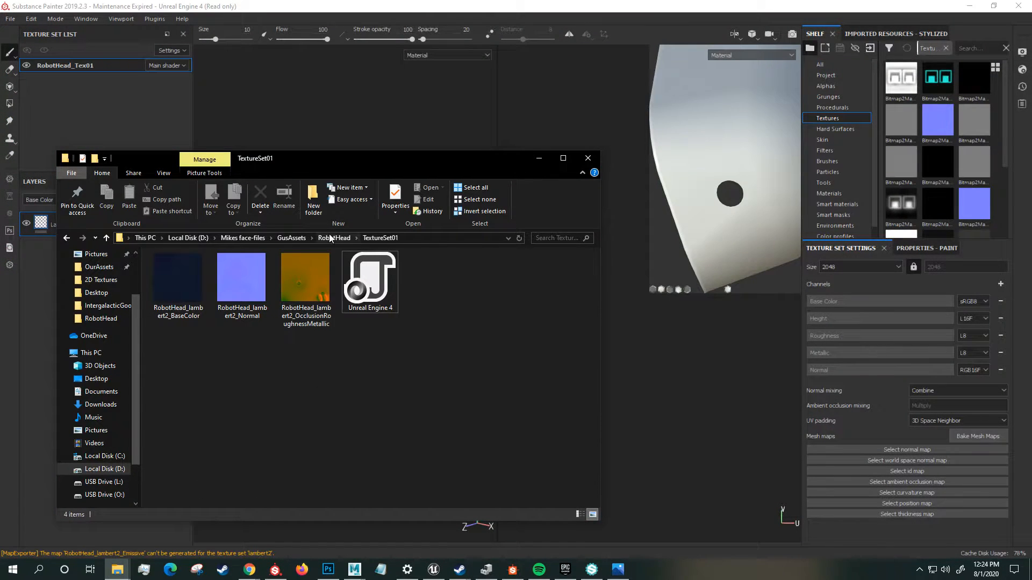
click(291, 238)
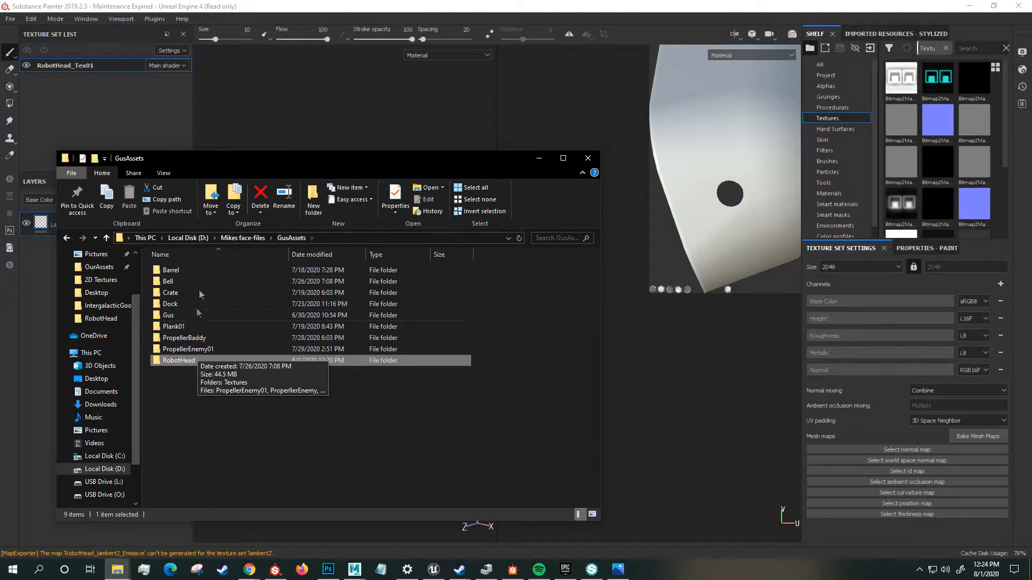
key(alt+Up)
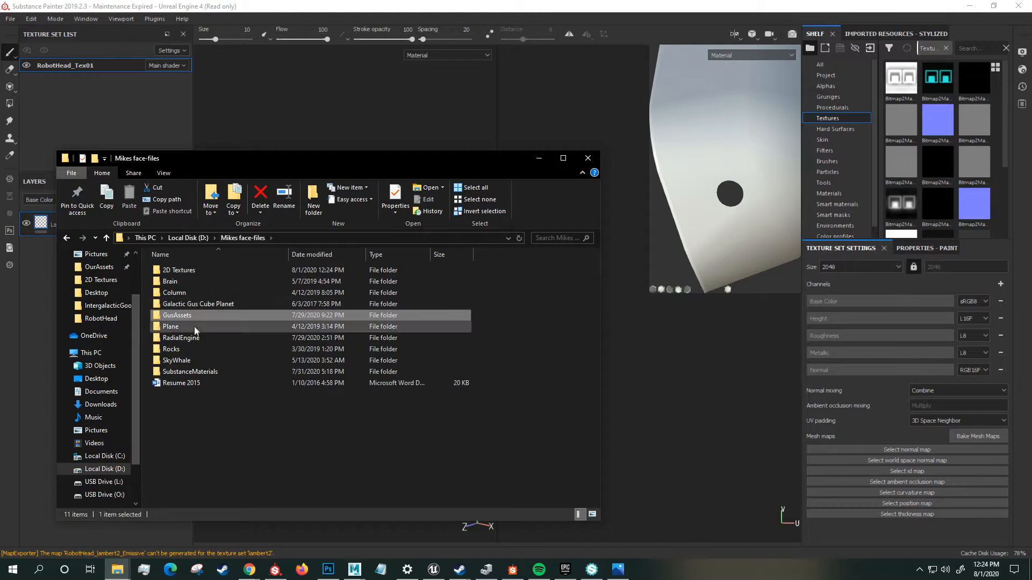
double_click(203, 370)
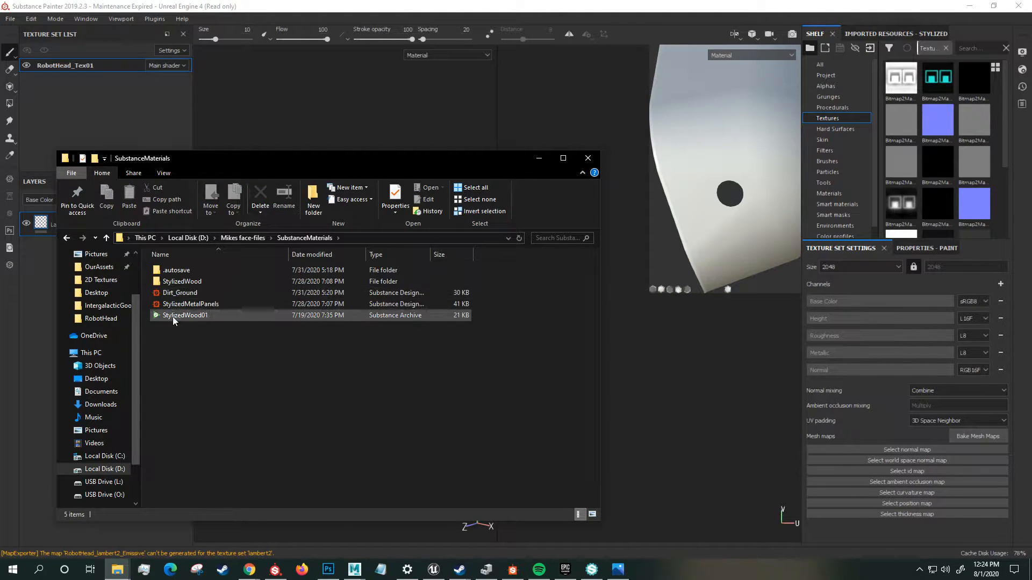
click(255, 240)
double_click(201, 271)
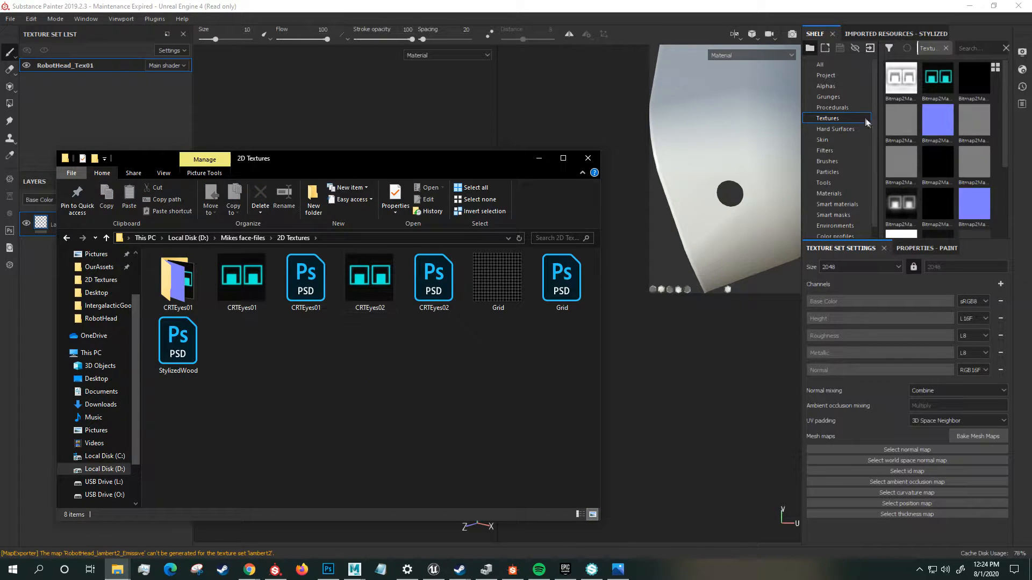
- Bring the CRTEyes02 JPEG from the 2D Textures folder into Substance Painter's shelf as a resource to import
click(845, 122)
click(118, 569)
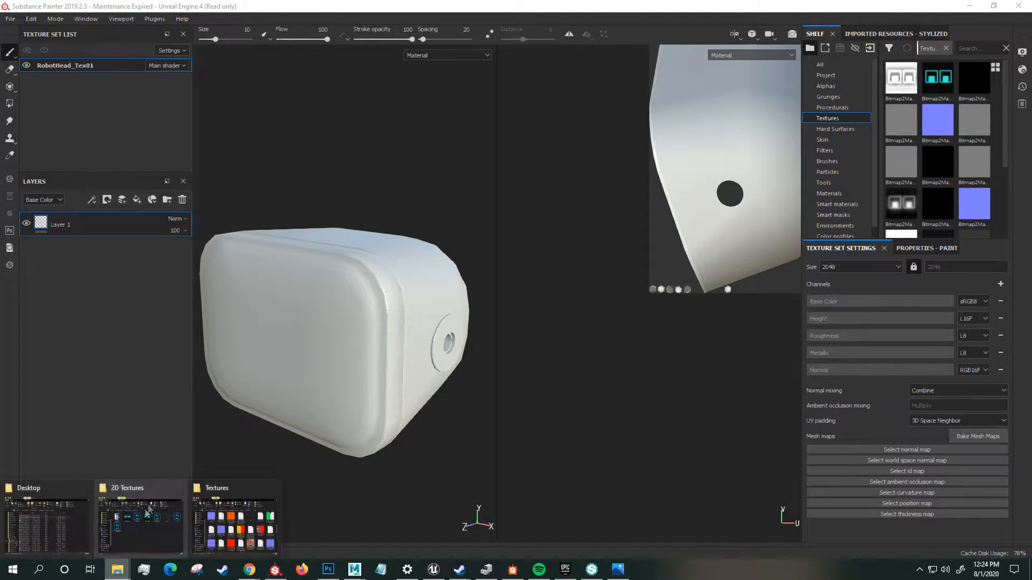
click(170, 524)
click(372, 297)
drag(372, 297, 995, 167)
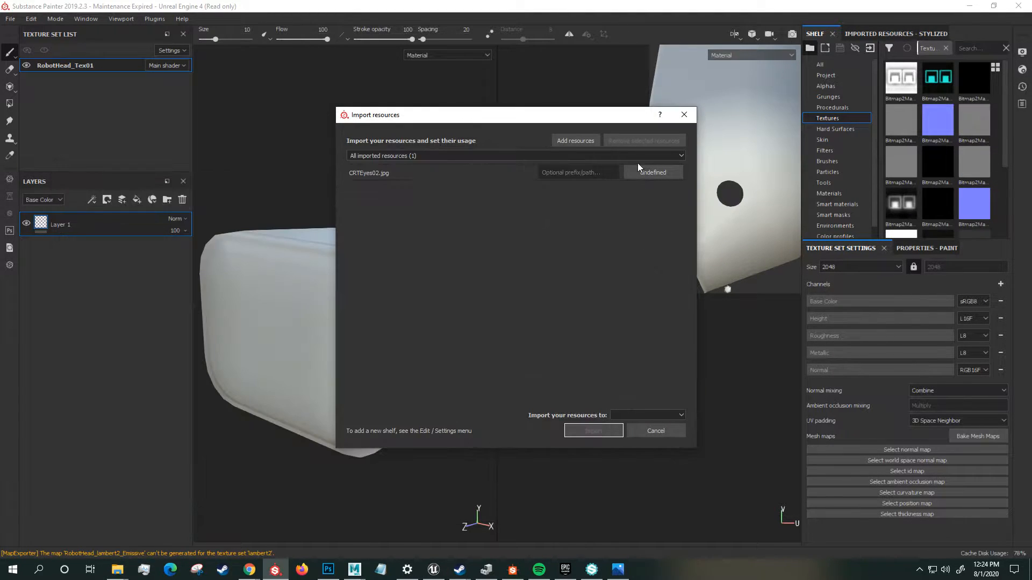
- Set the usage of CRTEyes02.jpg to texture, choose an import destination and import it
click(653, 173)
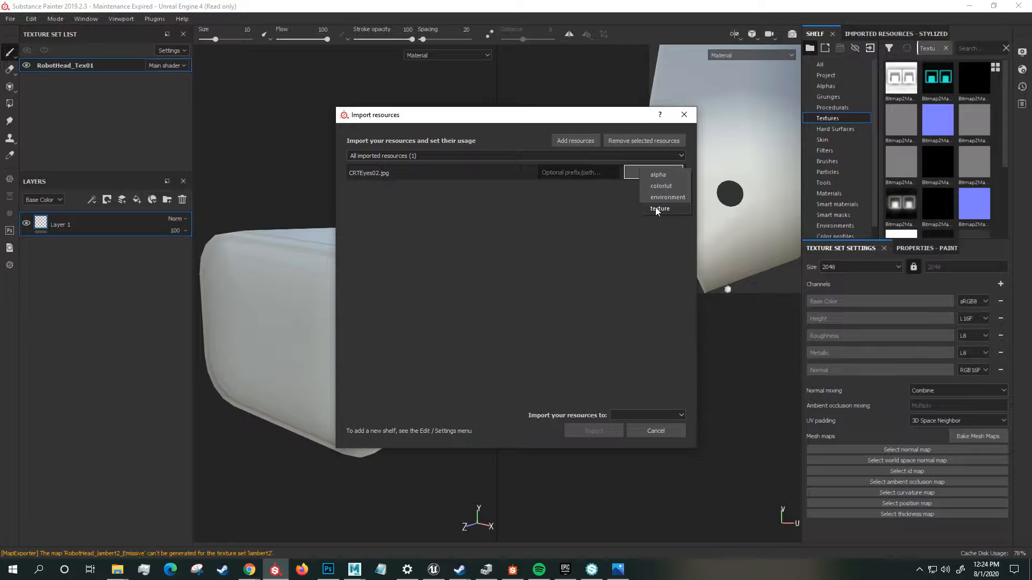
click(655, 209)
click(643, 416)
click(644, 430)
click(587, 431)
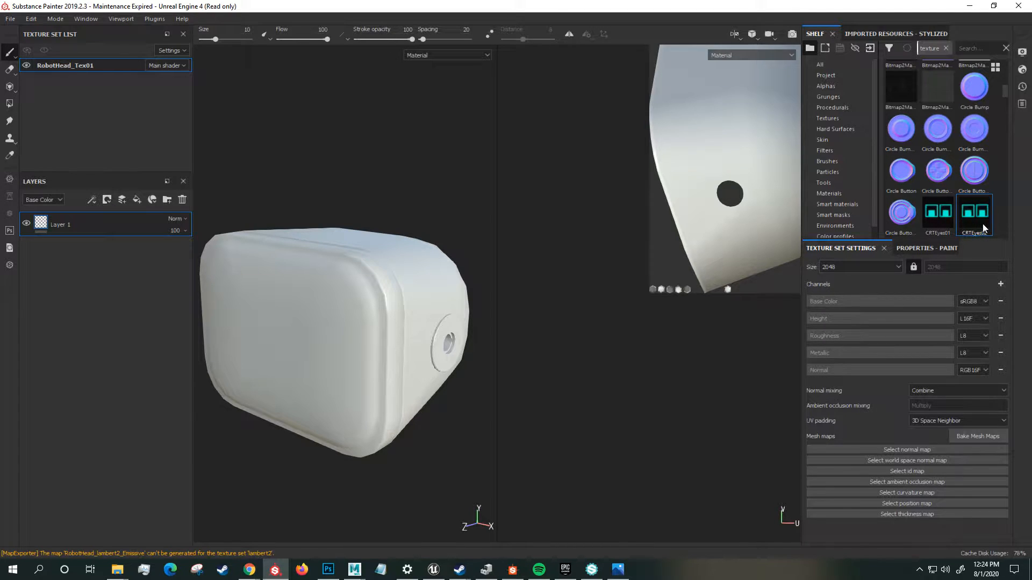
alt+middle_drag(748, 271, 570, 381)
alt+middle_drag(667, 386, 542, 411)
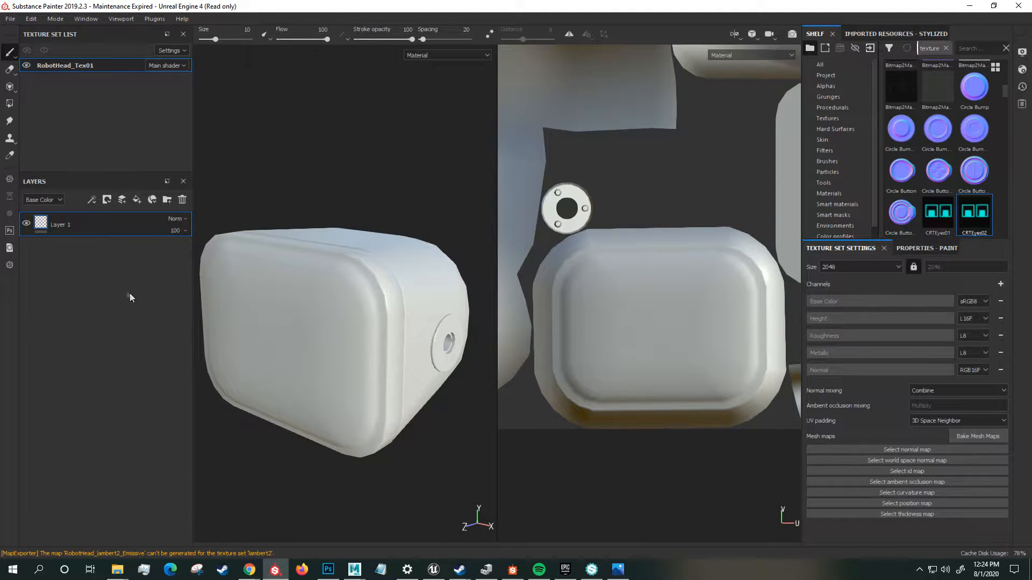
click(133, 199)
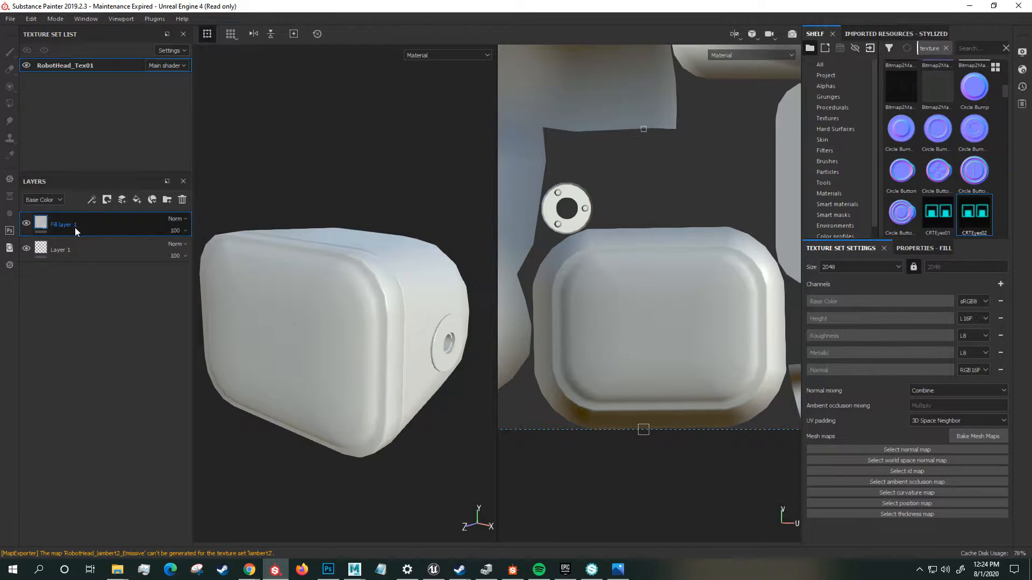
click(182, 199)
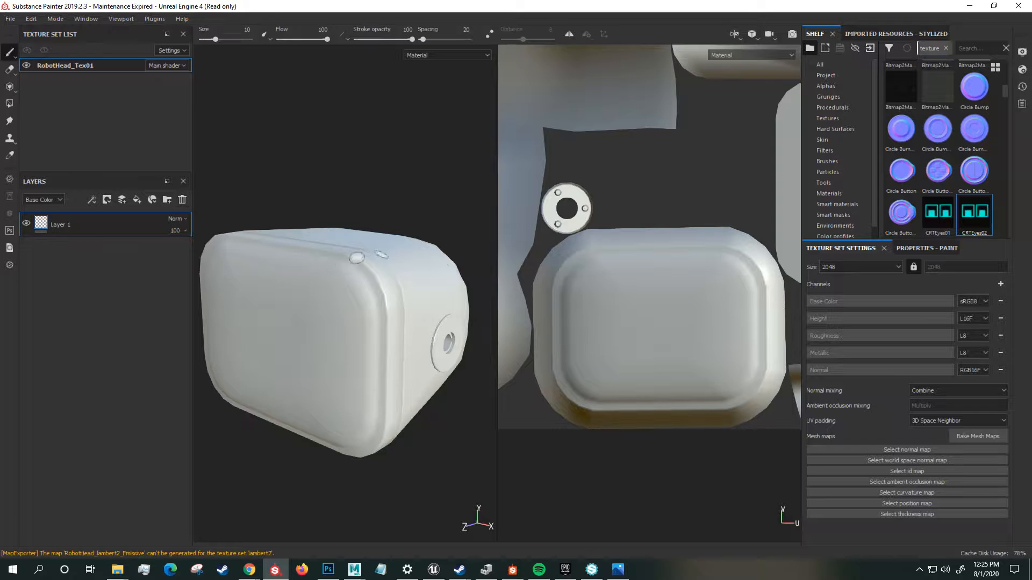
- Bake the normal, world space normal, ambient occlusion, curvature, position and thickness mesh maps for RobotHead_Tex01, leaving out the ID map
alt+drag(417, 377, 382, 380)
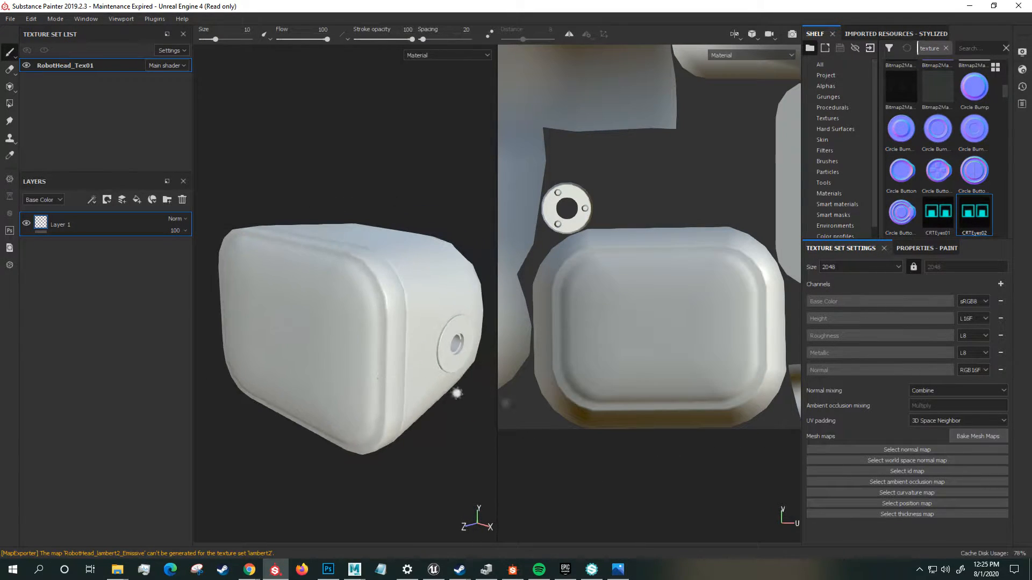
click(977, 436)
click(363, 184)
click(565, 452)
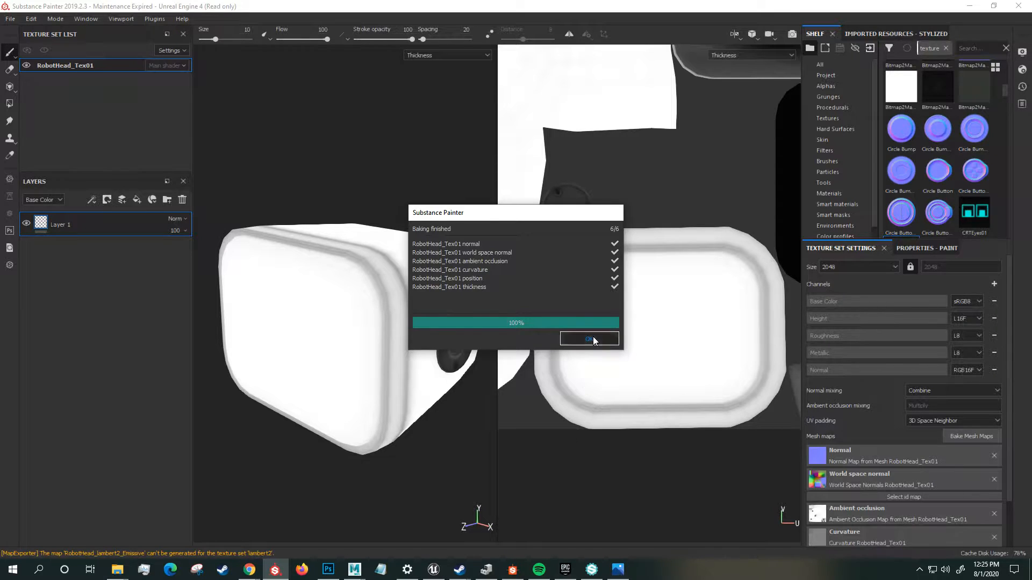
click(591, 338)
- Add a fill layer above Layer 1, show its fill properties and name it Screen
mouse_move(393, 345)
alt+mouse_down()
mouse_move(376, 353)
mouse_move(382, 364)
mouse_move(381, 352)
alt+mouse_up()
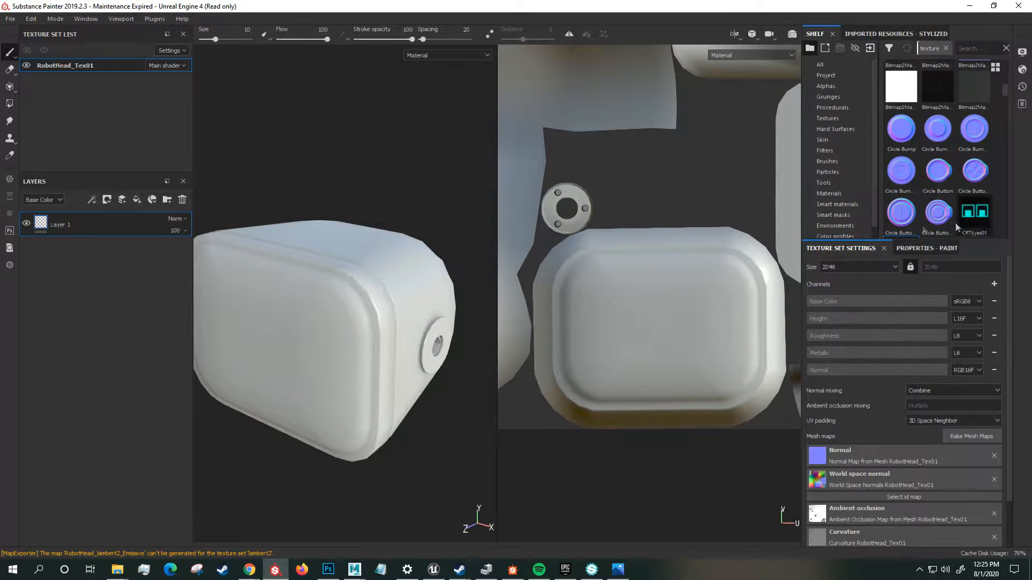
click(137, 198)
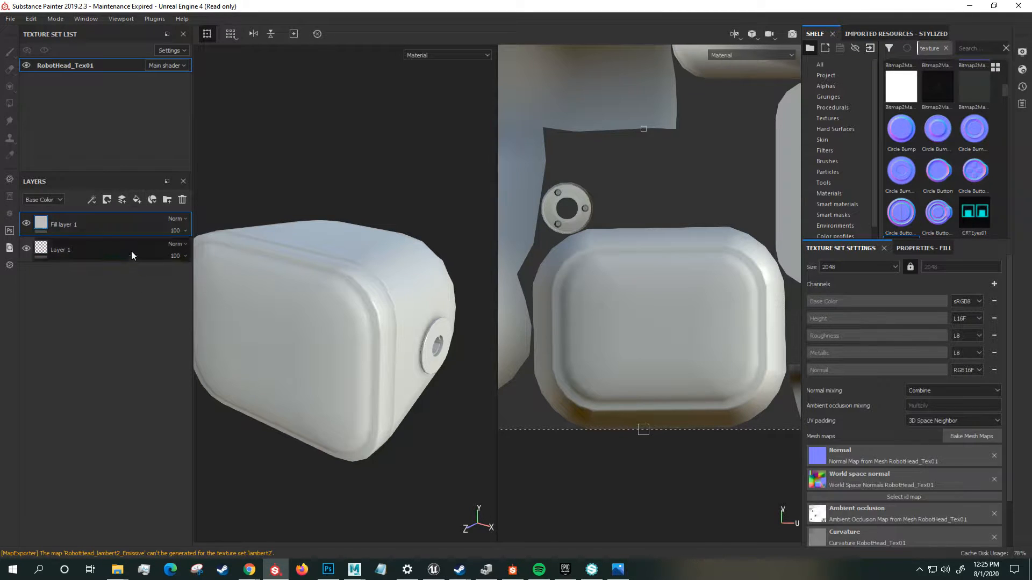
double_click(125, 224)
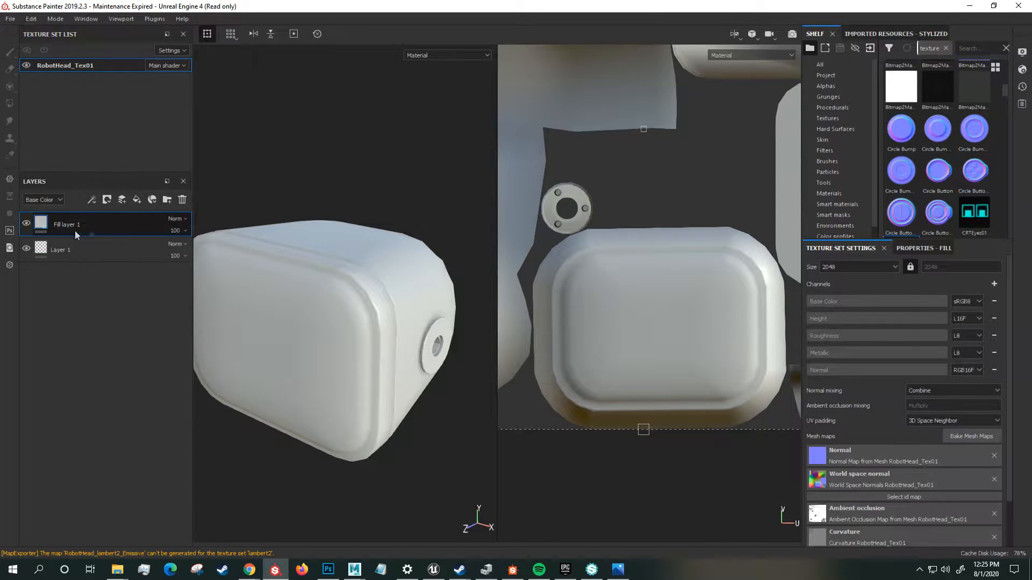
click(913, 251)
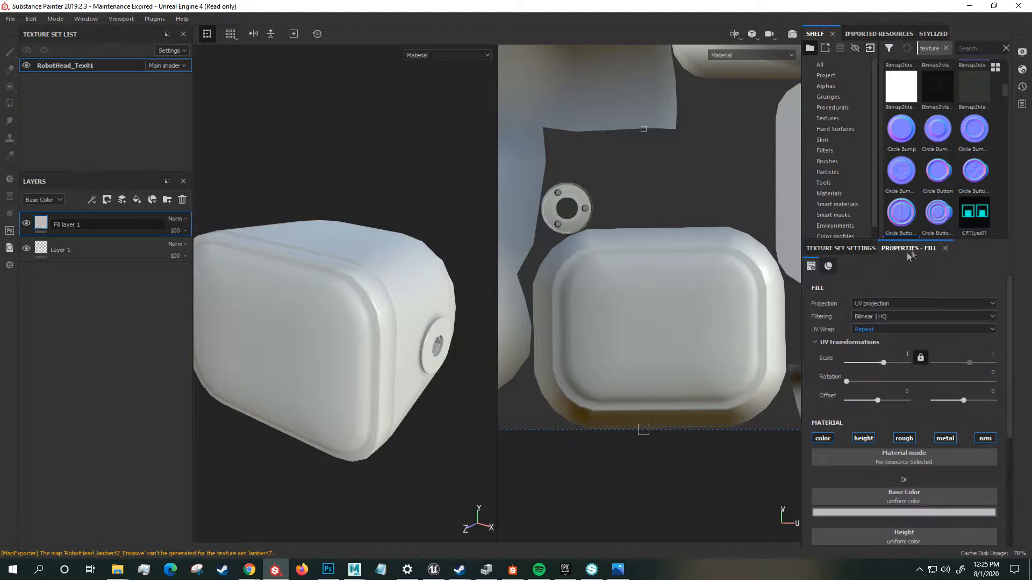
double_click(64, 225)
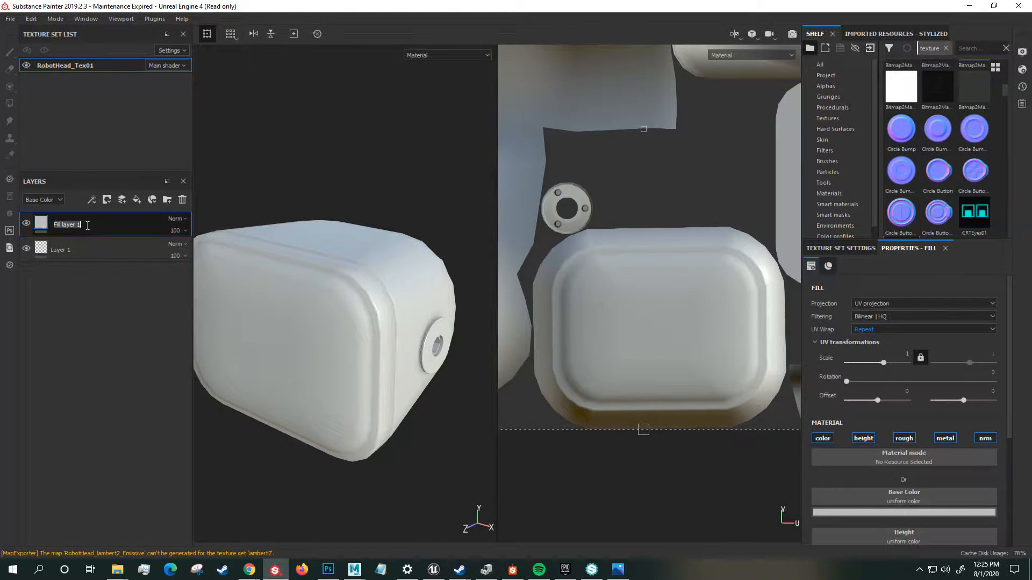
text(Screen)
key(Return)
- Assign the CRTEyes02 texture to the Screen layer's base color and frame the whole UV layout
scroll(970, 221, down, 3)
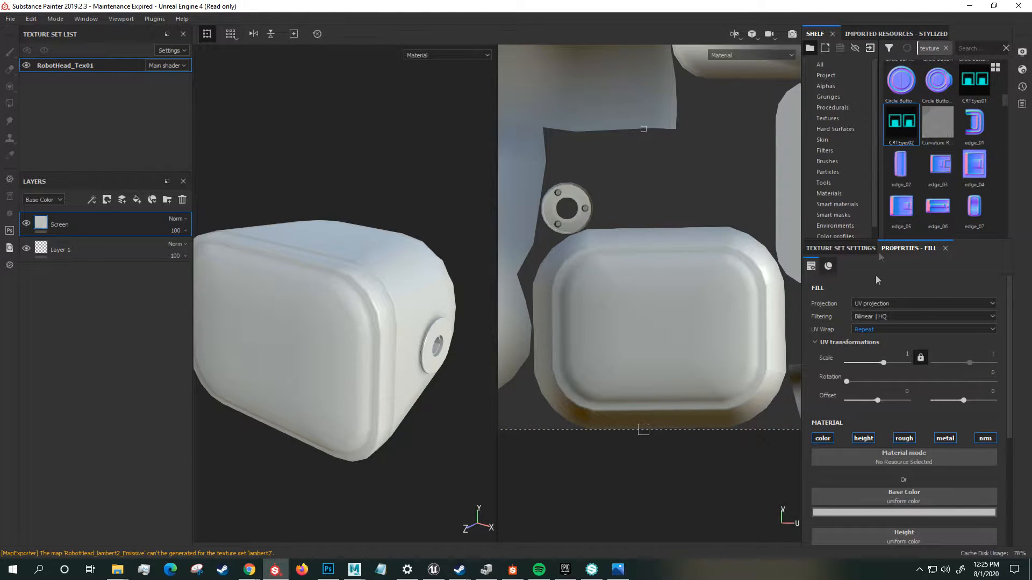
drag(890, 478, 904, 497)
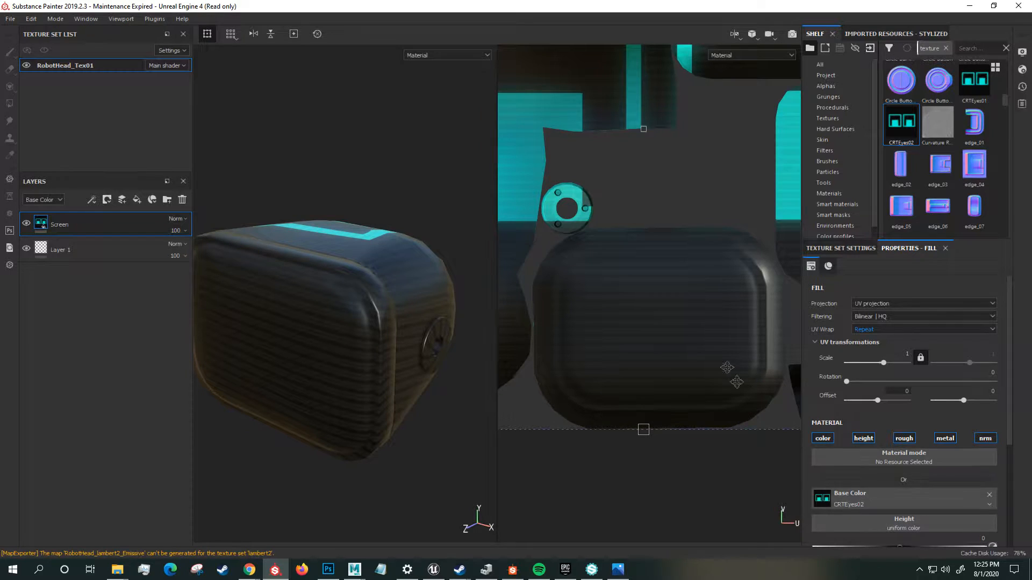
scroll(712, 283, down, 3)
key(f)
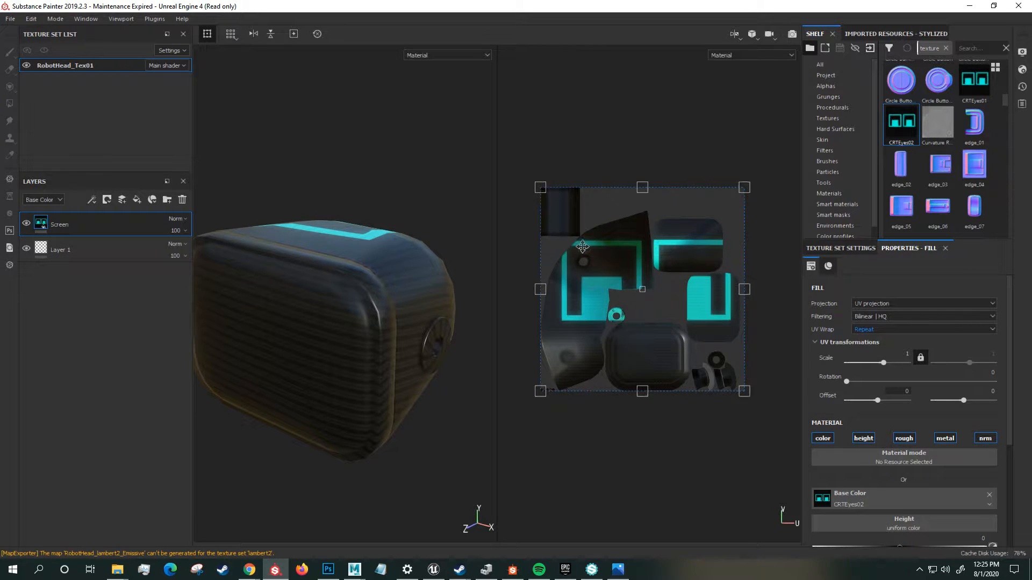
- Shrink and position the eyes over the front face's UV island, at scale about 2.75 and offset about 0.025, -0.35
key(shift)
drag(540, 186, 636, 343)
scroll(637, 344, up, 4)
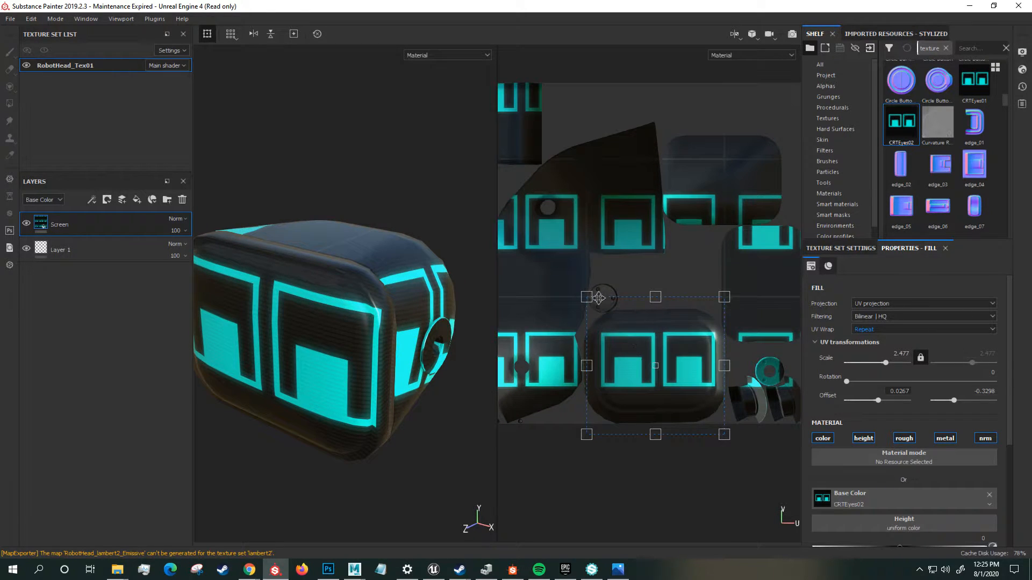
drag(585, 297, 599, 308)
drag(627, 346, 620, 345)
drag(590, 309, 593, 311)
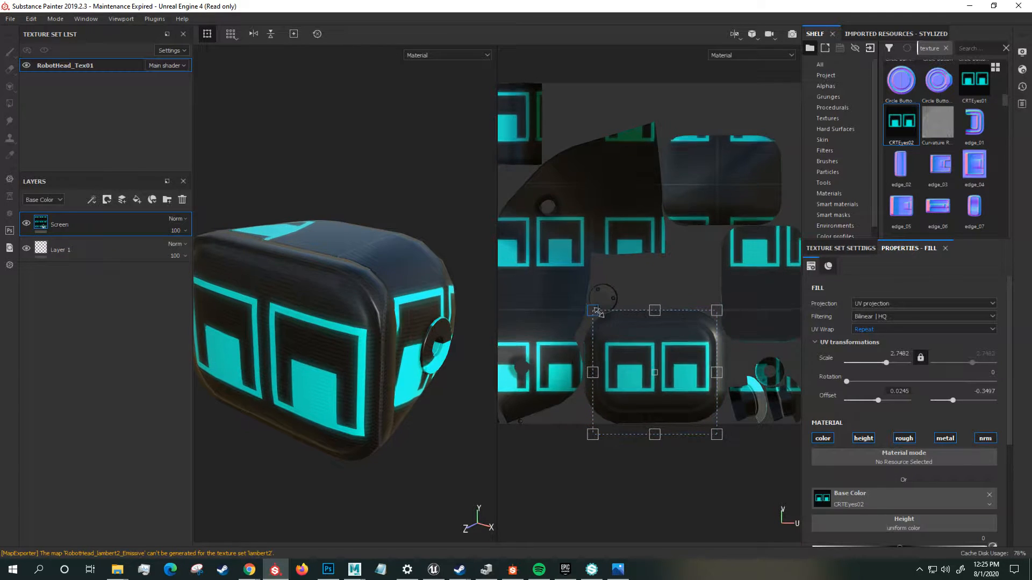
scroll(669, 465, up, 2)
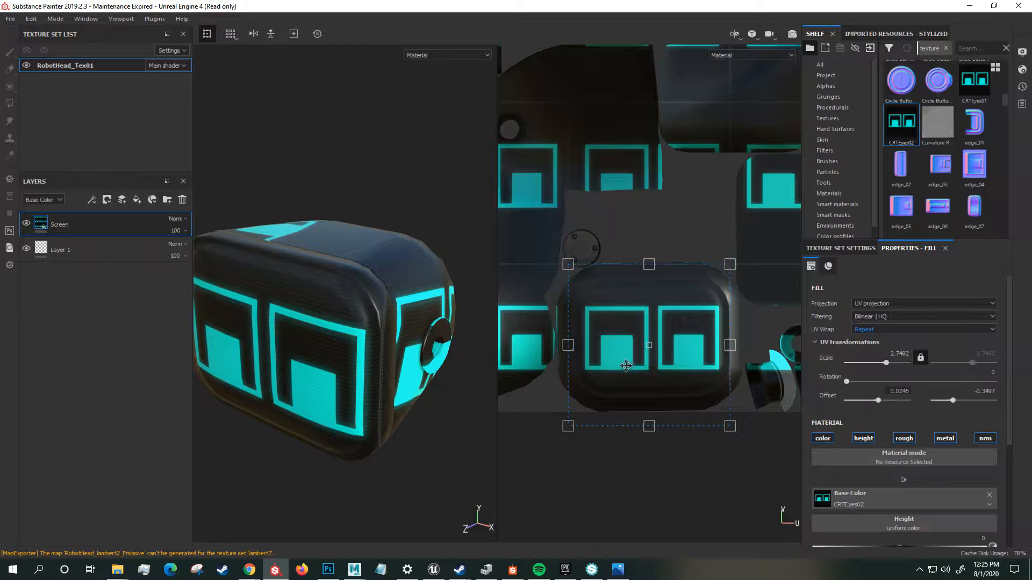
click(875, 329)
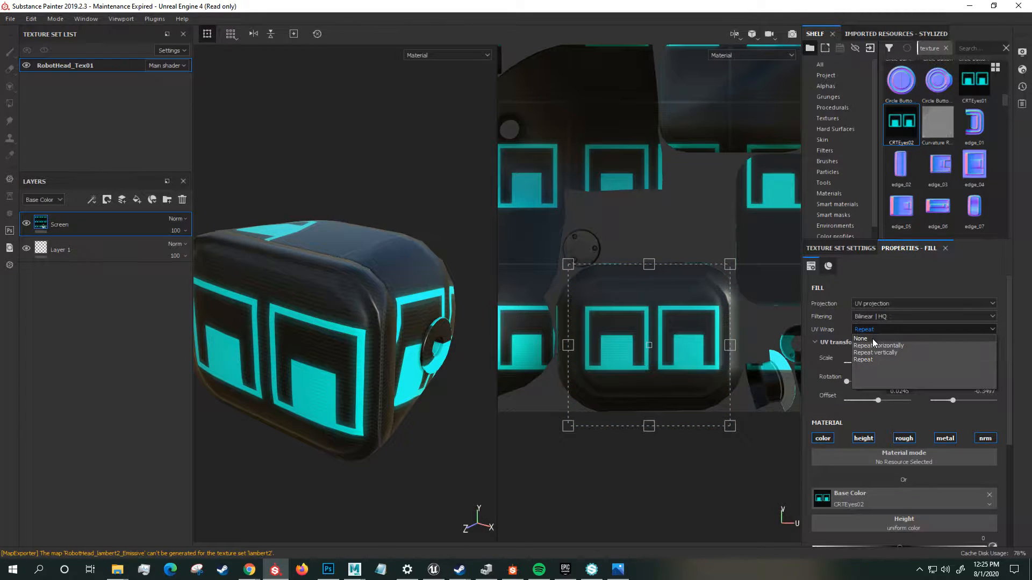
click(873, 343)
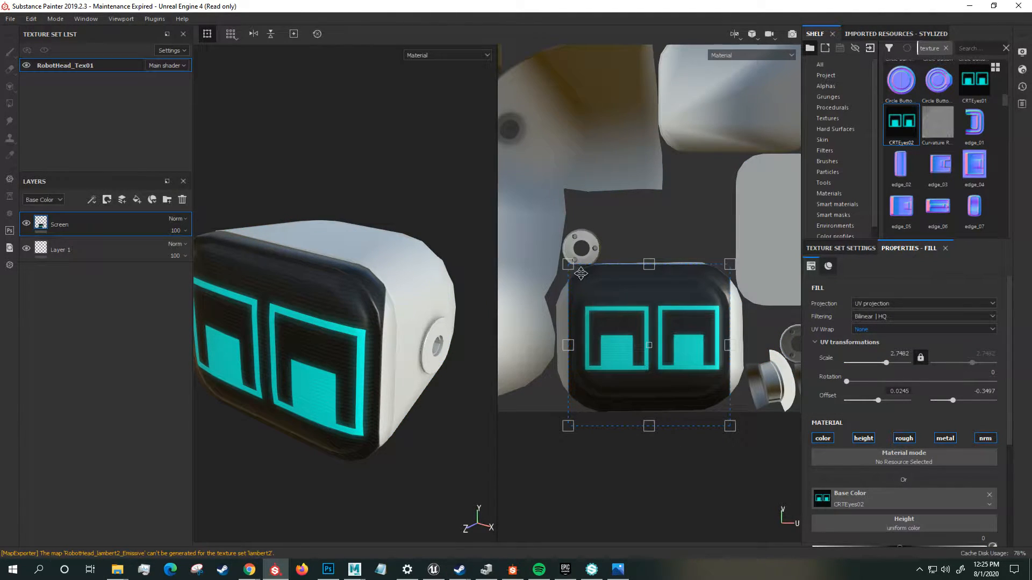
click(902, 330)
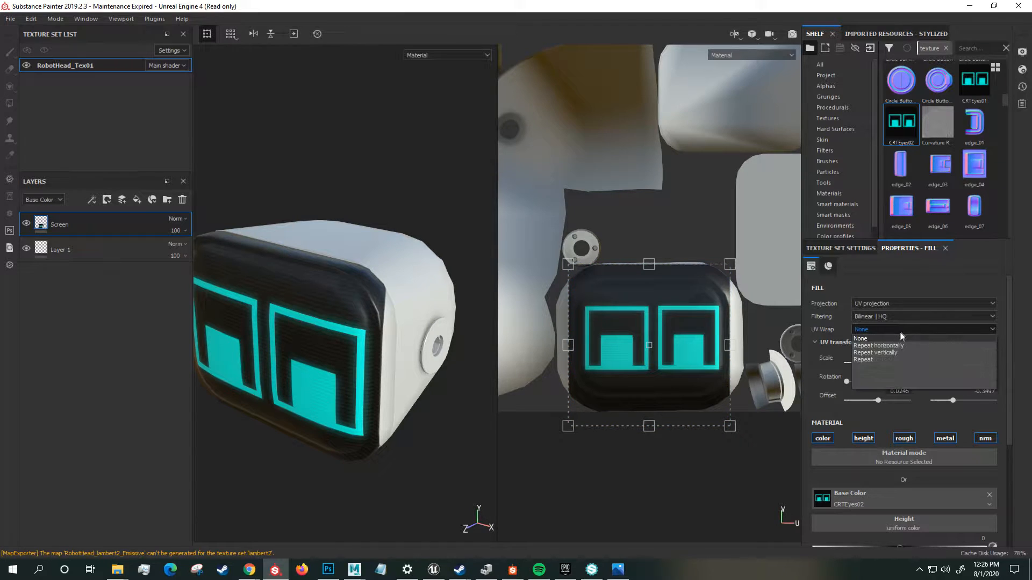
click(879, 360)
- Refine the eyes' placement on the front face to scale about 2.99, rotation about 359.86 and offset about 0.03, -0.338
drag(570, 265, 583, 279)
scroll(678, 443, down, 1)
scroll(679, 443, up, 3)
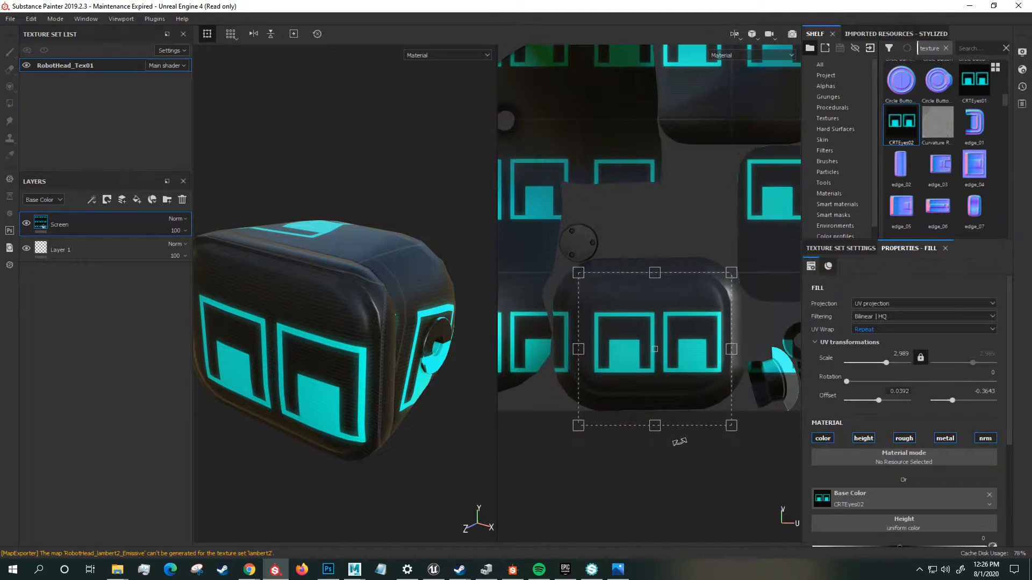
drag(696, 487, 696, 487)
scroll(687, 468, up, 1)
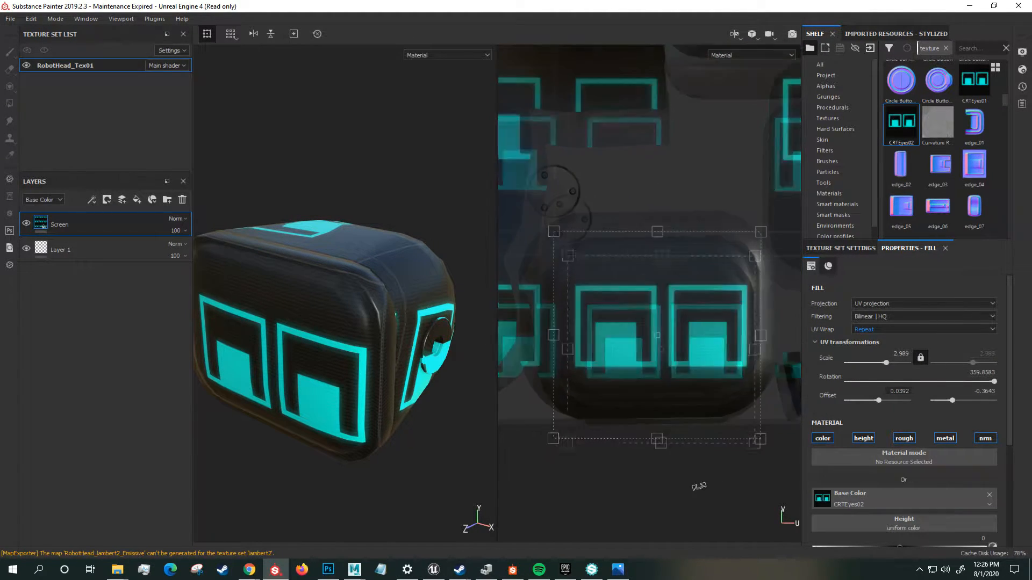
drag(682, 340, 688, 338)
- Set the Screen fill's UV wrap to None and adjust its placement to scale about 3.17 and offset about 0.028, -0.338
click(876, 330)
click(876, 338)
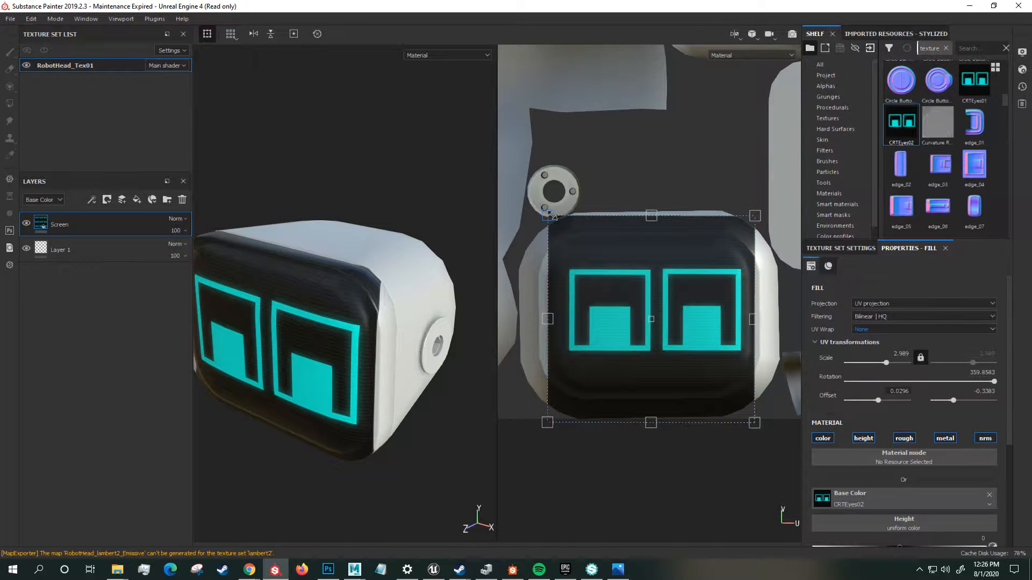
drag(548, 216, 566, 226)
drag(620, 280, 613, 273)
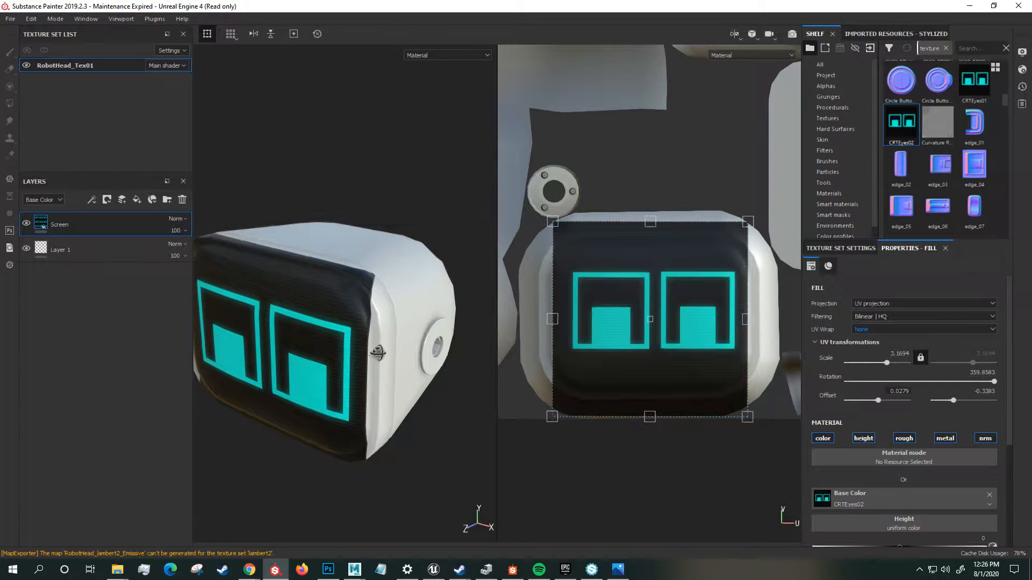
scroll(394, 353, up, 5)
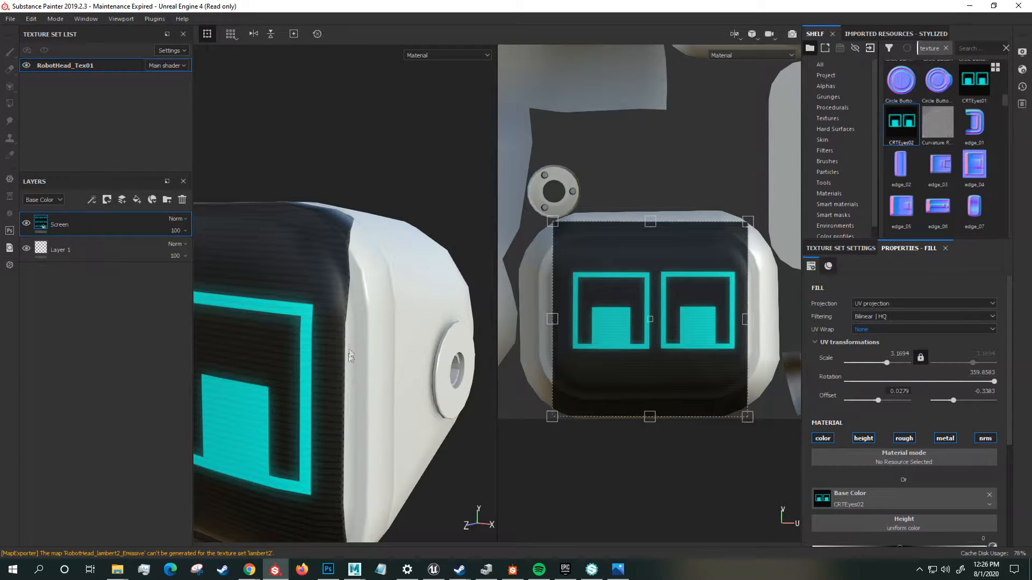
- Switch the Screen fill's UV wrap to Repeat to compare the tiling, and return it to None
click(928, 329)
click(879, 360)
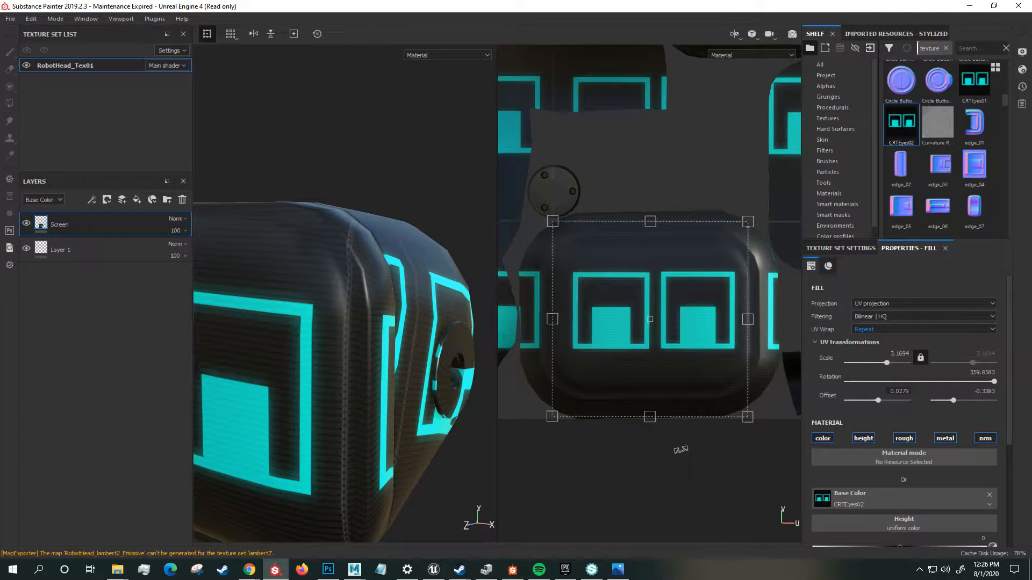
scroll(688, 444, down, 1)
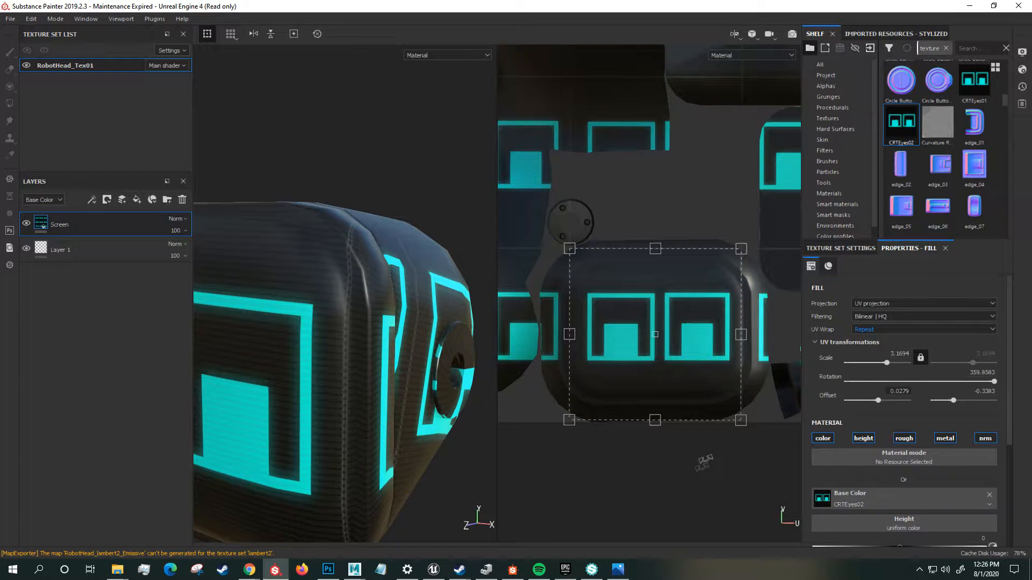
alt+drag(359, 368, 346, 372)
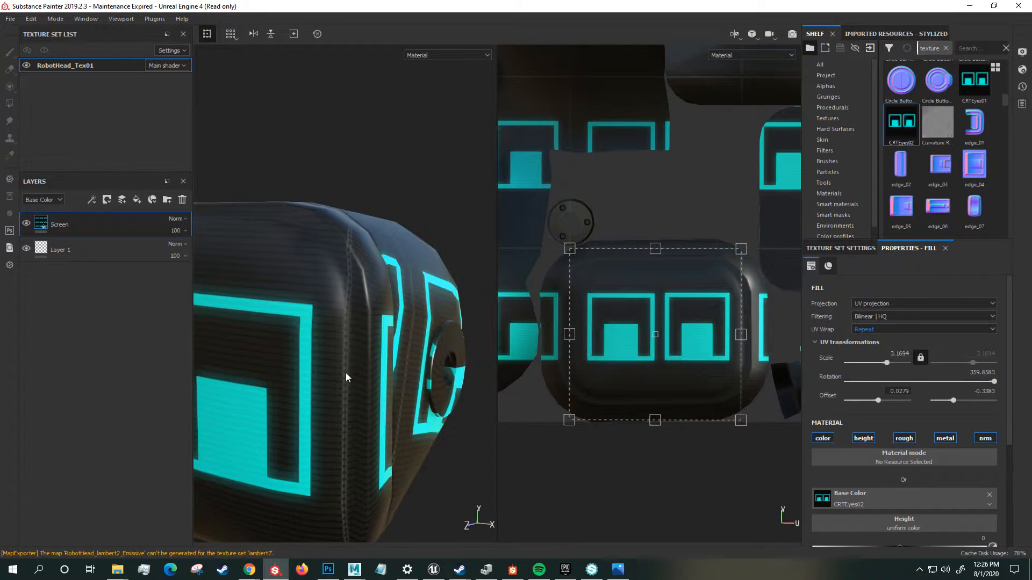
click(859, 330)
click(863, 340)
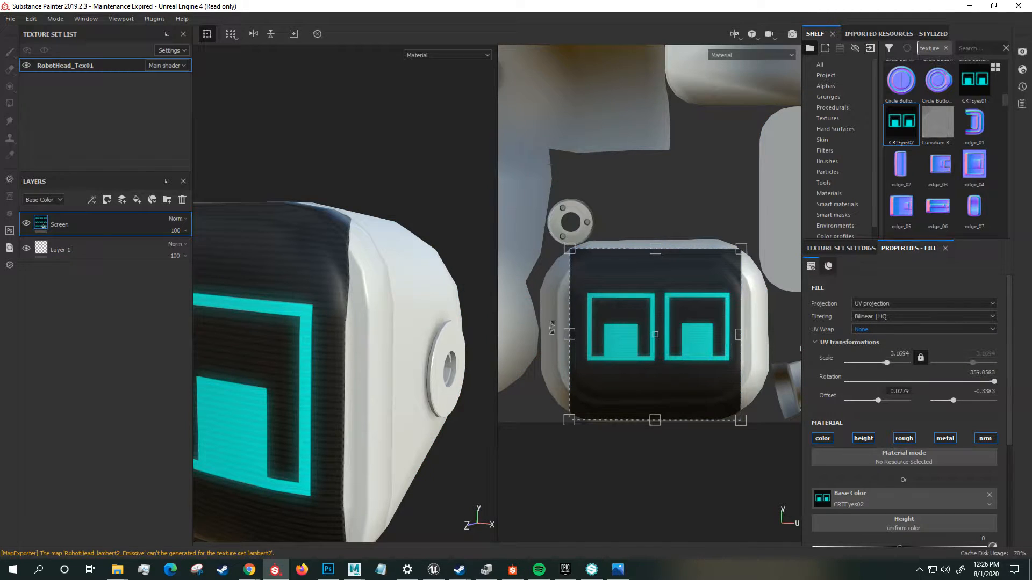
- Widen the Screen fill to a horizontal scale of about 2.957 with offset about 0.024, -0.338, and add a black mask to the Screen layer
drag(569, 331, 563, 337)
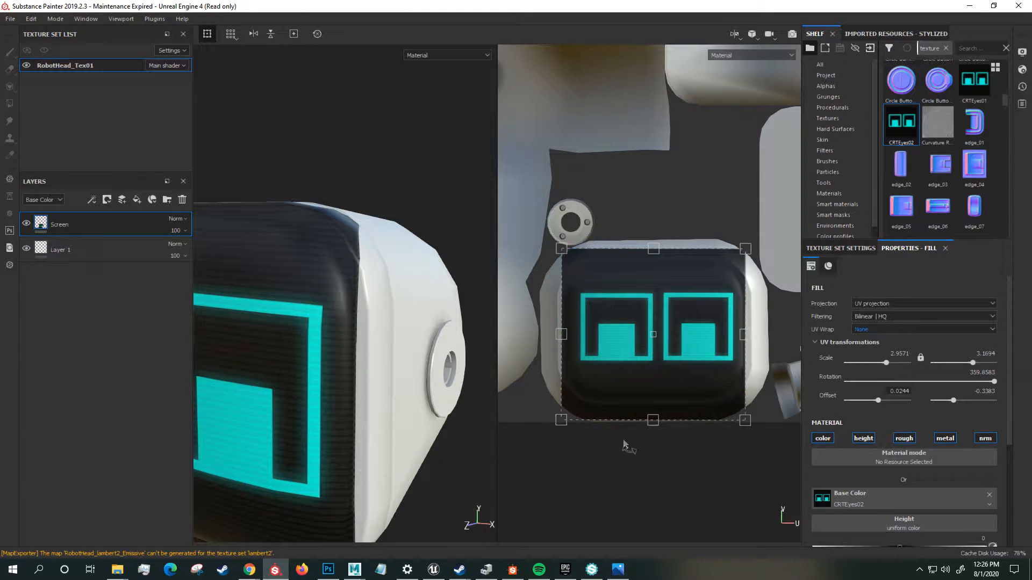
middle_drag(631, 490, 644, 485)
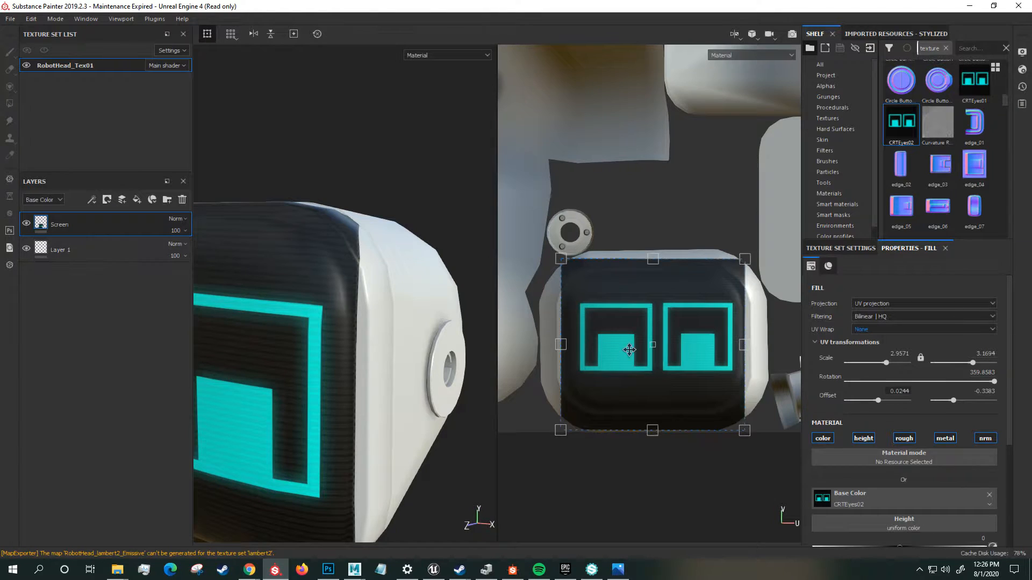
mouse_move(405, 376)
alt+mouse_down()
mouse_move(334, 324)
mouse_move(311, 324)
alt+mouse_up()
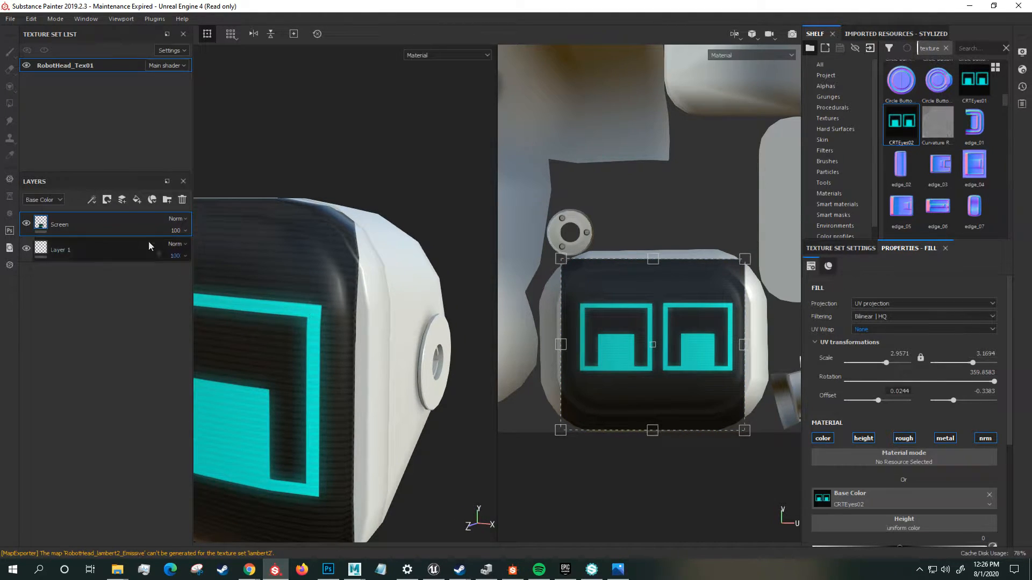
right_click(104, 230)
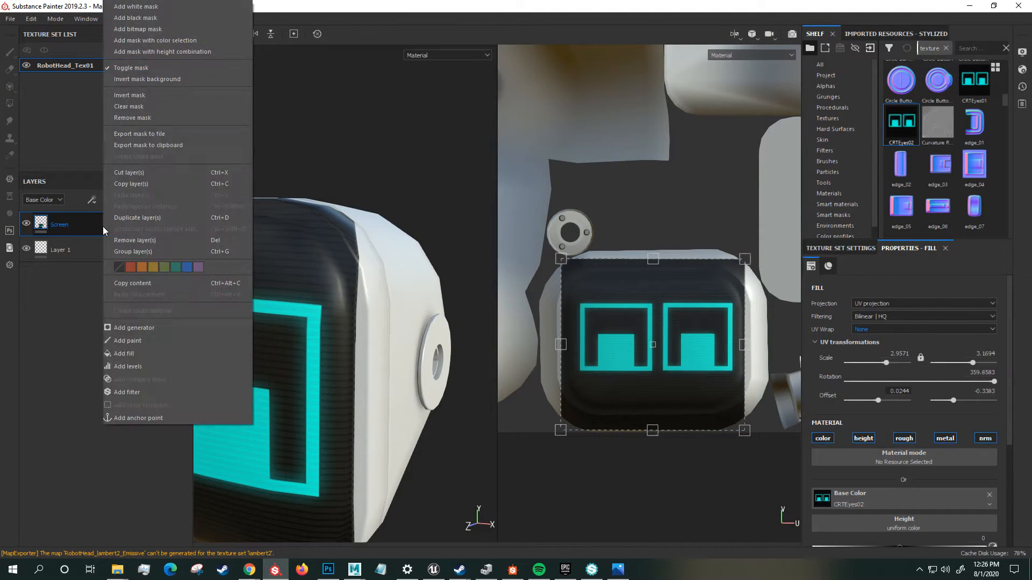
click(149, 19)
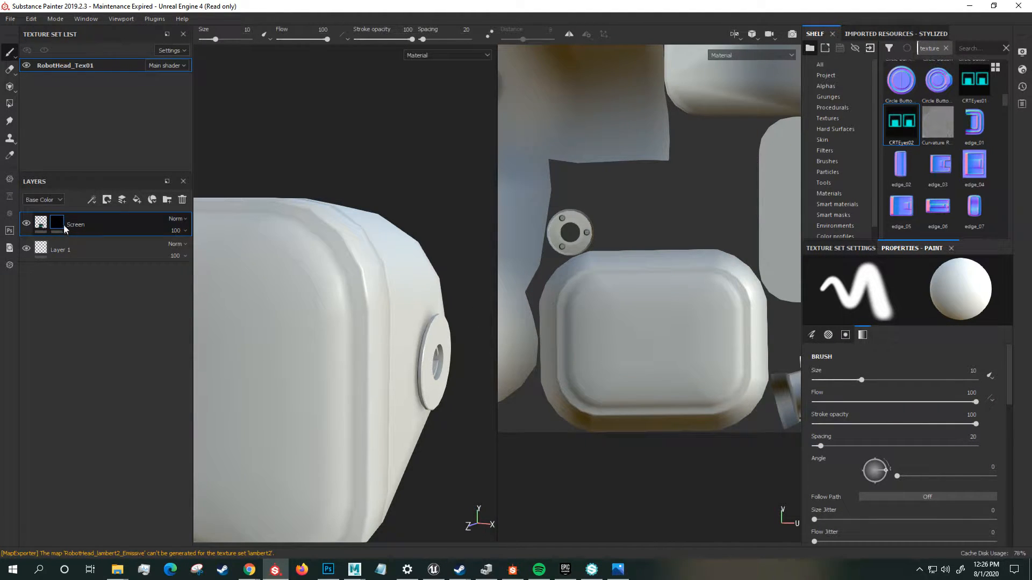
- Try revealing the eyes with freehand brush strokes on the Screen mask, and undo the strokes
mouse_move(624, 288)
mouse_down()
mouse_move(627, 379)
mouse_move(725, 262)
mouse_up()
mouse_move(612, 261)
mouse_down()
mouse_move(648, 301)
mouse_move(672, 379)
mouse_up()
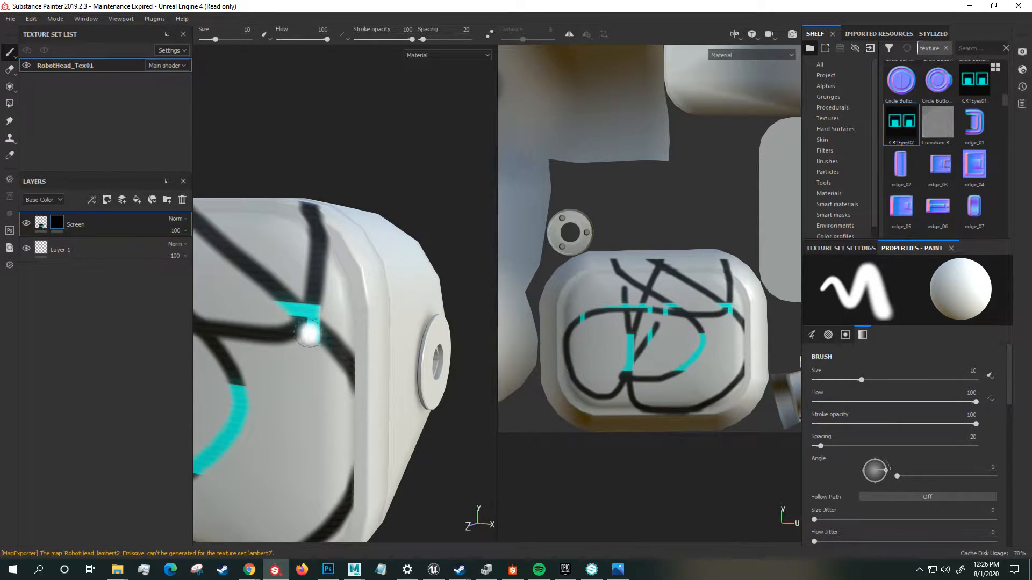
key(ctrl+z)
mouse_move(322, 327)
mouse_down()
mouse_move(223, 355)
mouse_move(280, 242)
mouse_move(362, 369)
mouse_up()
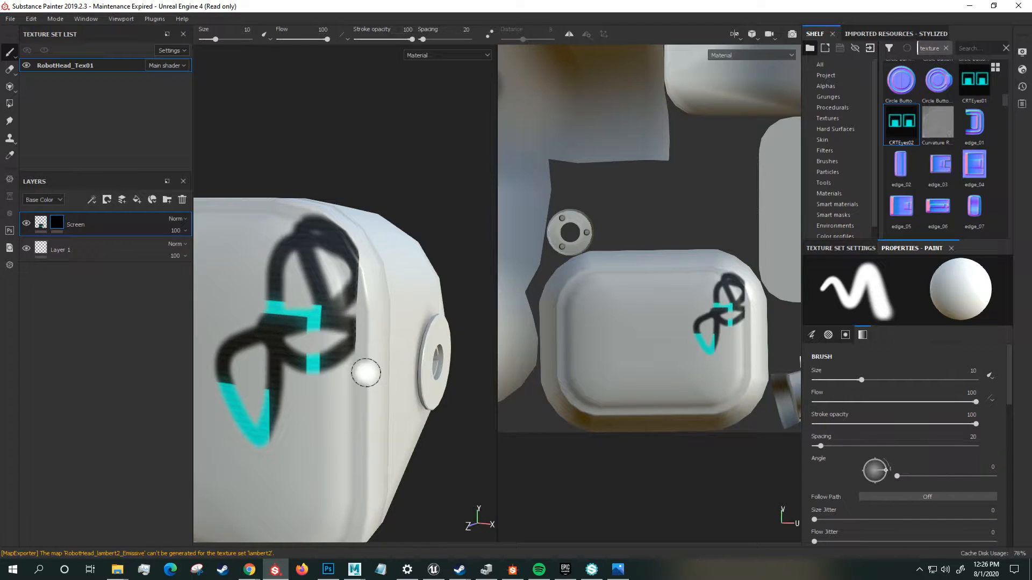
key(ctrl+z)
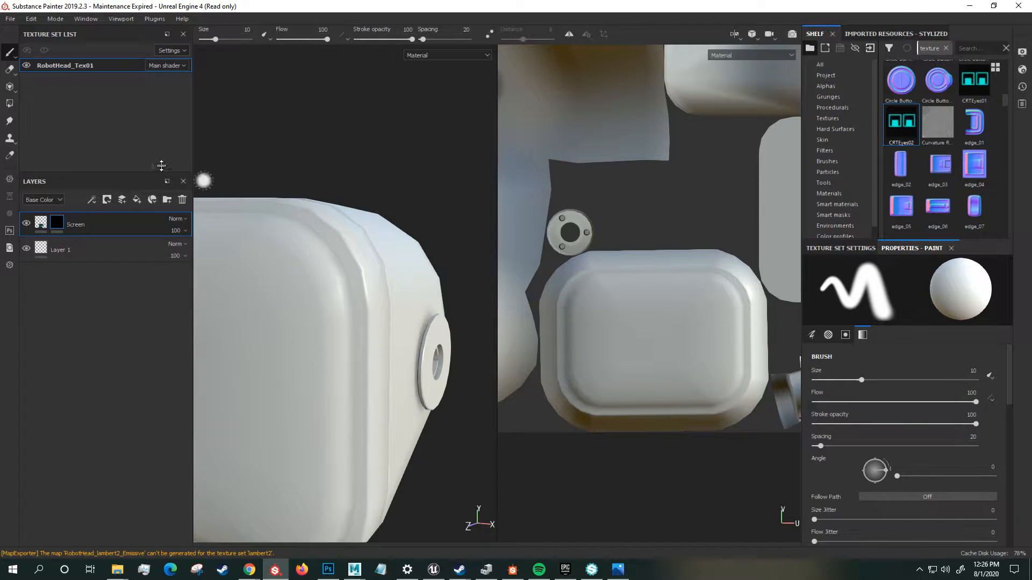
- Use Polygon Fill in quad mode with color 1 on the Screen mask to reveal the front face's central and adjoining faces
click(13, 106)
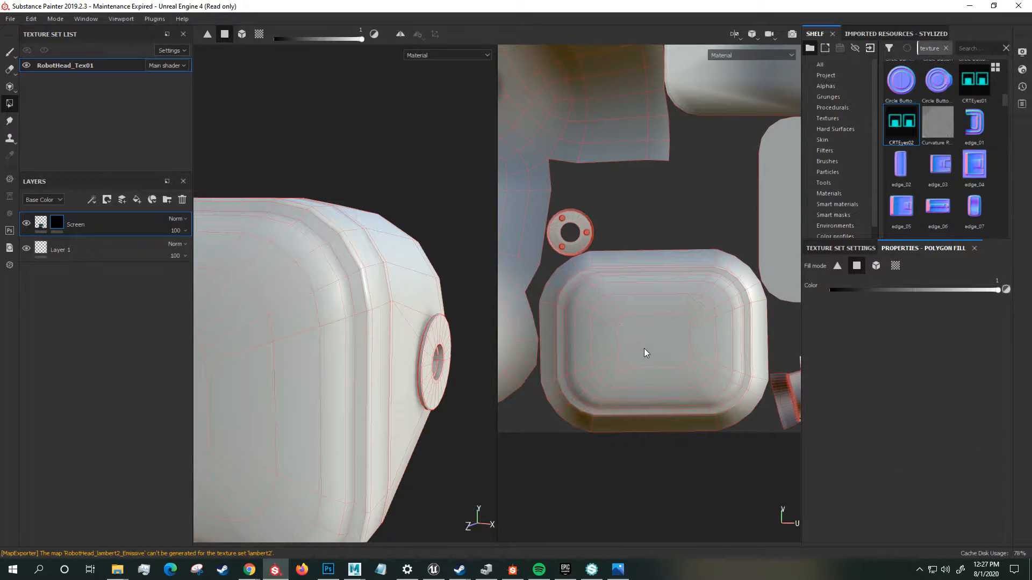
click(650, 334)
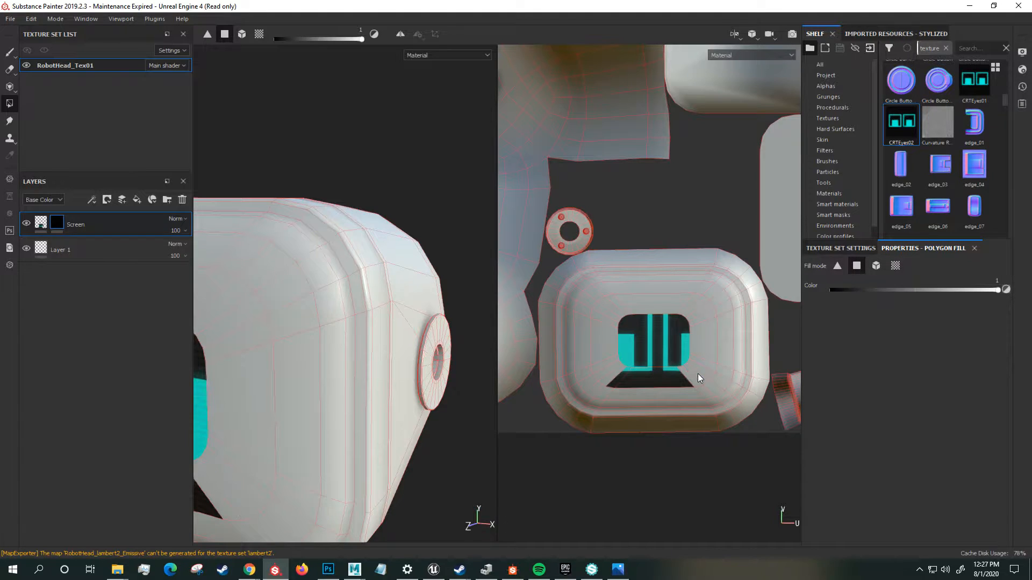
key(ctrl)
key(ctrl+z)
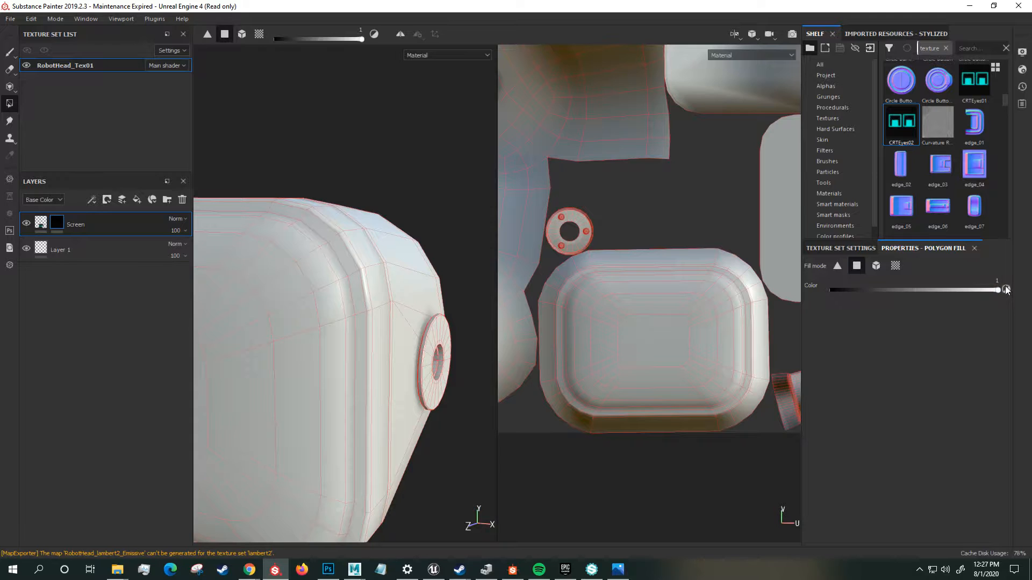
click(655, 360)
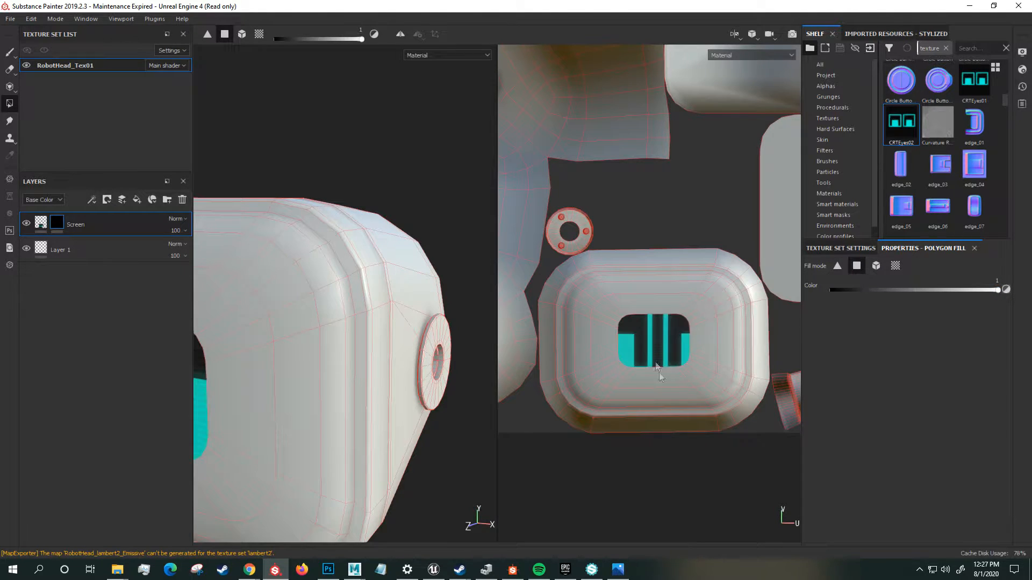
click(690, 377)
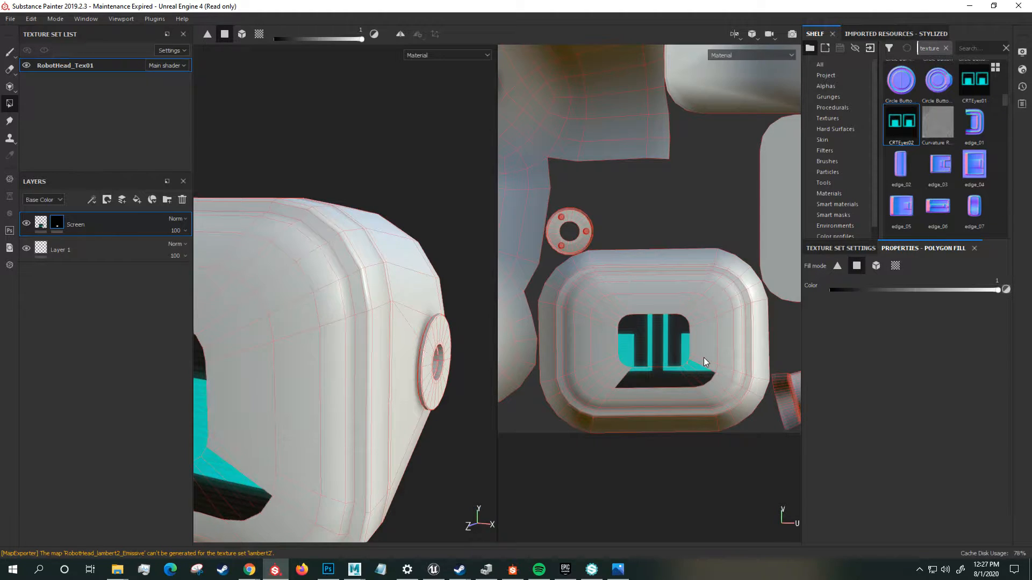
click(704, 358)
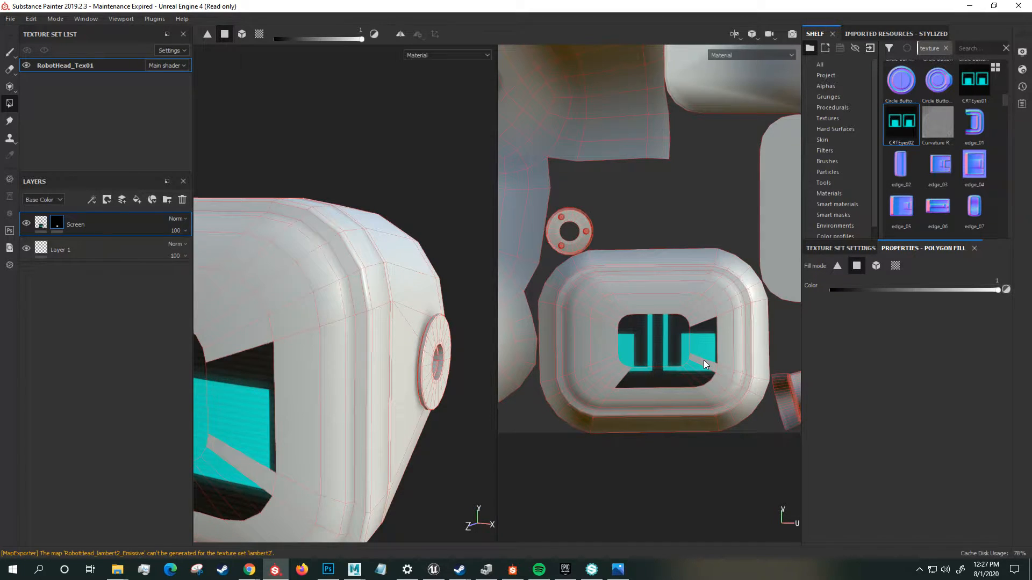
click(705, 316)
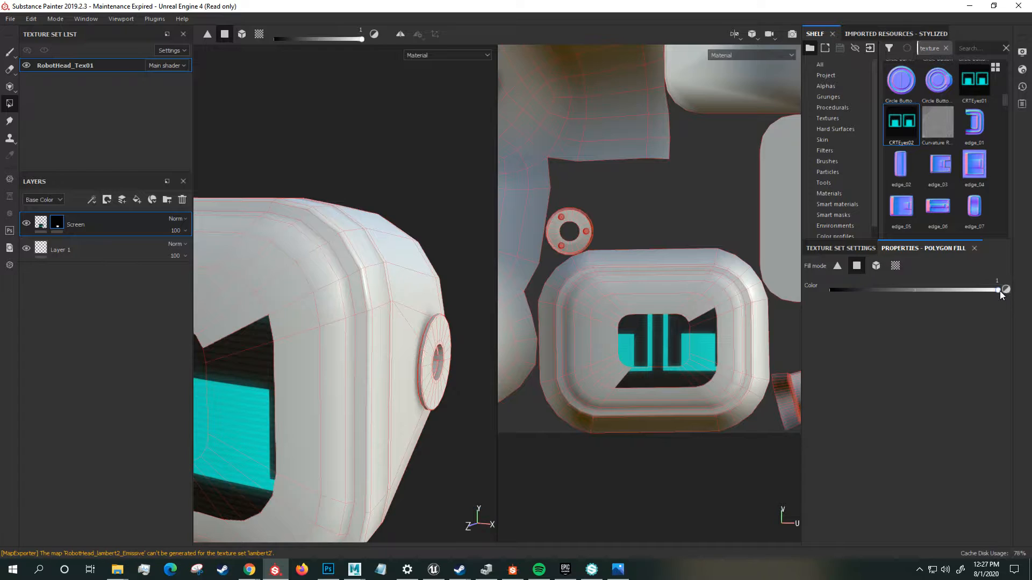
- Hide some revealed faces beside the center using fill color 0, and return the fill color to 1
drag(999, 291, 807, 312)
drag(696, 322, 698, 374)
drag(831, 291, 1004, 294)
- Fill the remaining front-panel faces in the Screen mask, including the rounded corners, so both eyes are fully revealed
mouse_move(584, 290)
mouse_down()
mouse_move(717, 392)
mouse_move(715, 404)
mouse_move(594, 403)
mouse_up()
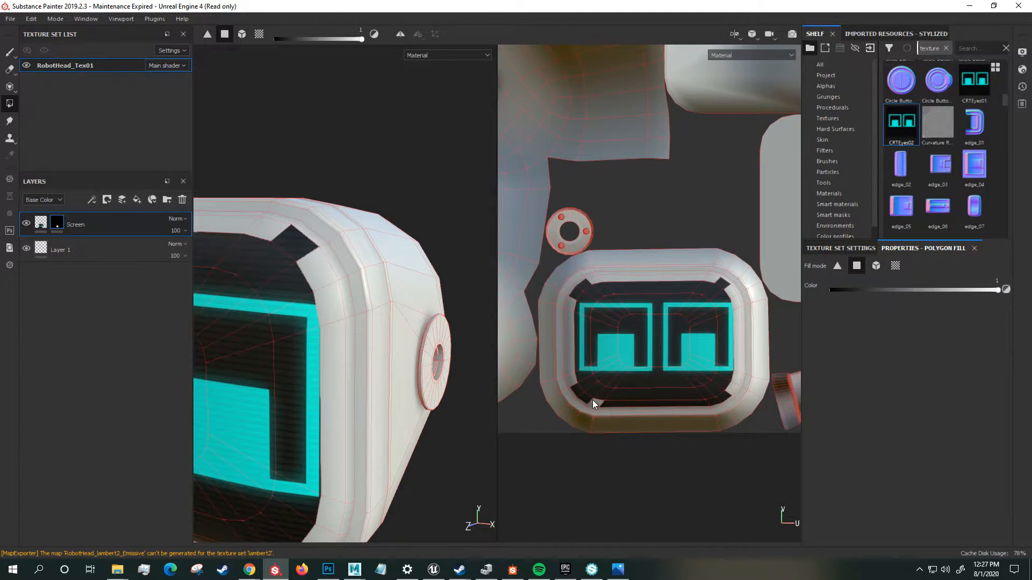
mouse_move(590, 280)
mouse_down()
mouse_move(717, 286)
mouse_move(734, 306)
mouse_move(733, 391)
mouse_up()
alt+drag(359, 385, 276, 387)
scroll(632, 325, down, 1)
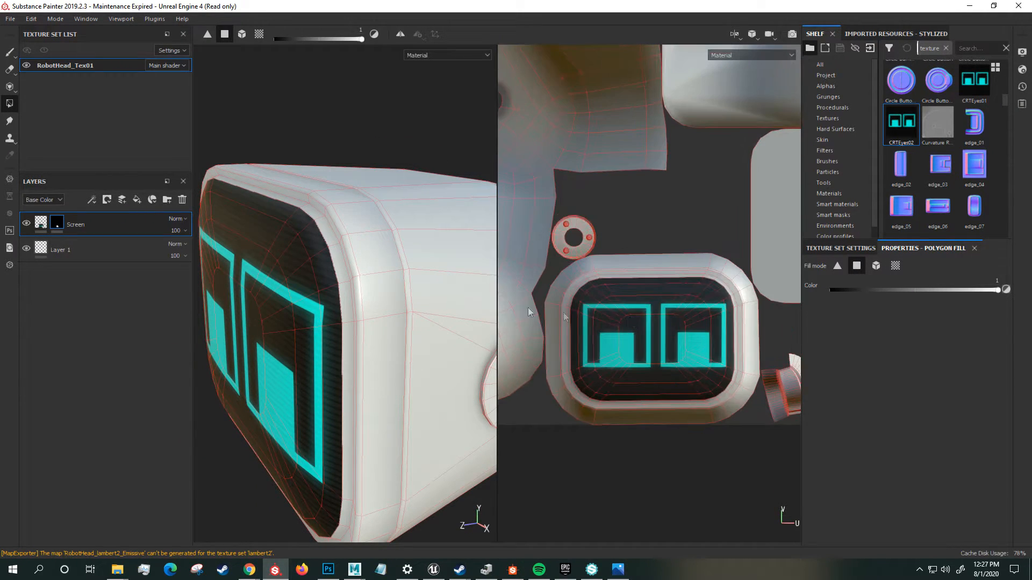
- Extend the Screen mask outward by filling the next ring of faces around the whole screen border in the UV layout
scroll(636, 288, up, 4)
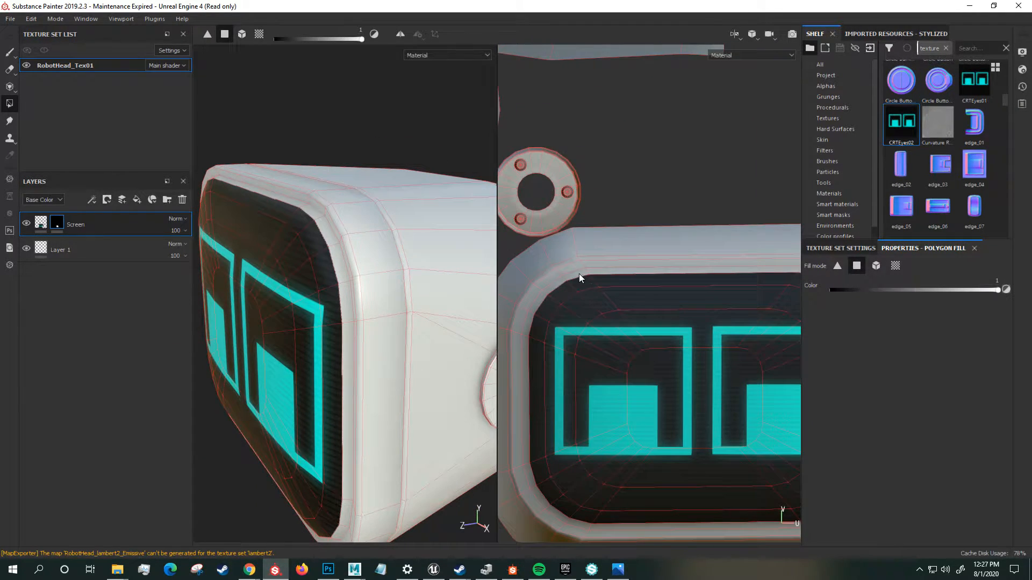
drag(531, 325, 521, 483)
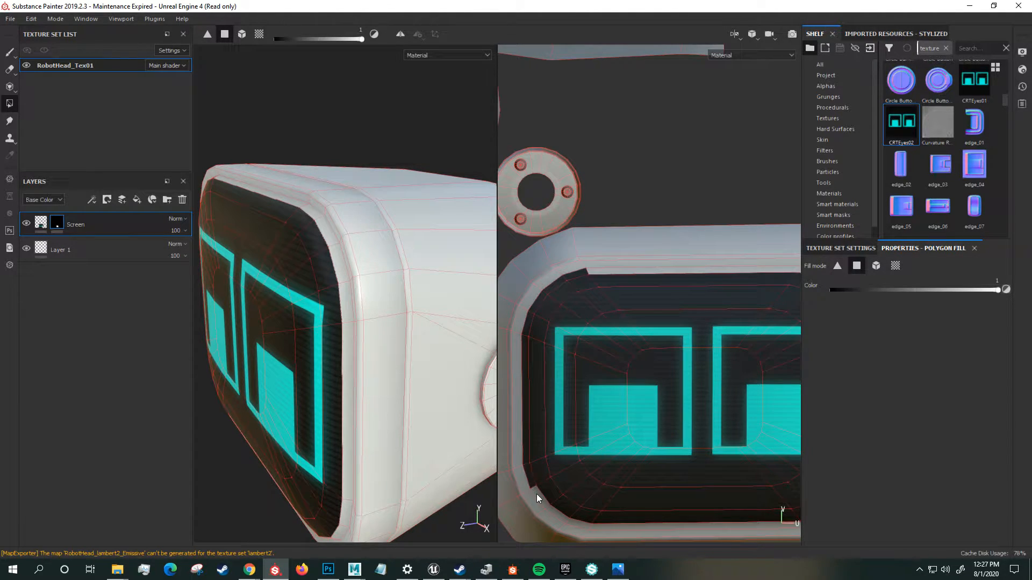
drag(558, 511, 583, 525)
alt+middle_drag(704, 433, 614, 338)
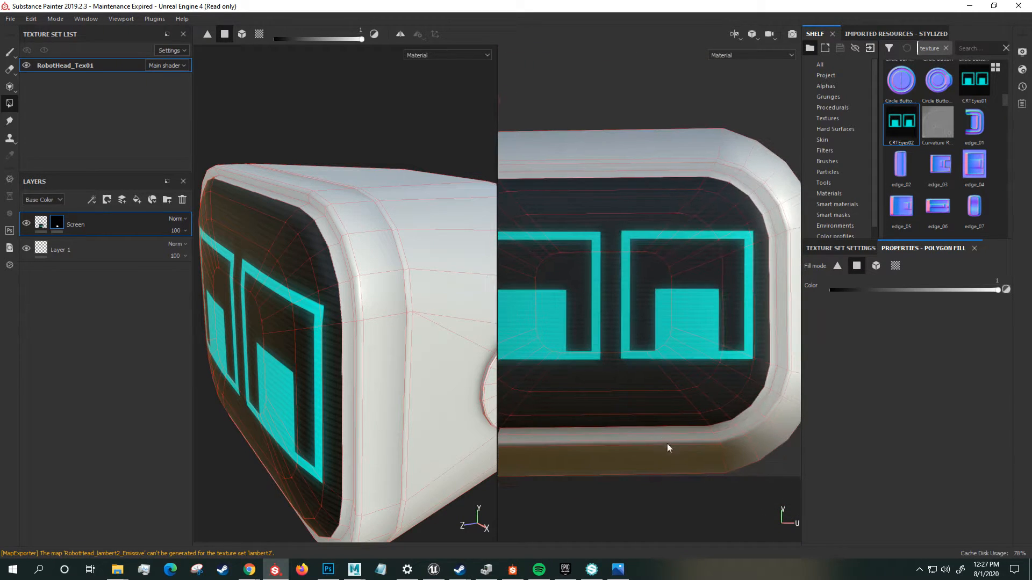
mouse_move(703, 433)
mouse_down()
mouse_move(749, 415)
mouse_move(778, 344)
mouse_move(762, 198)
mouse_move(689, 172)
mouse_up()
alt+drag(639, 215, 586, 232)
alt+middle_drag(585, 280, 605, 306)
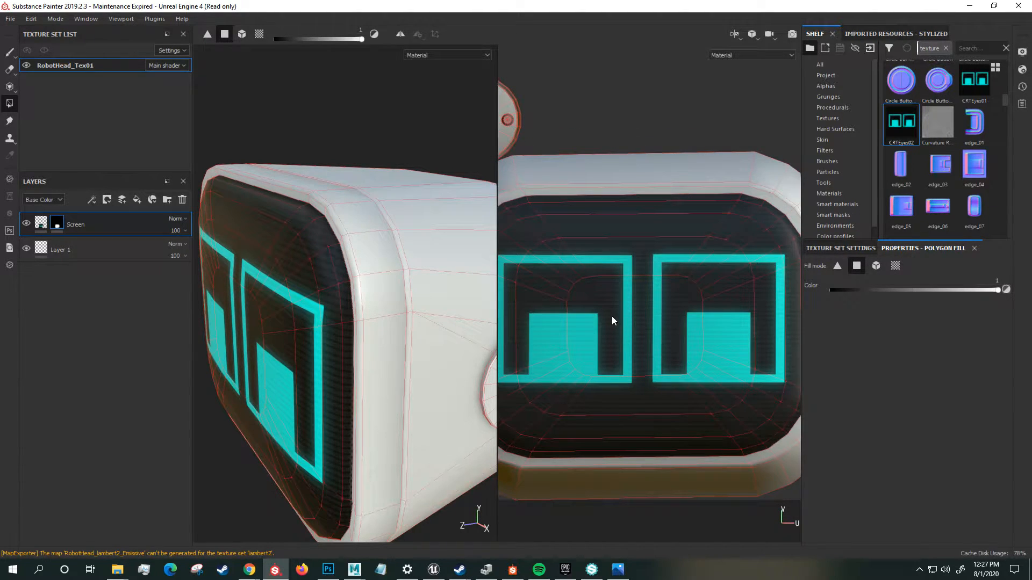
- Examine the masked screen in the UV layout and on the 3D head with the Paint tool active so the wireframe is hidden
mouse_move(670, 290)
alt+mouse_down()
mouse_move(656, 301)
mouse_move(666, 296)
alt+mouse_up()
scroll(611, 335, up, 2)
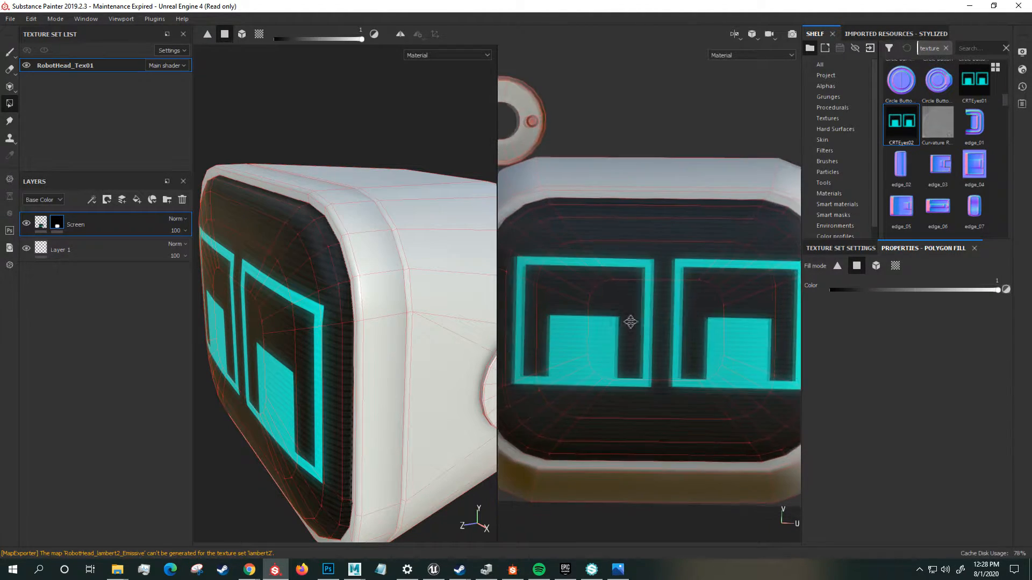
scroll(681, 367, down, 2)
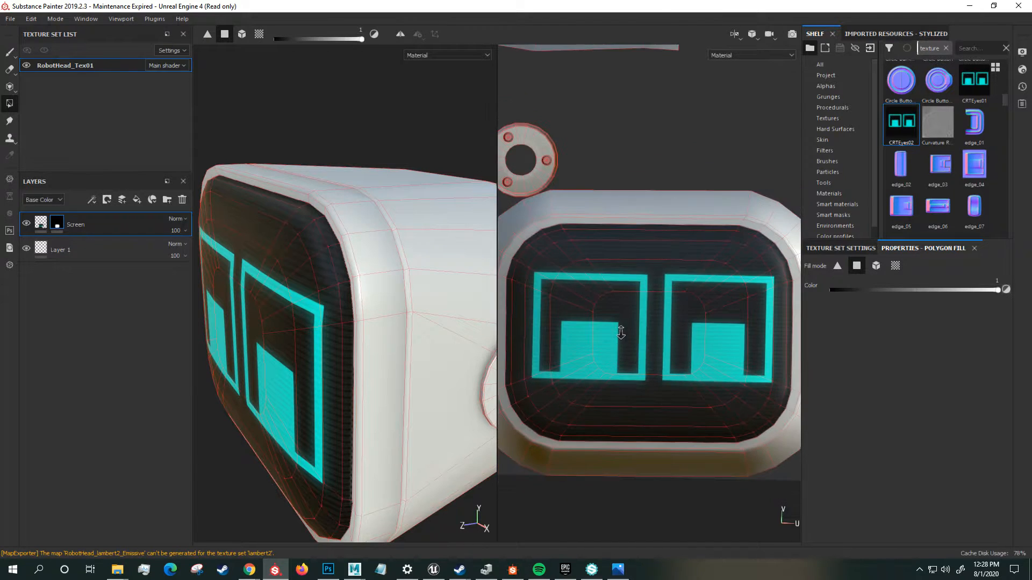
scroll(325, 334, up, 3)
scroll(335, 333, down, 4)
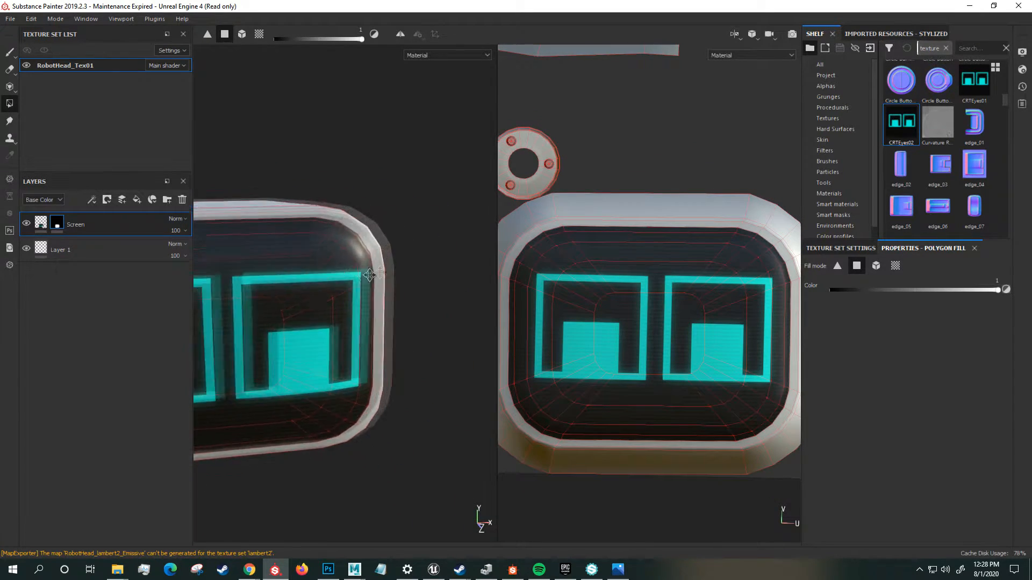
key(1)
mouse_move(320, 265)
alt+mouse_down()
mouse_move(380, 288)
mouse_move(407, 281)
mouse_move(317, 304)
mouse_move(354, 308)
mouse_move(337, 306)
mouse_move(376, 269)
mouse_move(369, 233)
alt+mouse_up()
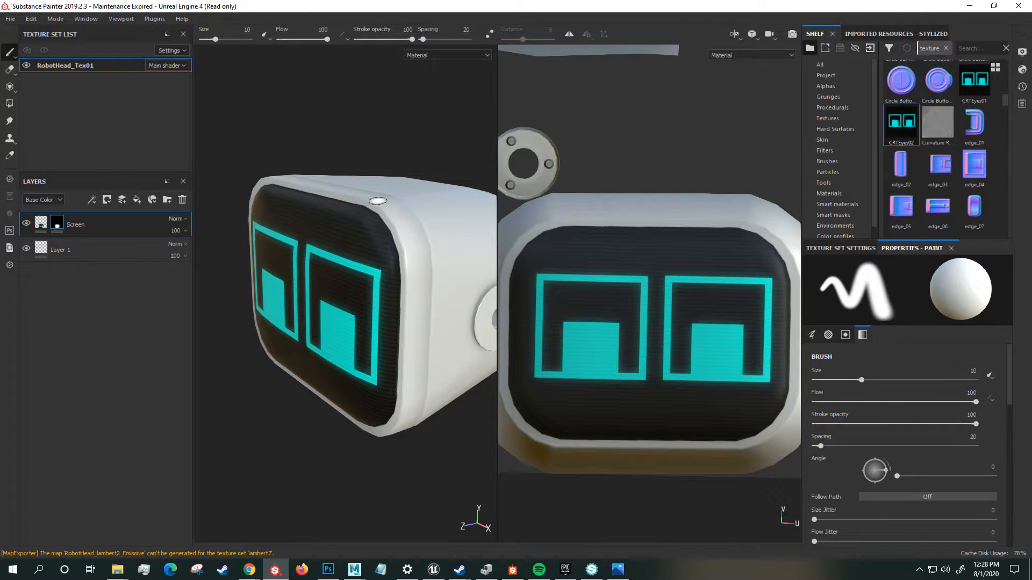
alt+middle_drag(360, 231, 334, 252)
- Add a fill layer named Trim above the Screen layer and apply the Brass Pure material to it
click(828, 194)
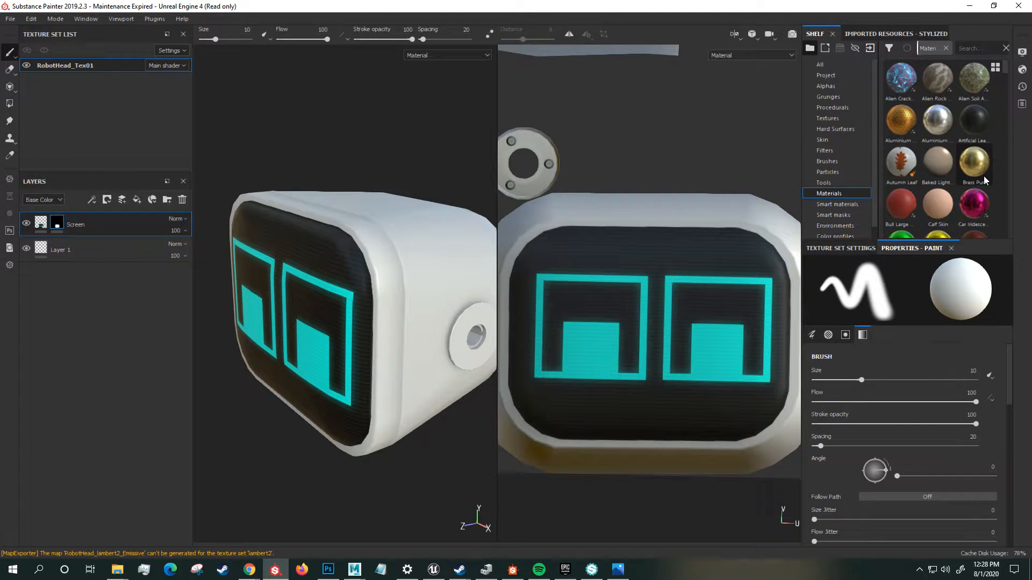
scroll(980, 172, down, 3)
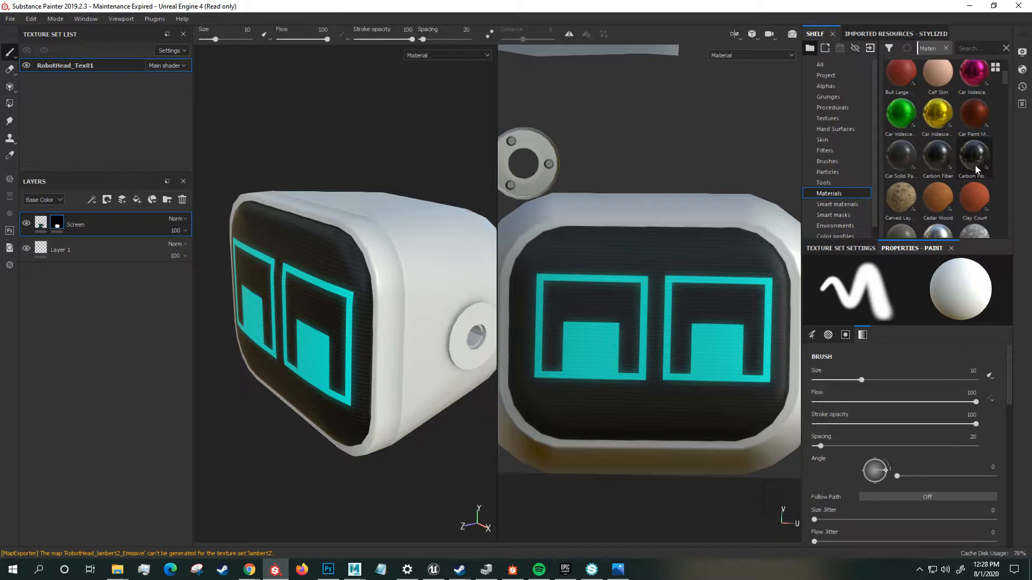
scroll(976, 169, up, 3)
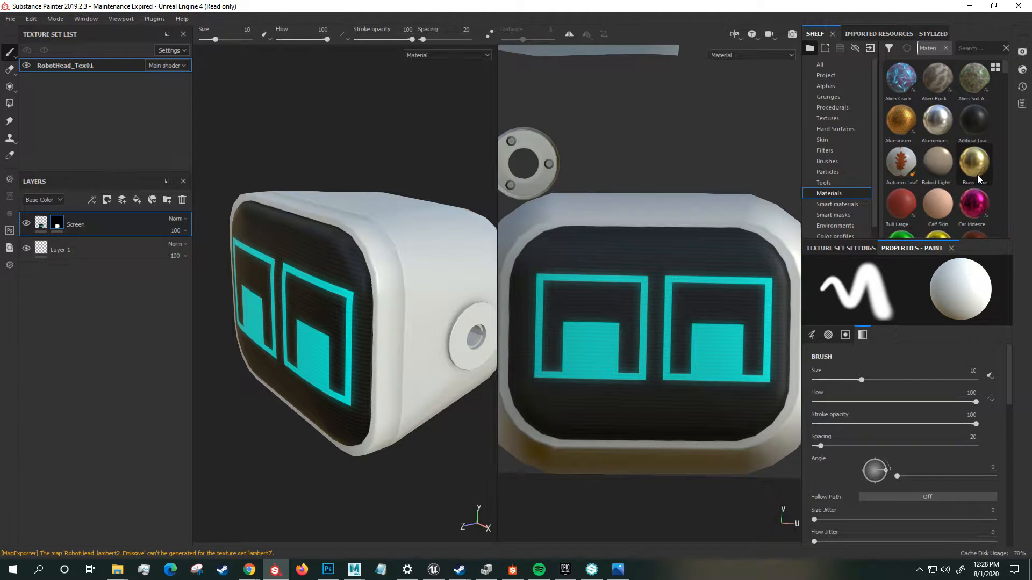
click(138, 198)
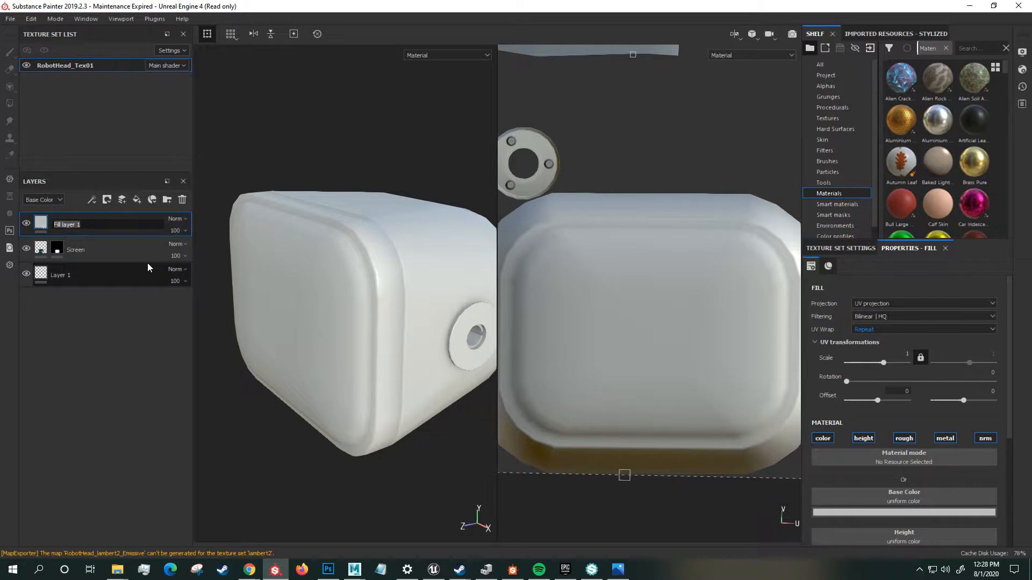
text(Trim)
key(Return)
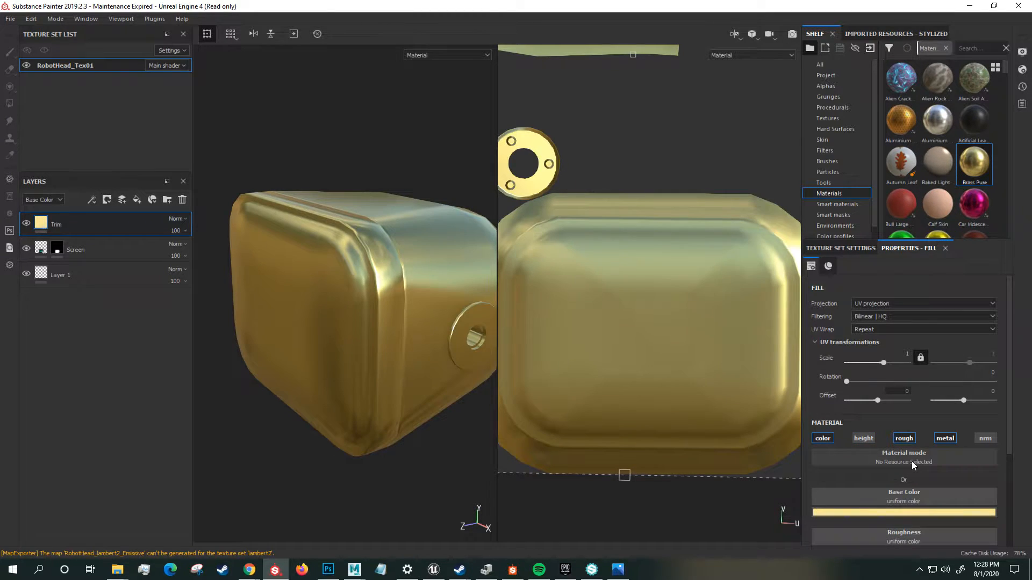
- Add a black mask to the Trim layer and fill the border faces above the screen in the UV layout with Polygon Fill
right_click(117, 221)
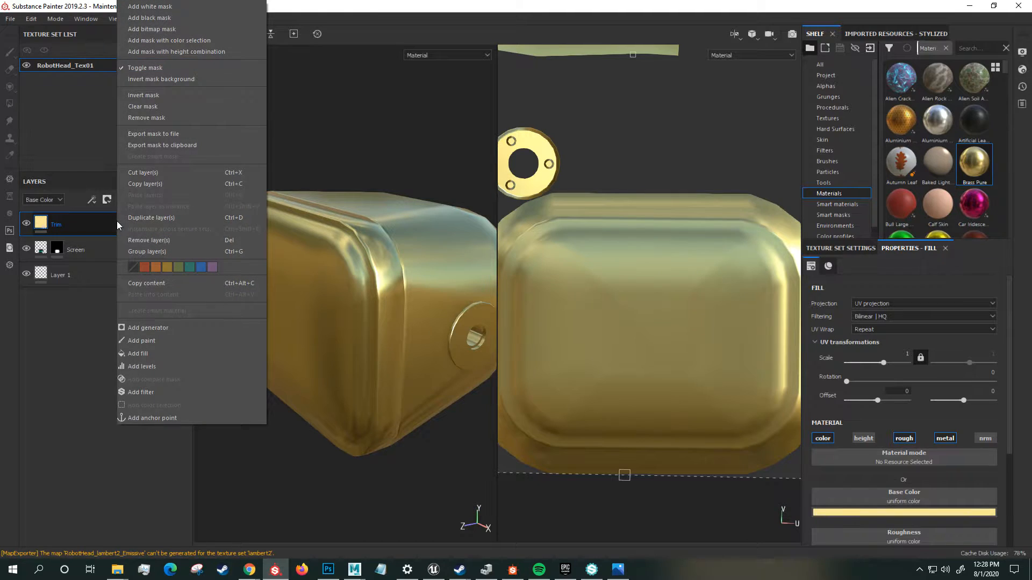
click(154, 19)
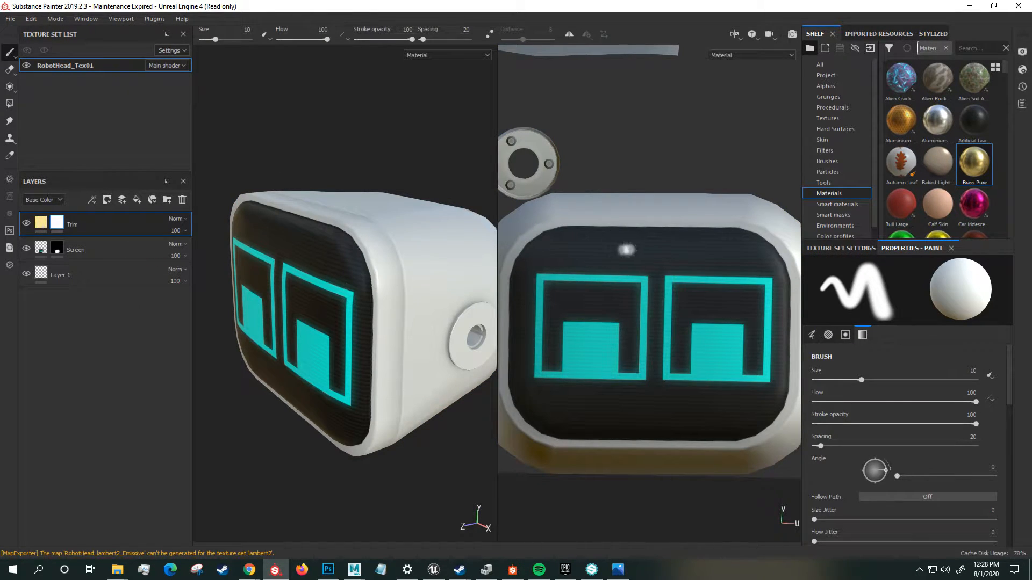
click(10, 103)
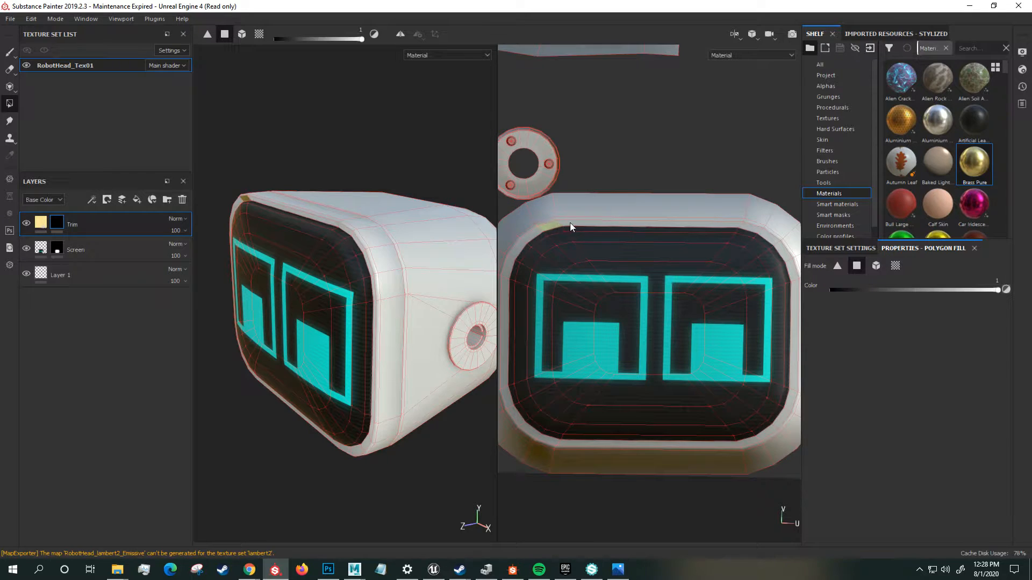
drag(565, 216, 763, 224)
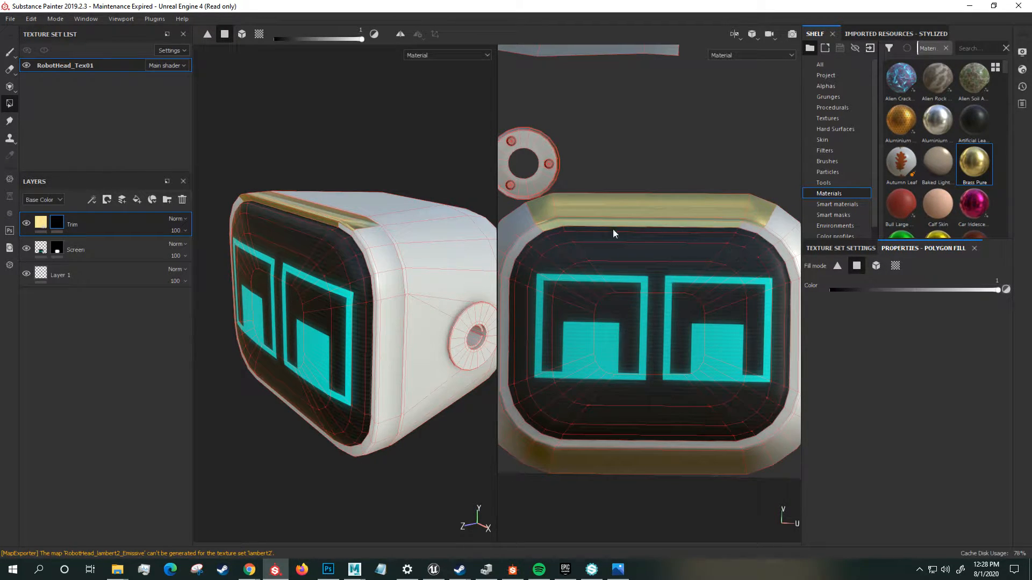
- Fill the rest of the border ring in the Trim mask: the corners, right side, bottom and left side around the screen
middle_drag(749, 228, 727, 224)
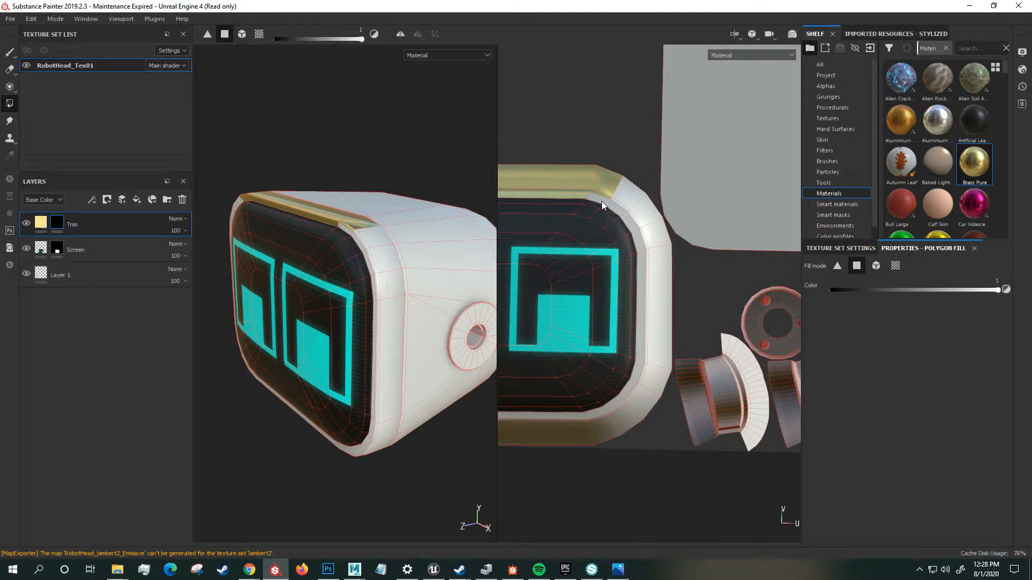
click(625, 203)
mouse_move(634, 218)
mouse_down()
mouse_move(659, 321)
mouse_move(654, 392)
mouse_up()
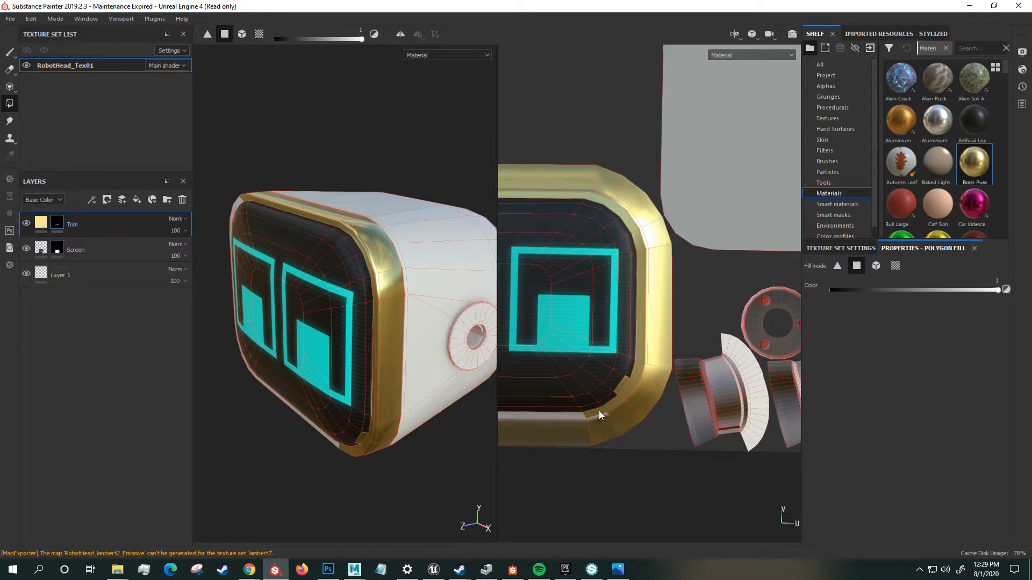
click(565, 420)
middle_drag(566, 420, 770, 463)
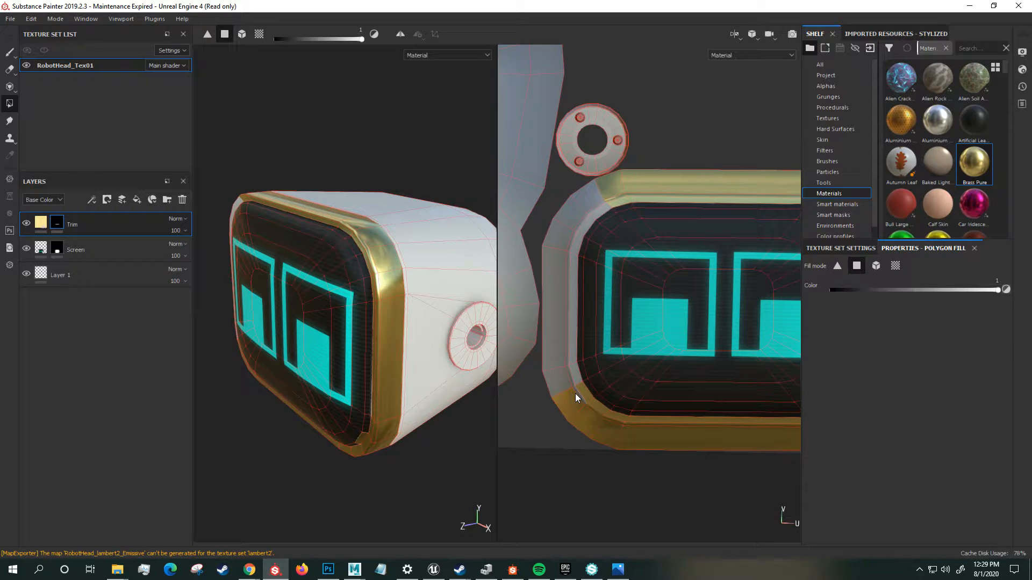
mouse_move(576, 393)
mouse_down()
mouse_move(546, 231)
mouse_move(571, 377)
mouse_up()
click(595, 202)
- Erase the stray faces inside the screen's lower-right corner from the Trim mask with fill color 0, resetting the color to 1
alt+middle_drag(684, 332, 452, 296)
alt+right_drag(608, 357, 691, 407)
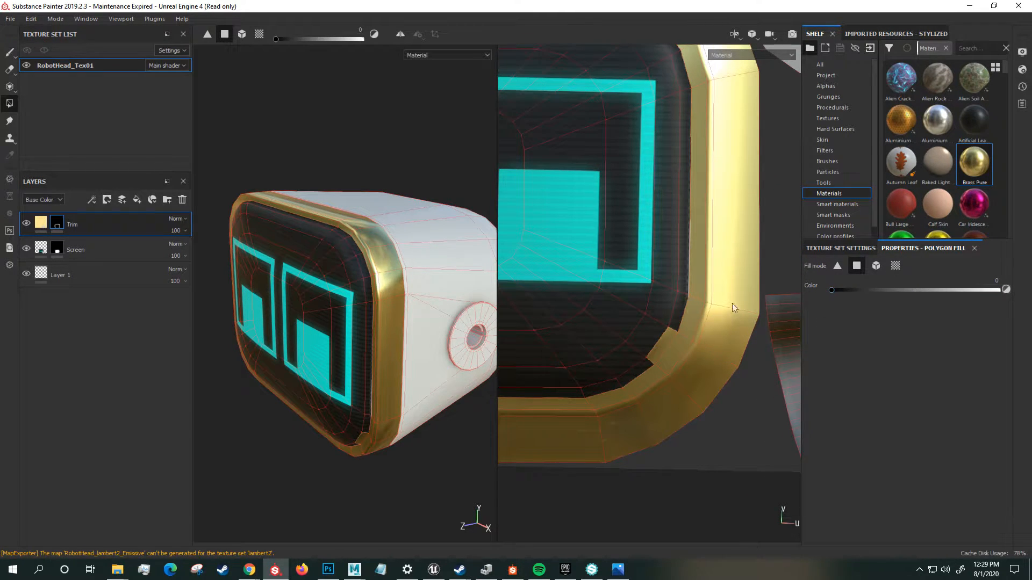
drag(846, 292, 1000, 293)
alt+right_drag(680, 331, 612, 285)
- Examine the brass trim on the 3D head and in the UV layout with the Paint tool active so the wireframe is hidden
alt+drag(406, 333, 377, 320)
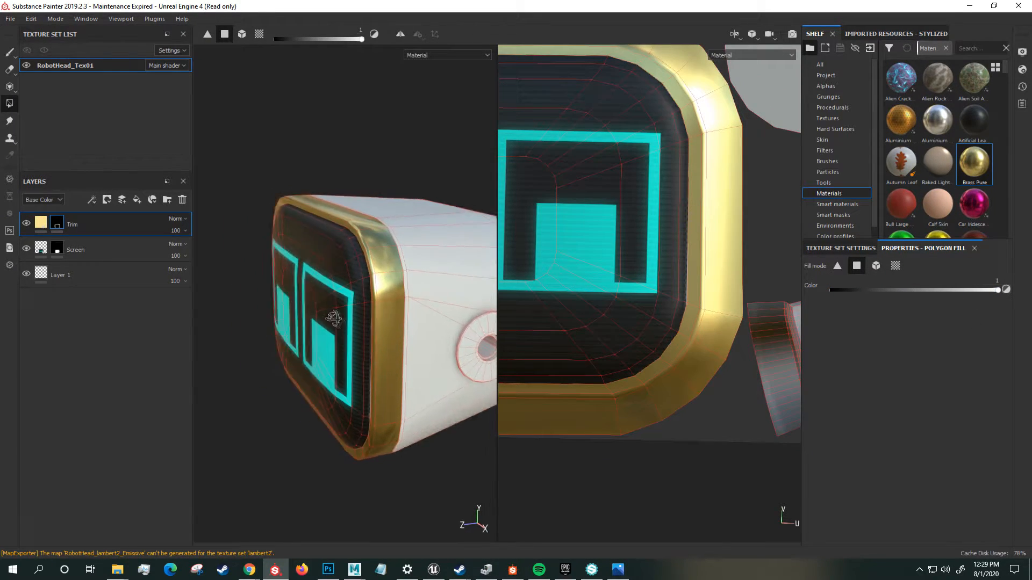
alt+right_drag(376, 320, 344, 301)
key(1)
alt+drag(319, 285, 454, 293)
alt+right_drag(648, 323, 612, 327)
alt+drag(415, 295, 321, 317)
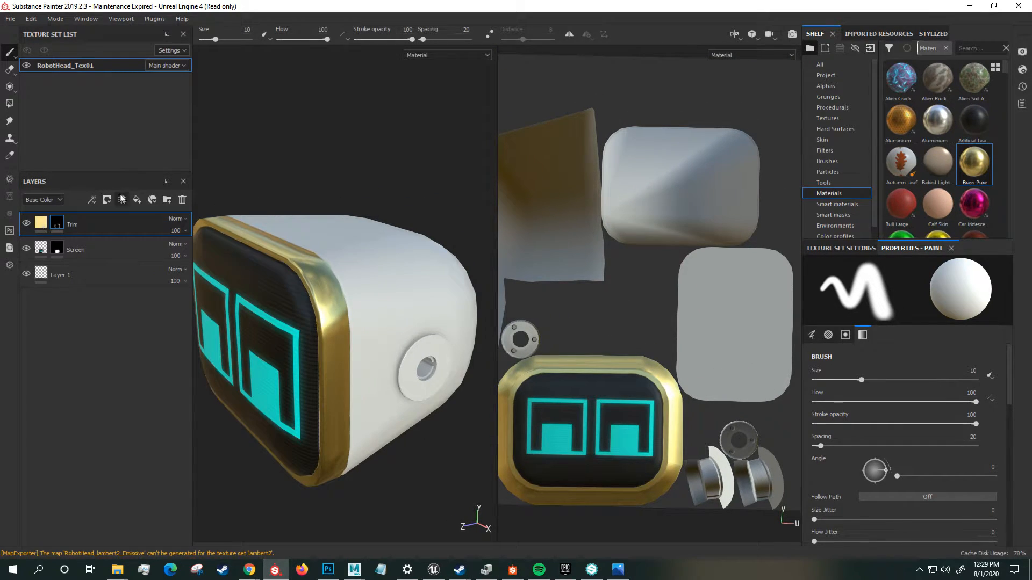
- Add a fill layer above the Trim layer and browse the materials, searching for "metal" and clearing the search
click(136, 199)
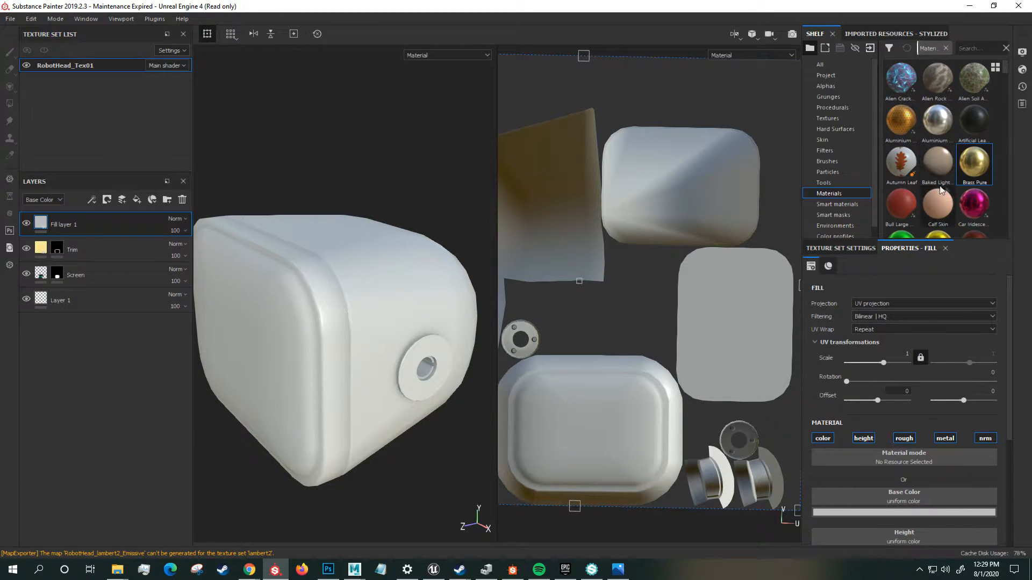
scroll(953, 187, down, 6)
scroll(970, 191, down, 3)
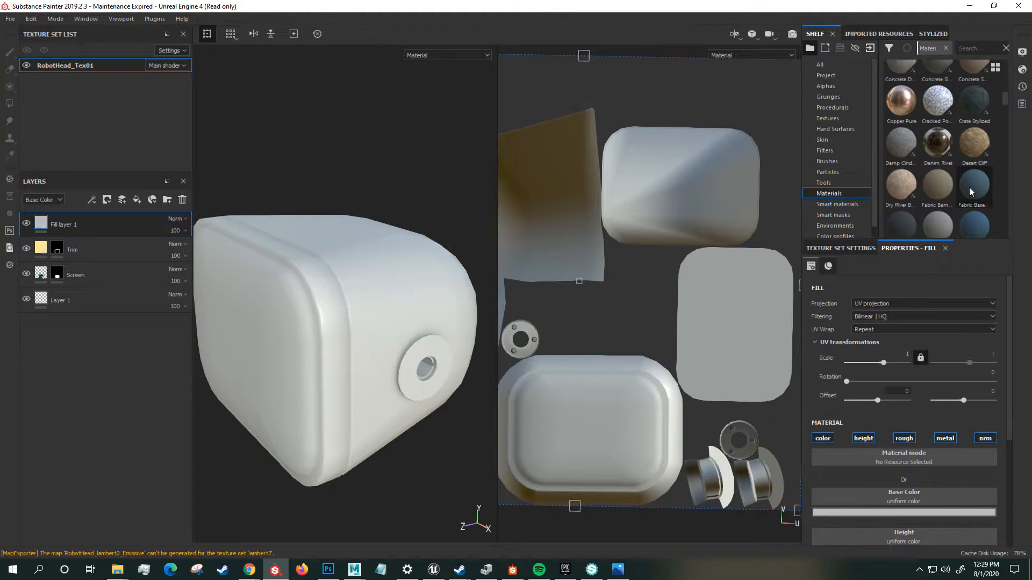
text(metal)
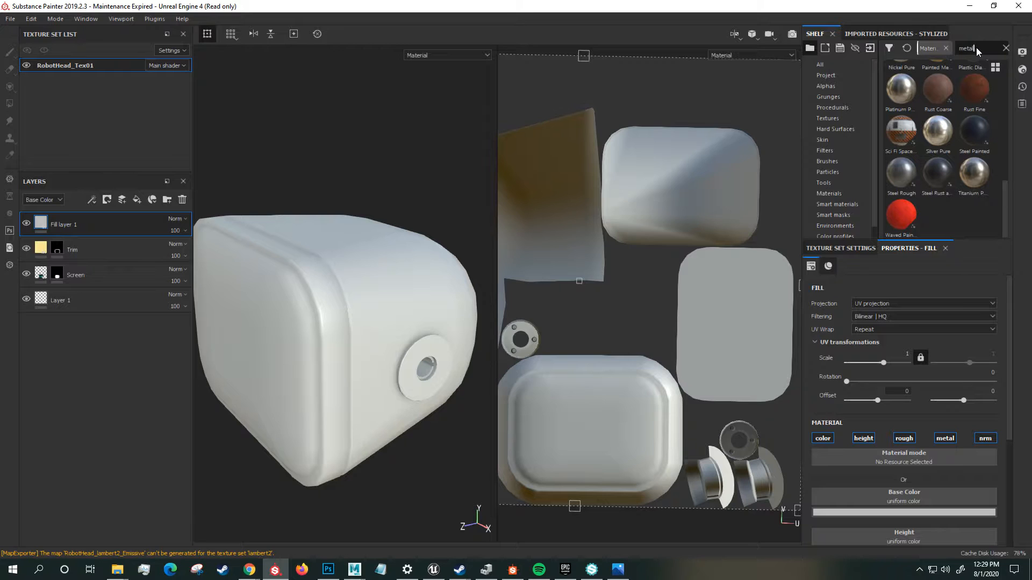
scroll(973, 171, up, 5)
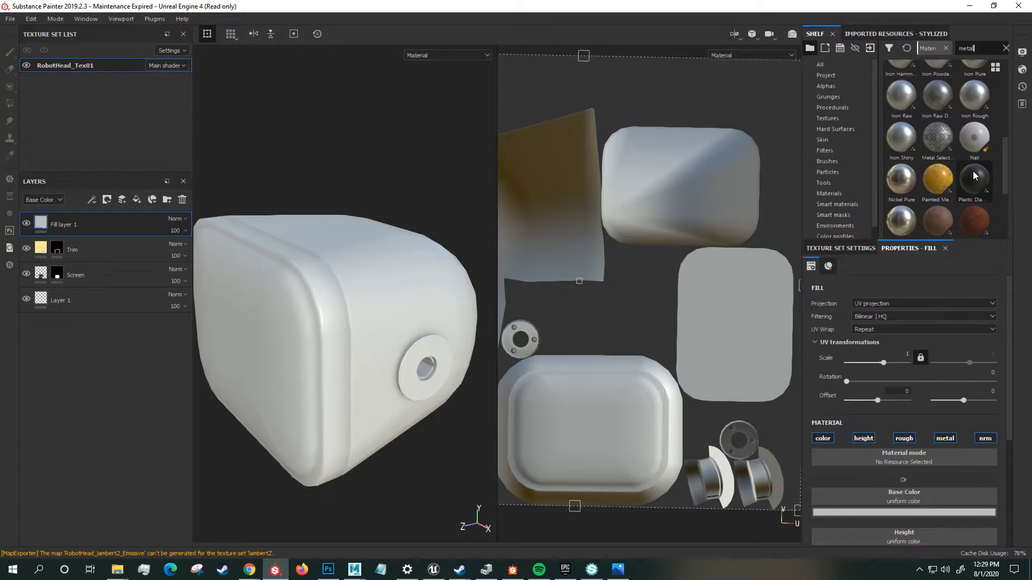
scroll(973, 171, down, 5)
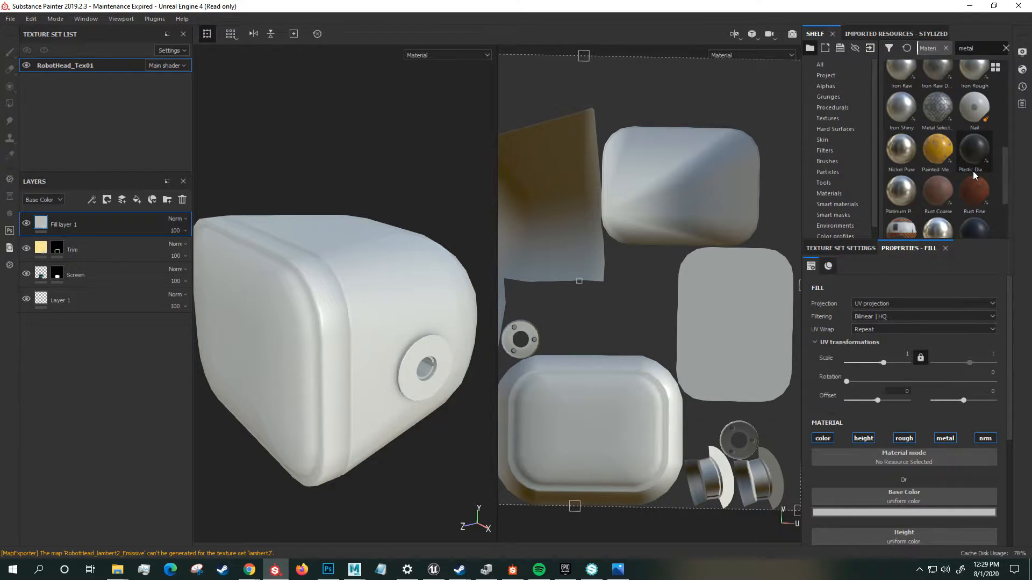
click(1004, 48)
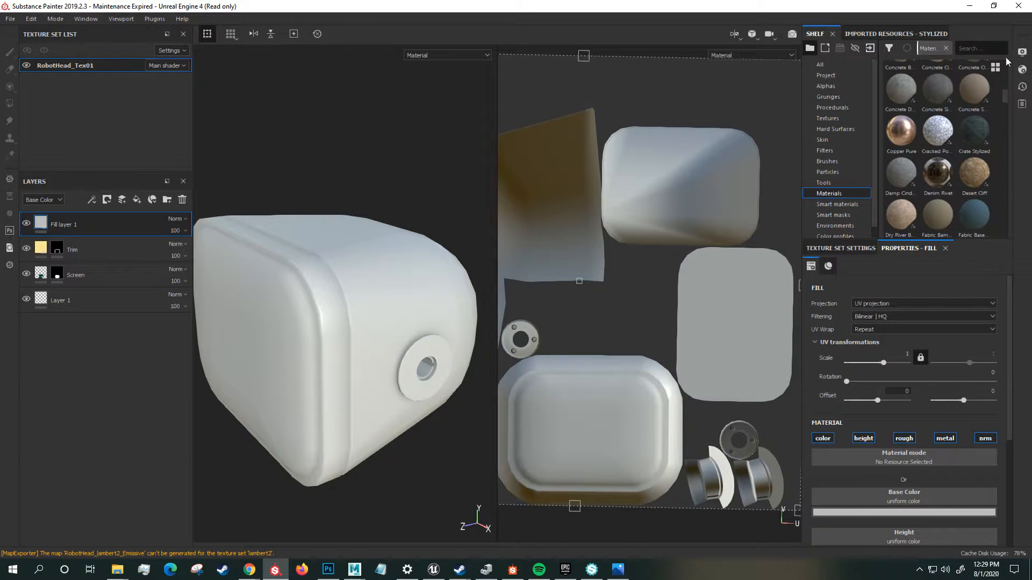
- Apply the New_Graph material to the new fill layer and set its UV scale to 3
drag(1011, 99, 1018, 182)
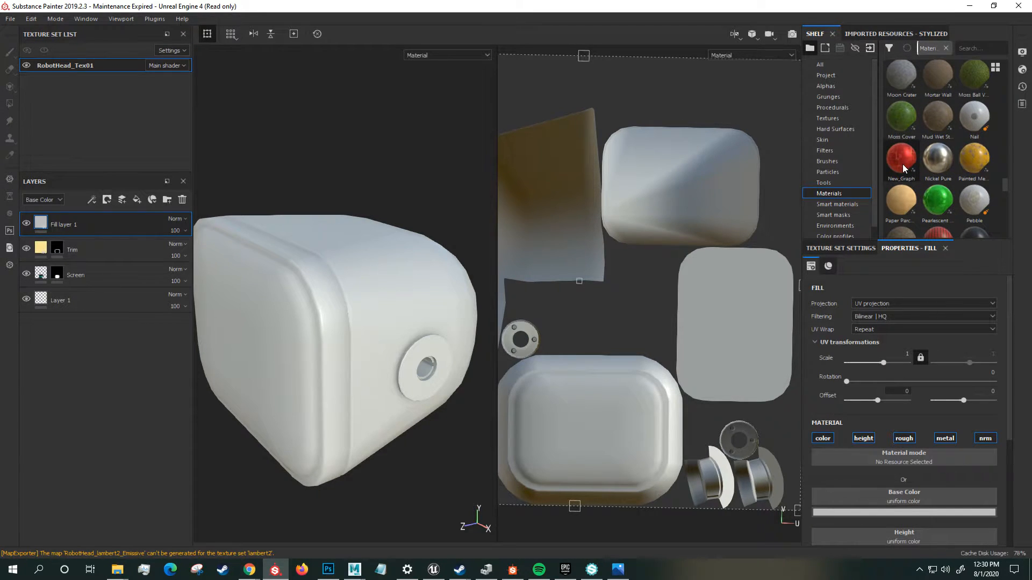
mouse_move(903, 166)
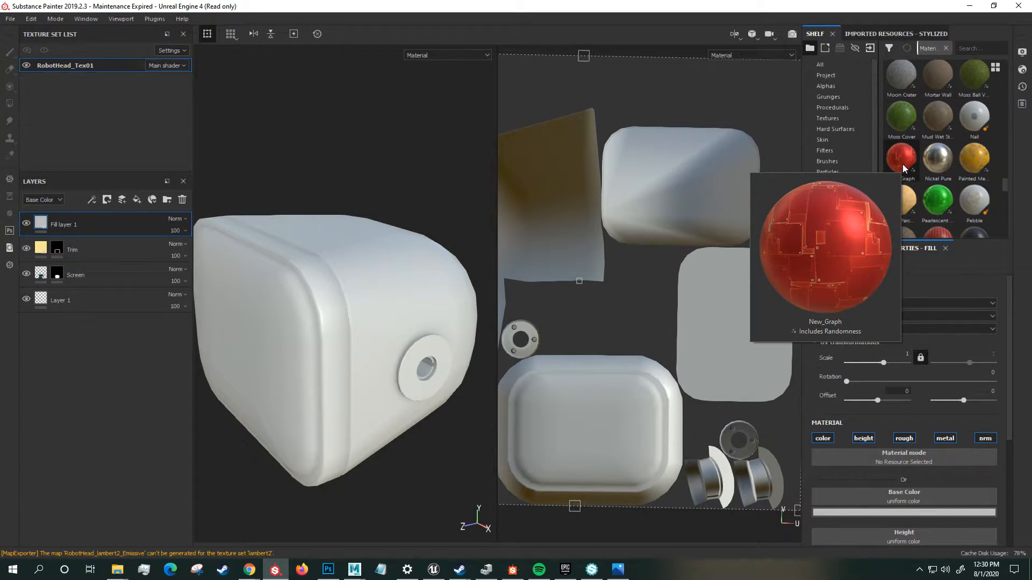
click(902, 164)
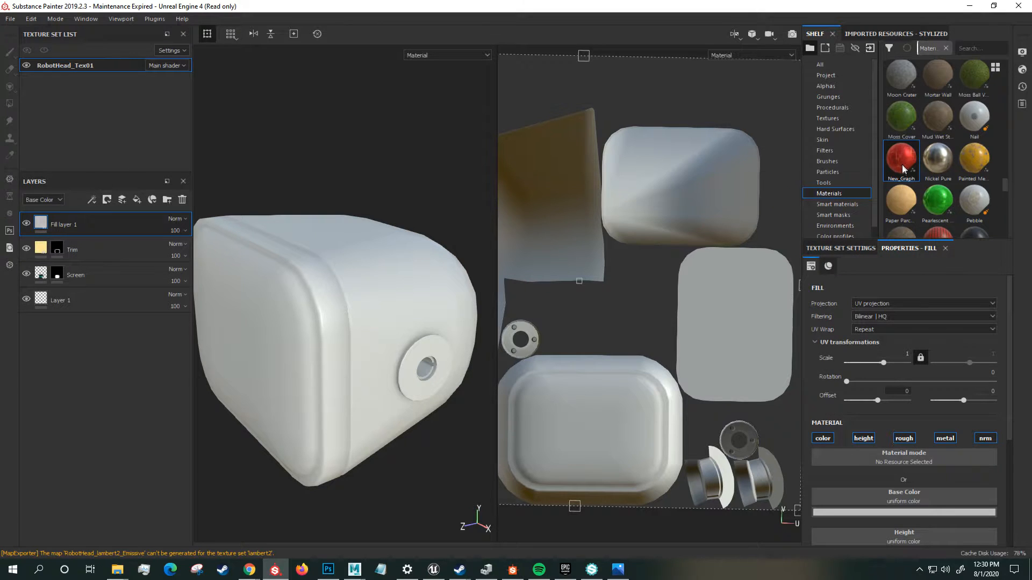
drag(898, 443, 897, 454)
alt+drag(410, 294, 326, 298)
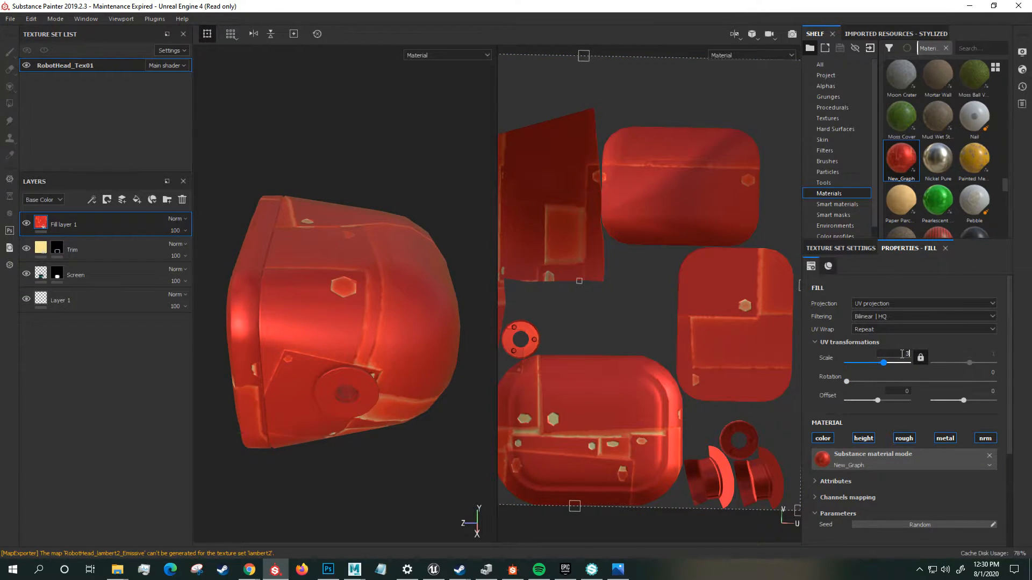
key(Return)
alt+drag(477, 362, 444, 359)
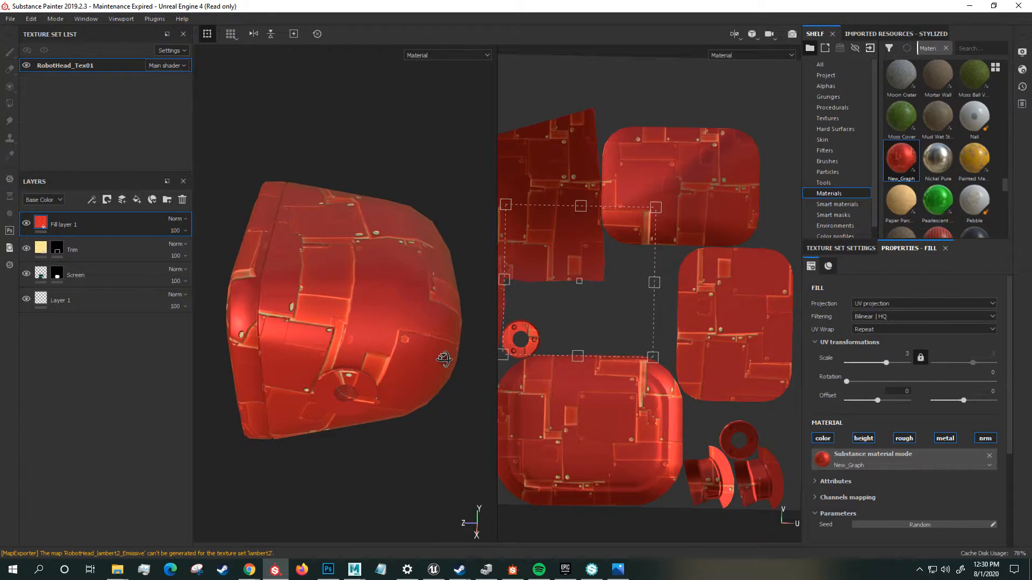
- Add a black mask to the New_Graph fill layer and polygon-fill the lower part of the curved head-shell UV island
right_click(86, 226)
click(149, 43)
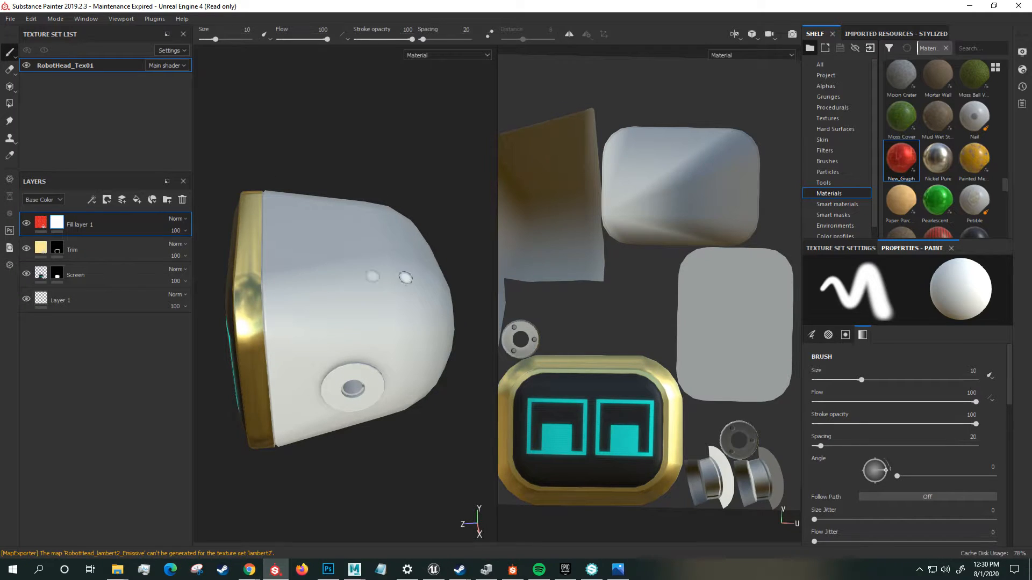
click(137, 200)
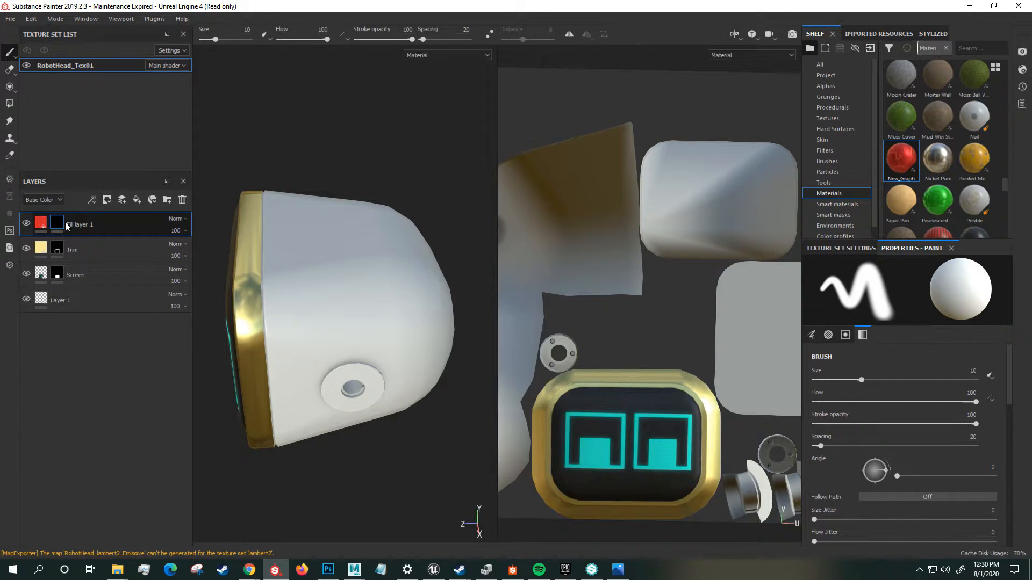
click(75, 228)
middle_drag(649, 315, 692, 251)
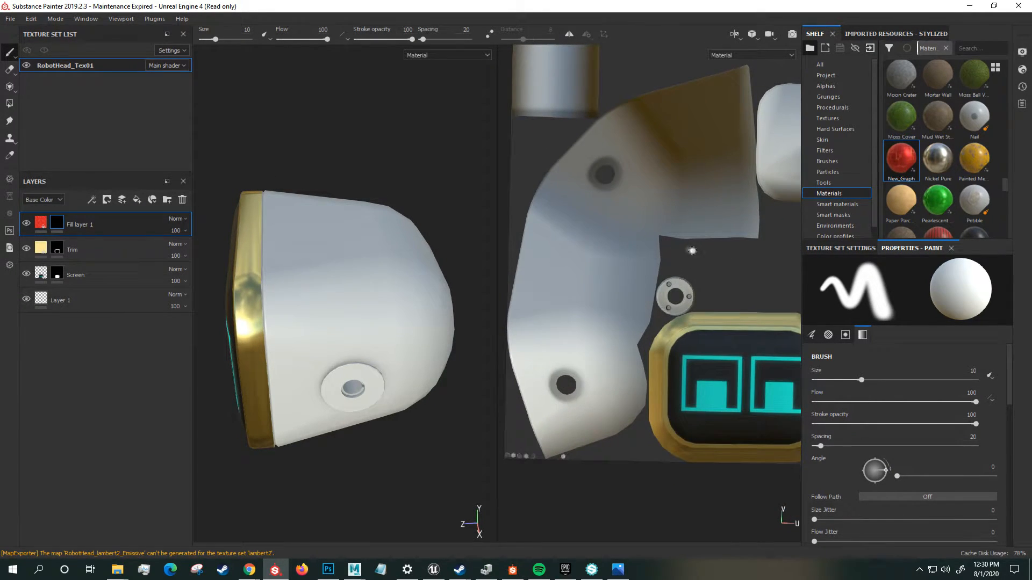
click(9, 103)
drag(501, 203, 640, 443)
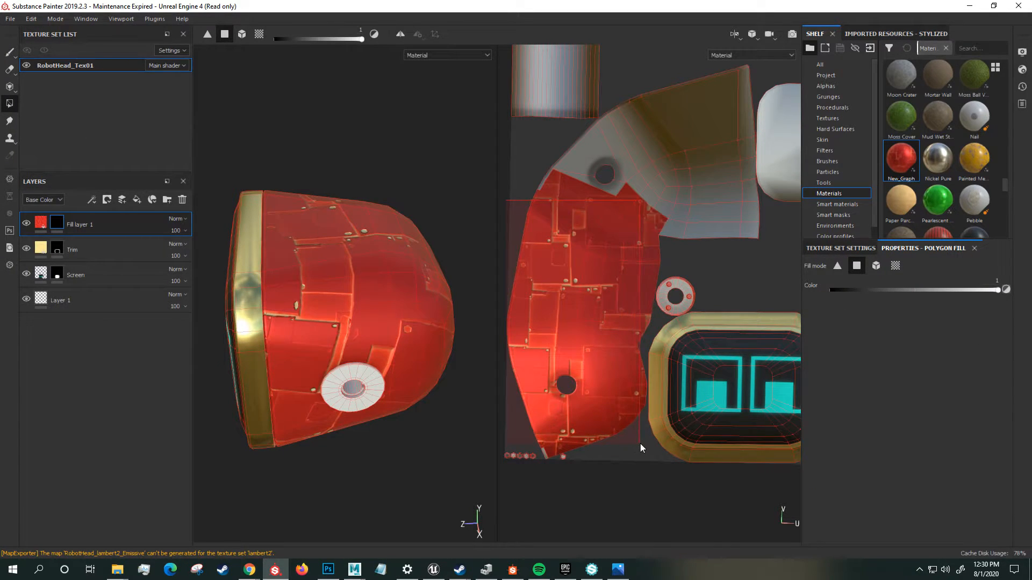
- Fill the remaining upper faces of the curved head-shell island in the red fill layer's mask, including its outer edge
middle_drag(646, 288, 604, 333)
mouse_move(598, 272)
mouse_down()
mouse_move(634, 309)
mouse_move(727, 334)
mouse_up()
mouse_move(614, 190)
mouse_down()
mouse_move(656, 261)
mouse_move(723, 299)
mouse_move(648, 240)
mouse_up()
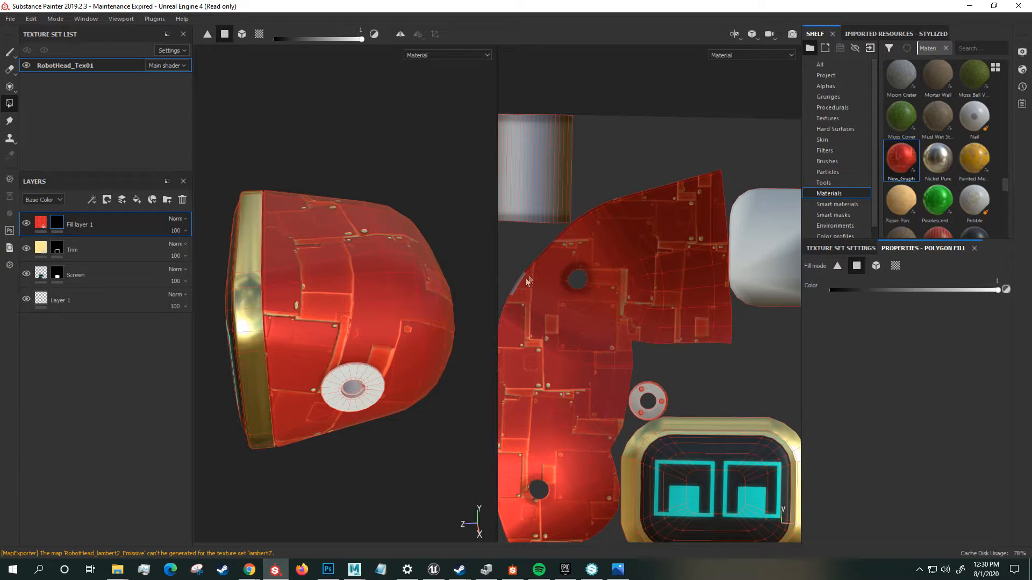
middle_drag(598, 325, 667, 179)
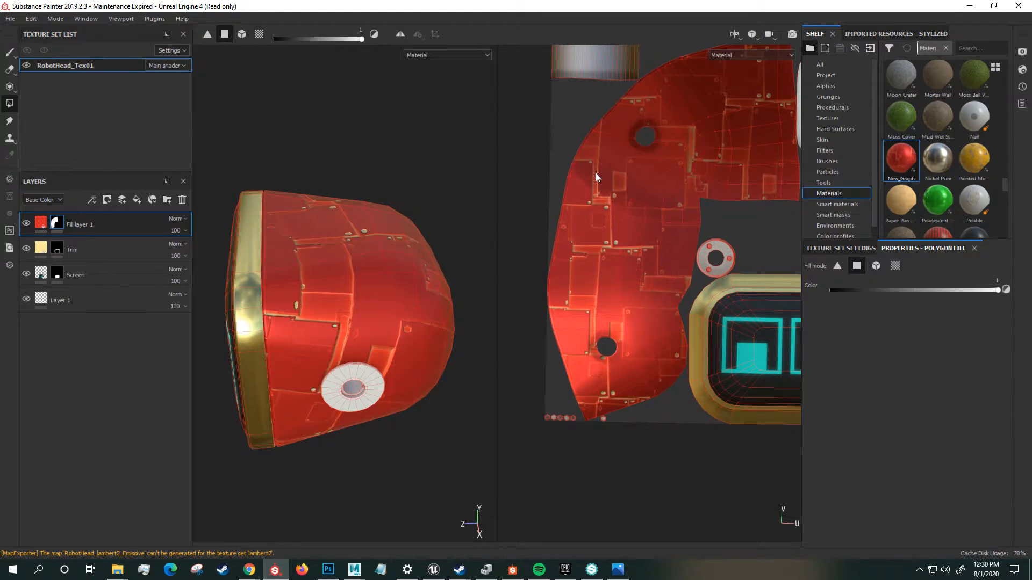
- Fill the rectangular UV island of the side socket's inner wall in the red fill layer's mask
middle_drag(596, 172, 614, 385)
alt+drag(501, 317, 392, 339)
alt+right_drag(392, 338, 419, 345)
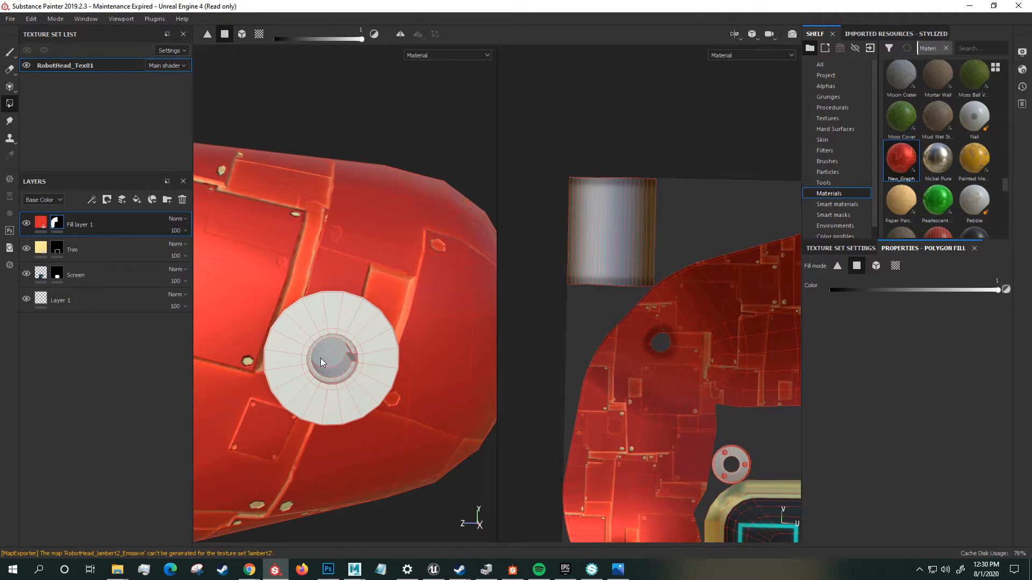
alt+drag(340, 349, 375, 361)
drag(555, 144, 667, 228)
- Examine the red panelled shell against the brass trim from several angles and check the UV islands
alt+right_drag(382, 350, 301, 306)
alt+drag(380, 329, 424, 315)
scroll(590, 332, down, 1)
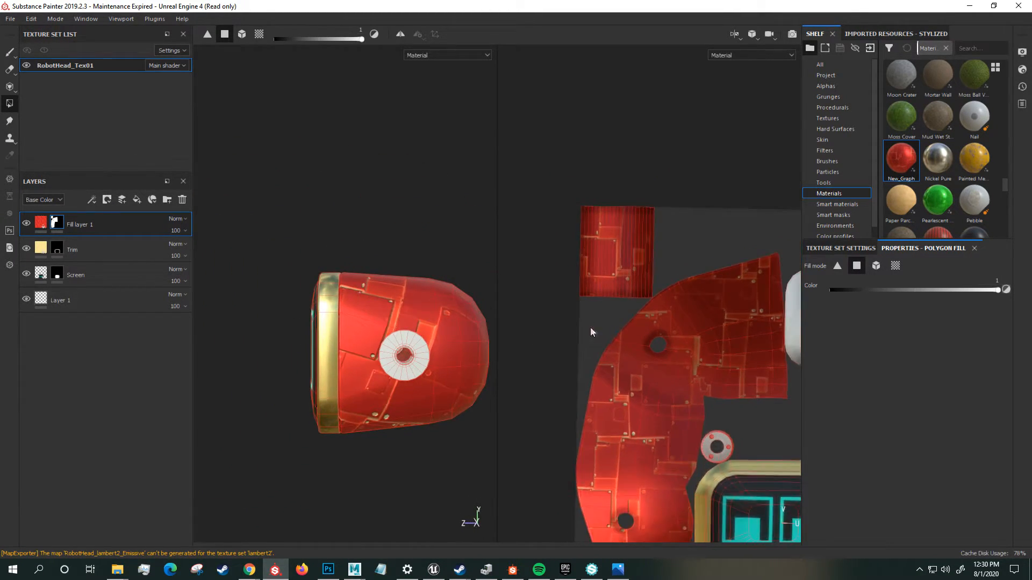
alt+middle_drag(608, 342, 582, 319)
alt+drag(376, 309, 387, 374)
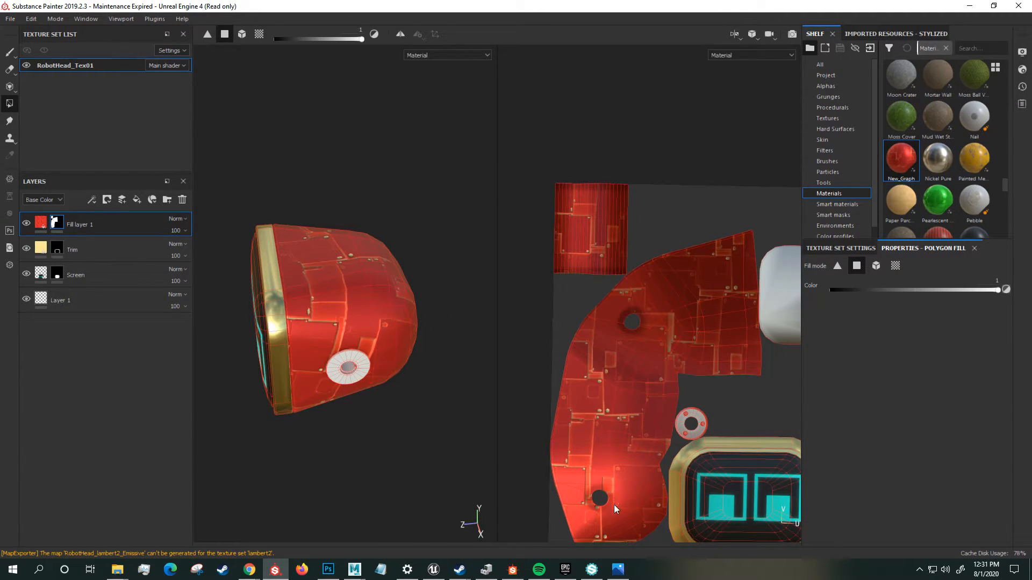
alt+drag(726, 360, 725, 352)
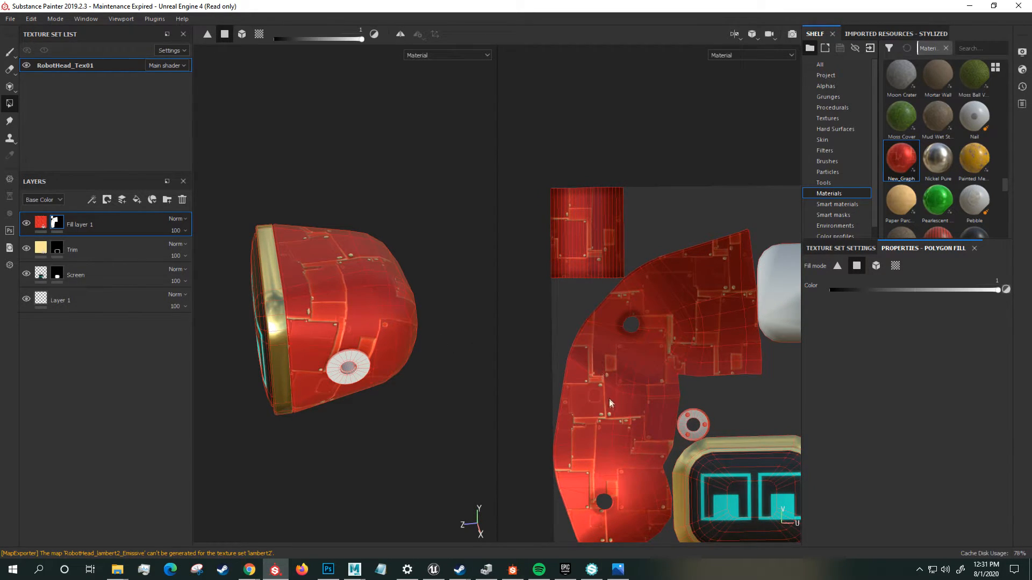
alt+drag(395, 293, 424, 335)
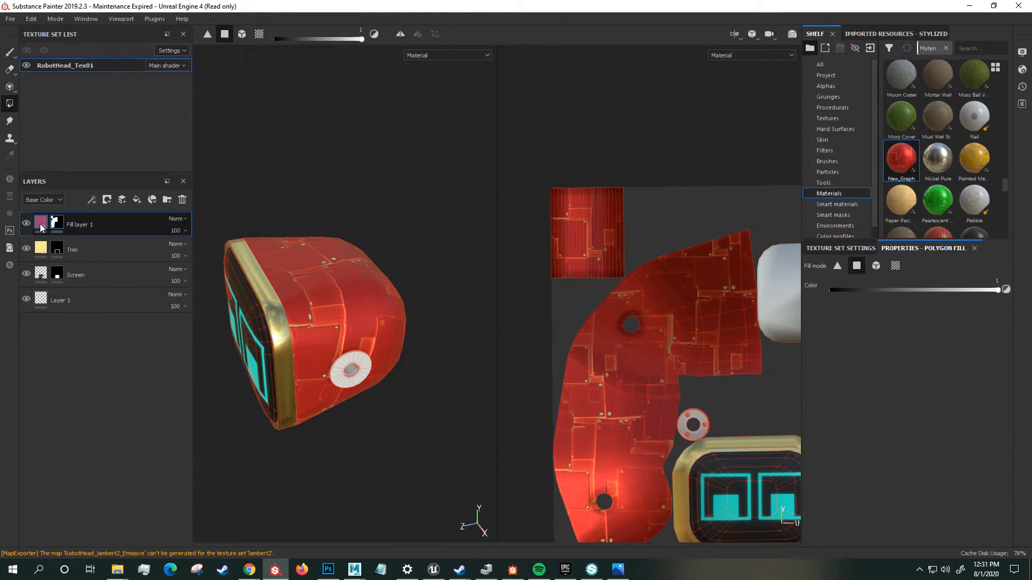
- Remove the New_Graph material from the head-shell fill layer and try Plastic Fabric Pyramid in its place
click(42, 226)
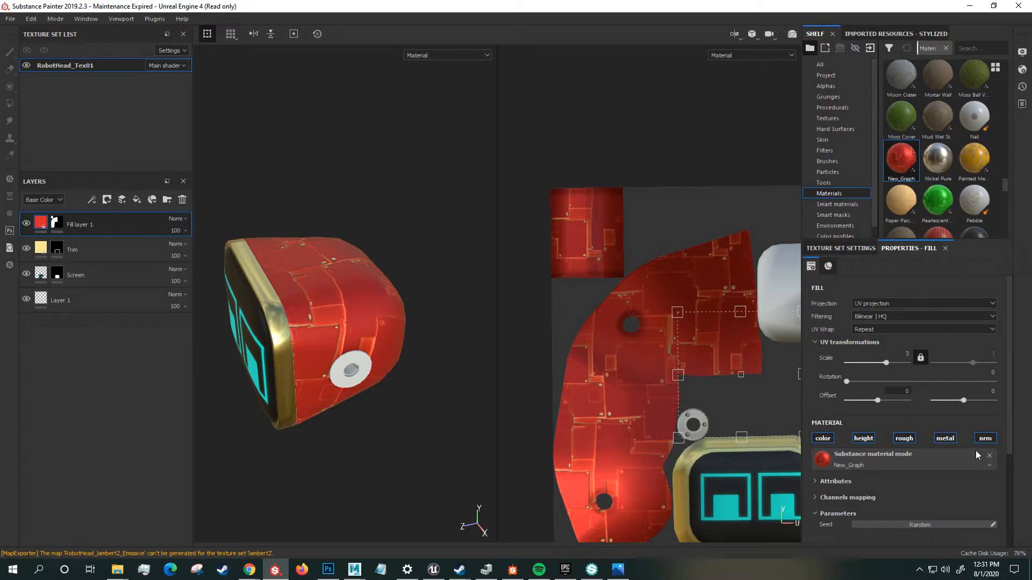
click(989, 456)
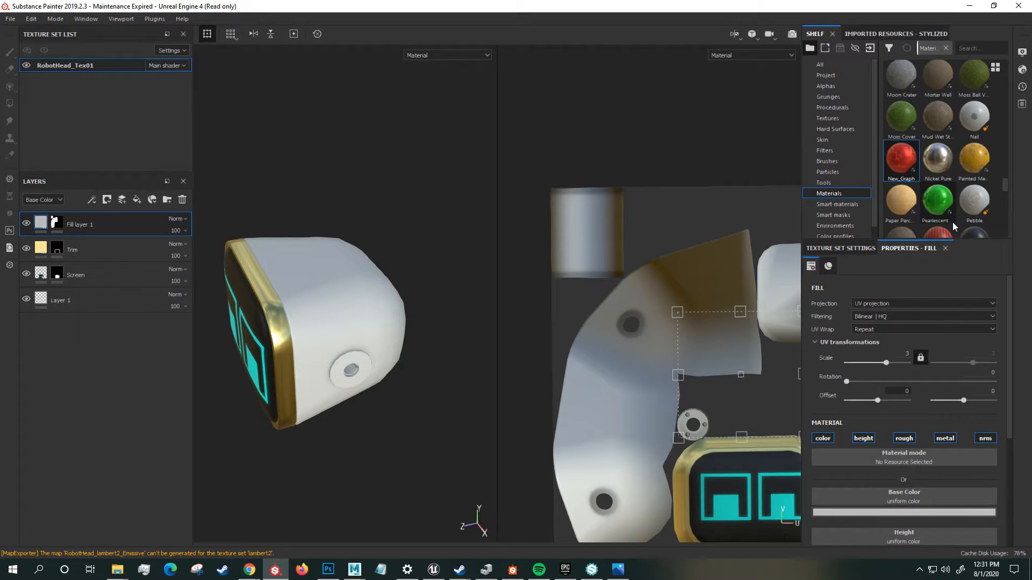
scroll(953, 221, down, 3)
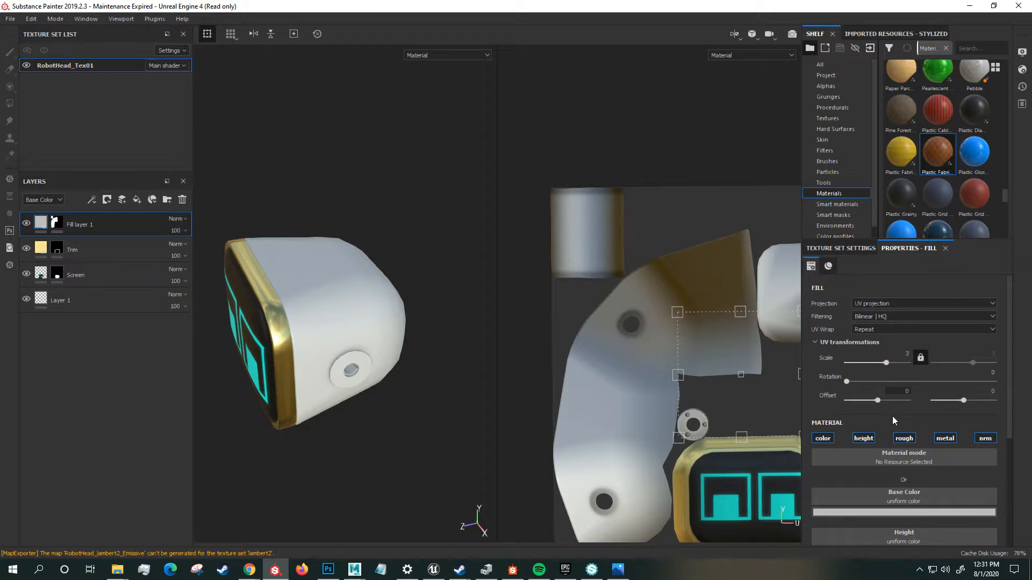
drag(892, 416, 915, 453)
alt+drag(414, 275, 379, 294)
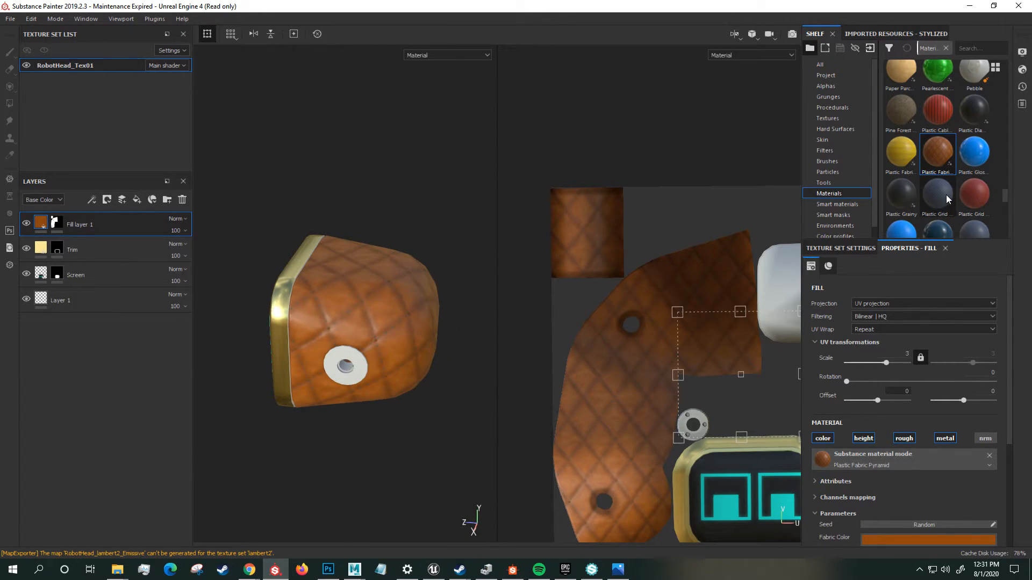
- Enlarge the material thumbnails in the shelf to make the materials easier to compare
scroll(946, 195, down, 10)
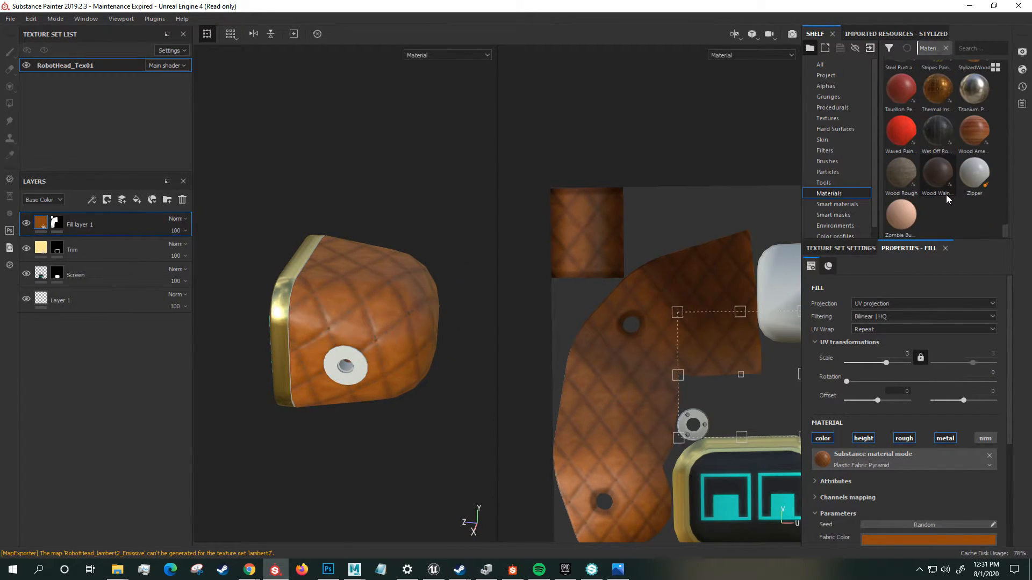
click(995, 67)
click(1011, 105)
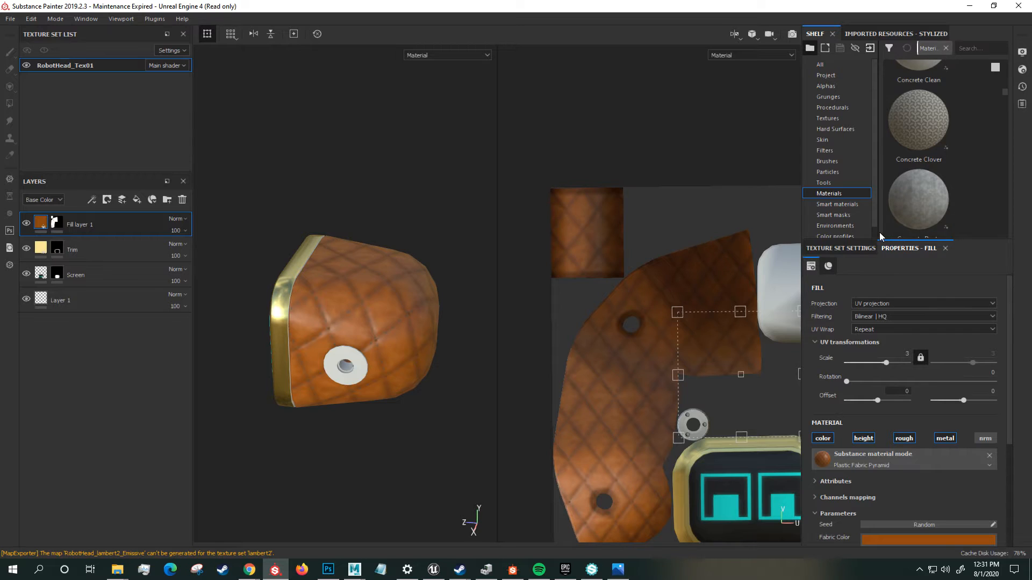
- Assign the Plastic Grid Small material to the head-shell fill layer and check it on the model from several angles
scroll(939, 216, down, 5)
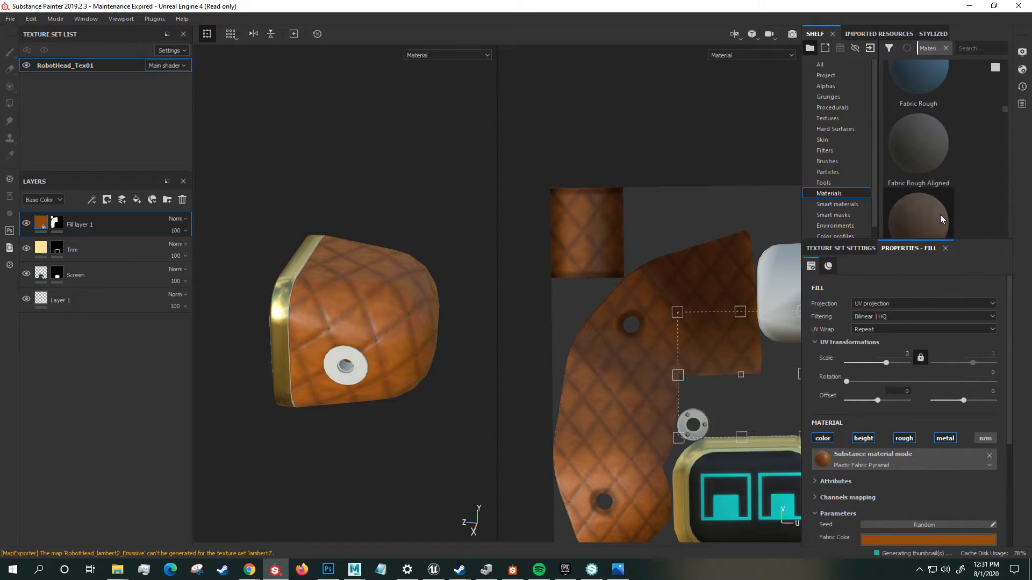
scroll(940, 215, down, 8)
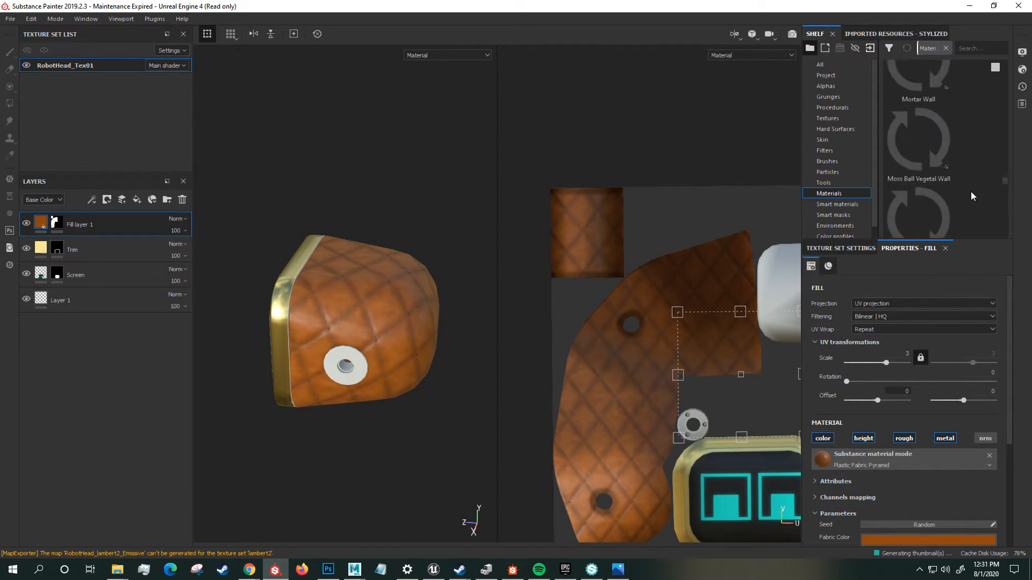
scroll(971, 196, down, 10)
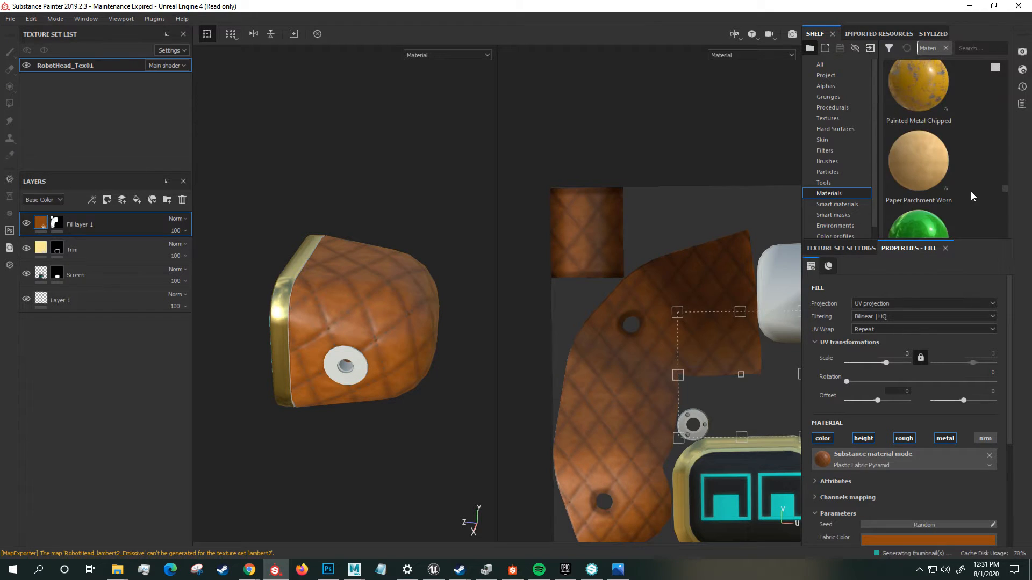
scroll(971, 191, down, 6)
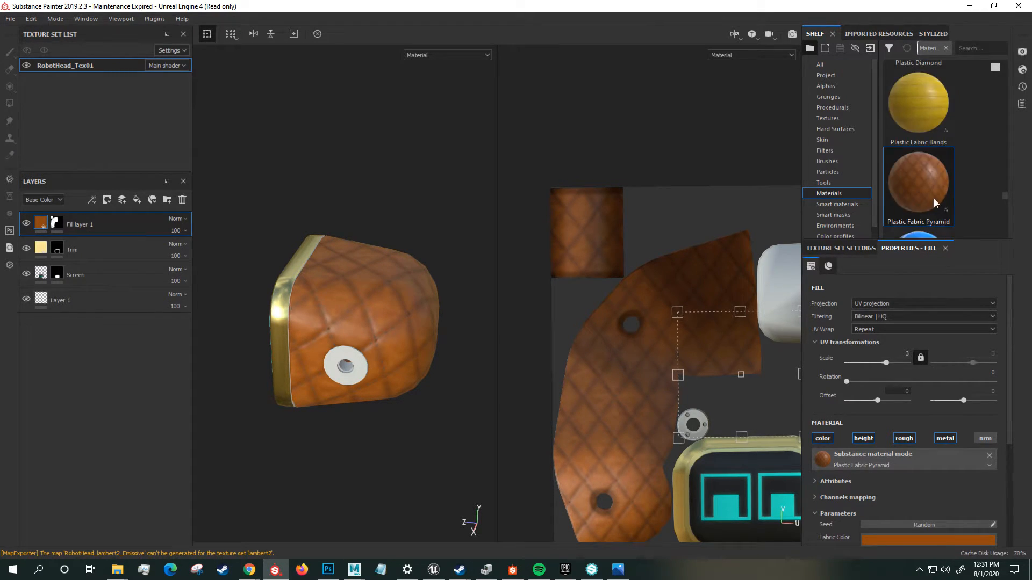
scroll(969, 191, down, 3)
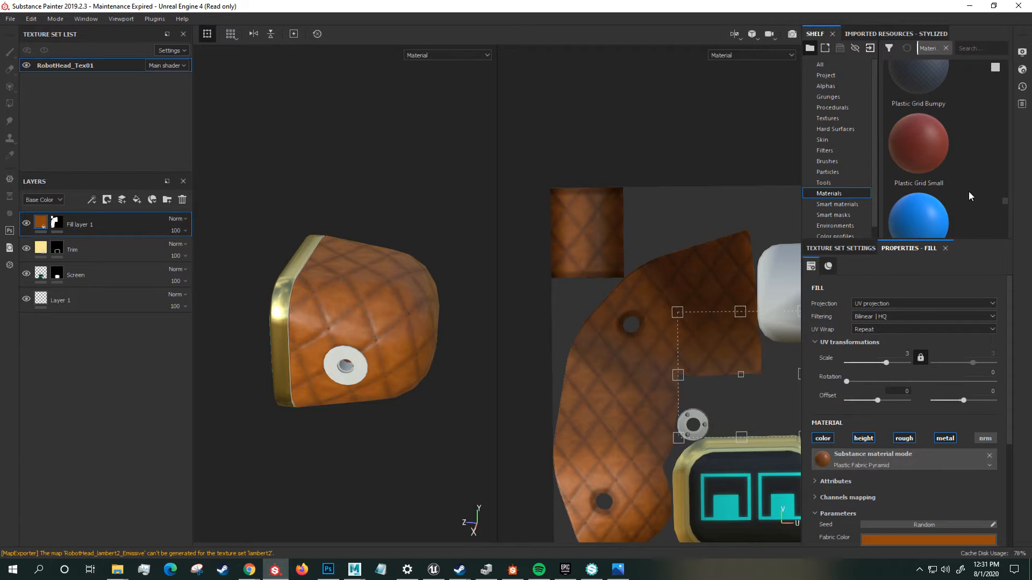
click(935, 156)
drag(871, 427, 917, 464)
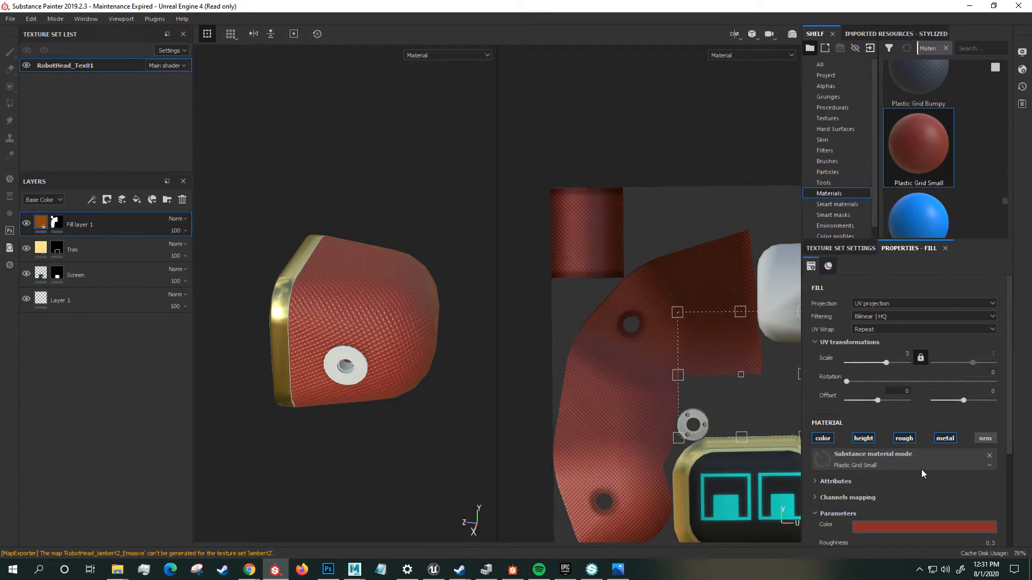
alt+drag(325, 260, 333, 300)
alt+right_drag(333, 300, 431, 349)
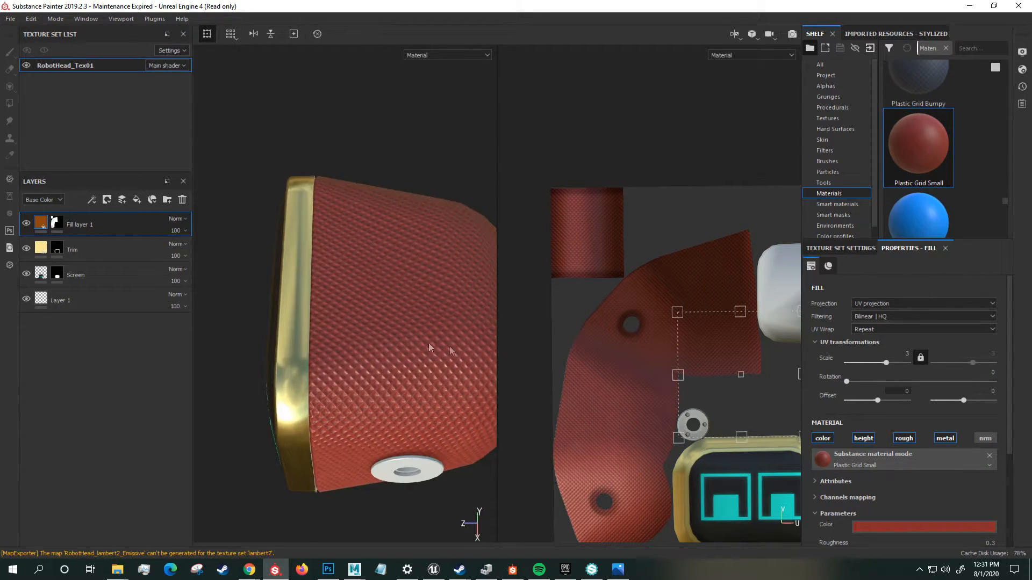
alt+drag(431, 349, 354, 295)
alt+right_drag(355, 295, 396, 268)
alt+drag(396, 268, 315, 231)
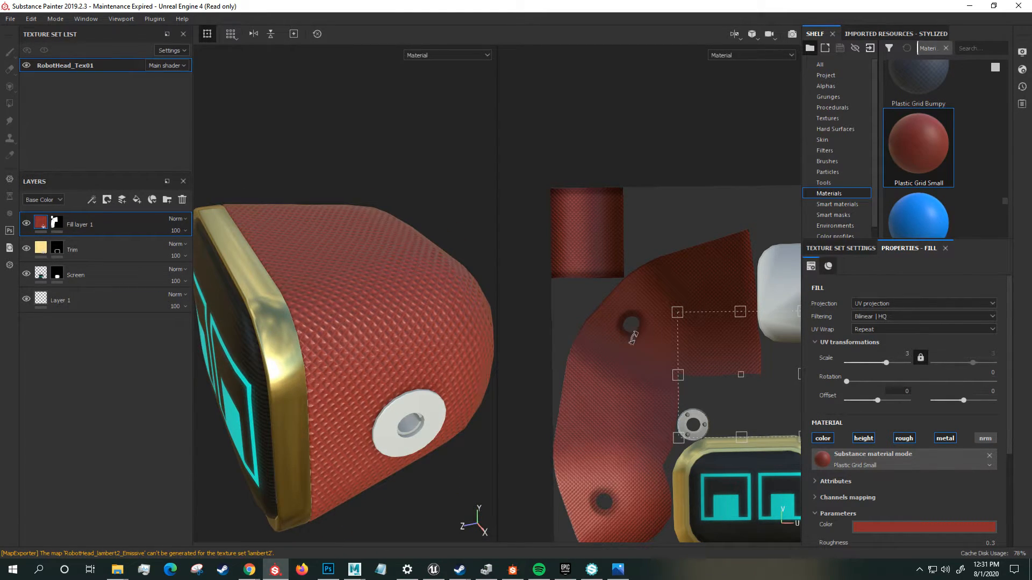
- Polygon-fill the two plain rounded-rectangle UV islands in the red fill layer's mask
middle_drag(638, 371, 529, 251)
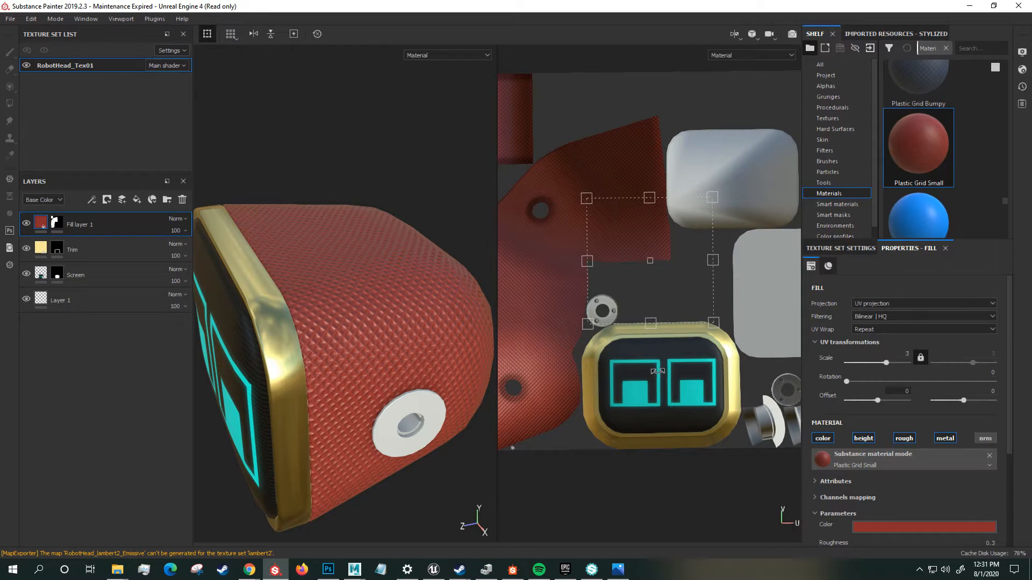
click(56, 222)
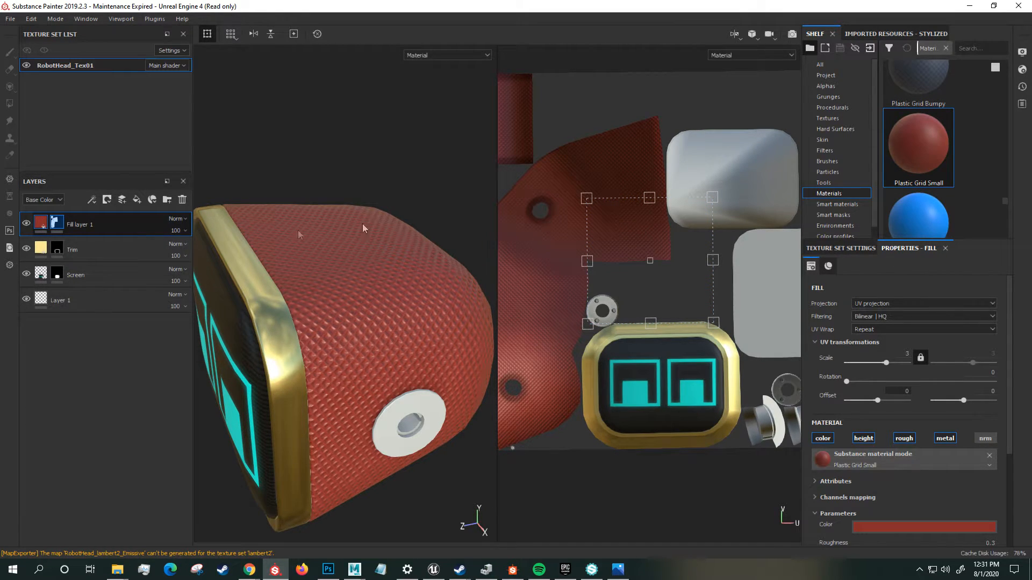
key(4)
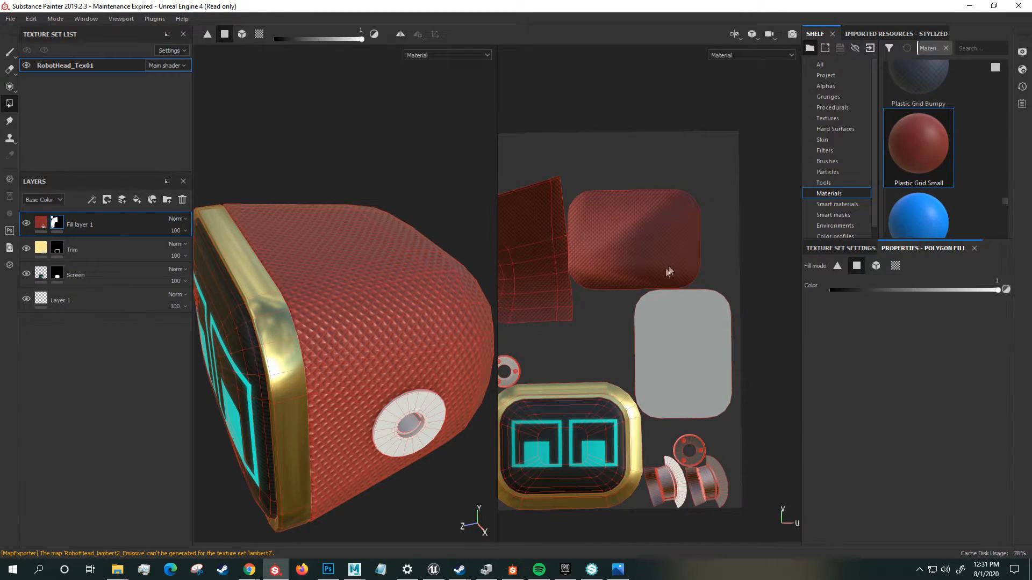
click(671, 321)
- Clear both rounded-rectangle islands from the red layer's mask with colour 0, and refill only the lower flat one with colour 1
alt+drag(333, 295, 239, 286)
alt+right_drag(240, 285, 479, 355)
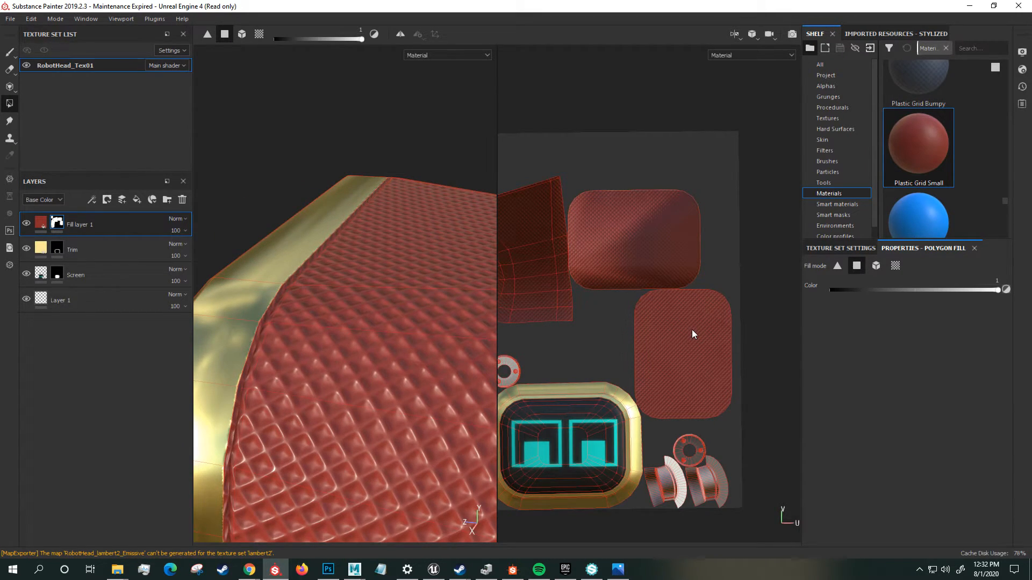
click(673, 333)
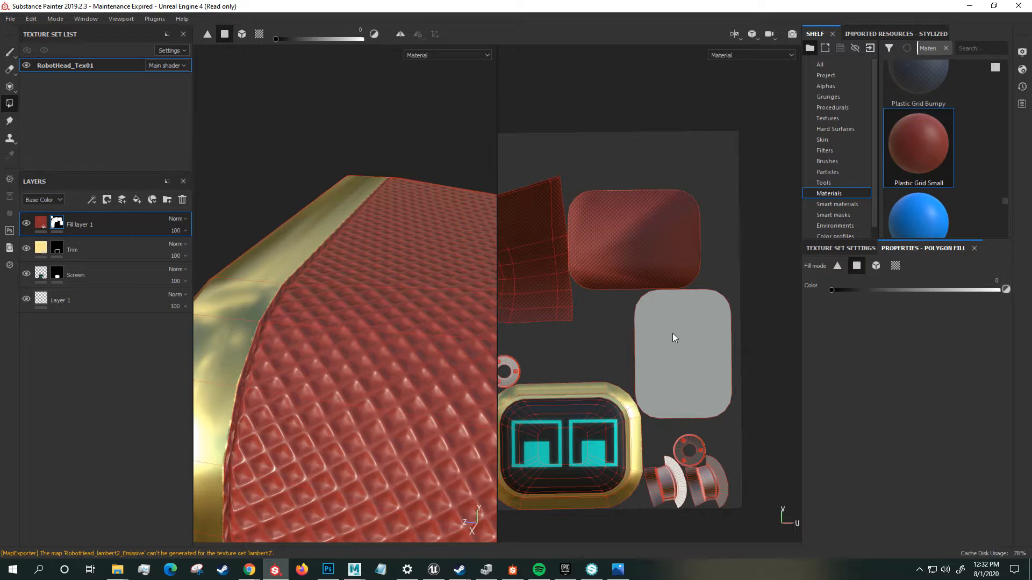
click(672, 257)
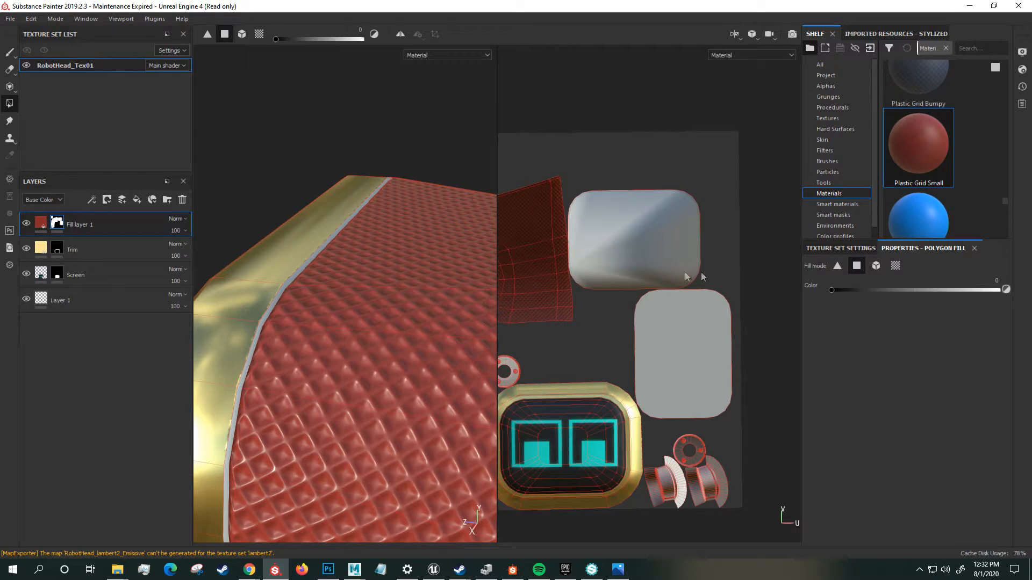
drag(866, 293, 1000, 290)
click(678, 357)
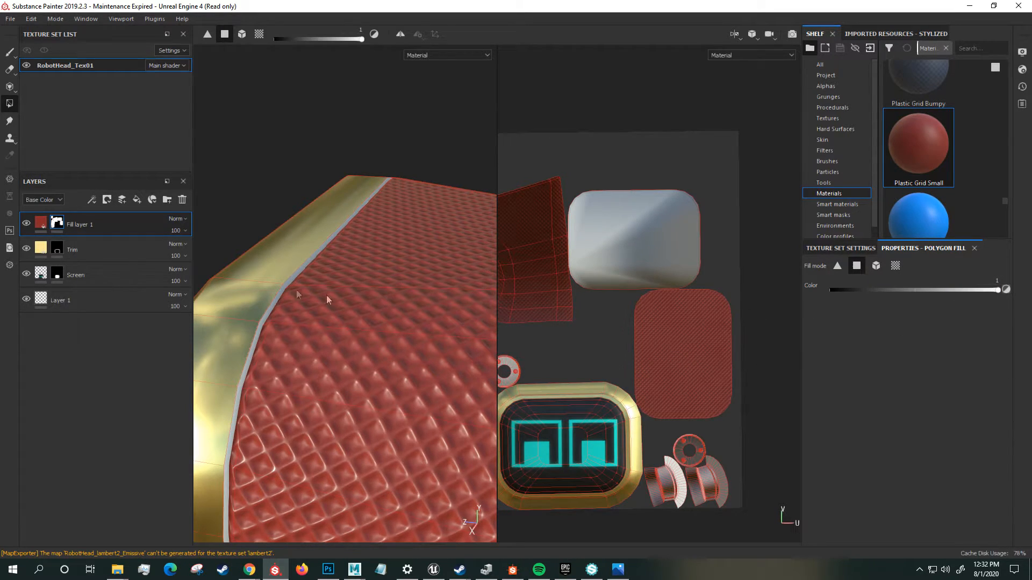
- Fill the upper rounded-rectangle UV island in the Trim layer's mask so the seam behind the border is brass
click(65, 251)
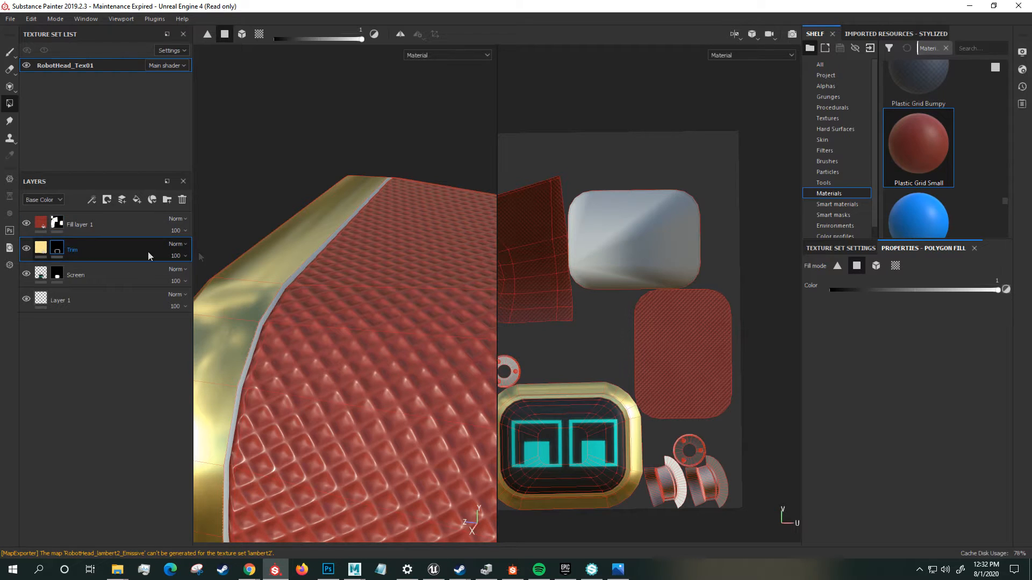
click(662, 259)
alt+drag(320, 312, 260, 272)
alt+right_drag(260, 272, 410, 292)
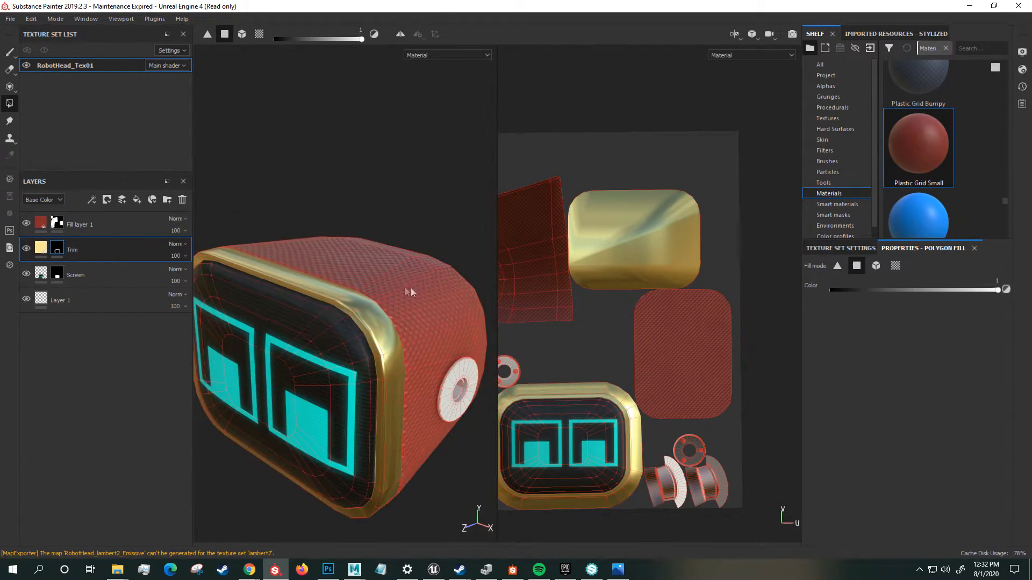
alt+middle_drag(410, 293, 339, 246)
scroll(592, 370, down, 1)
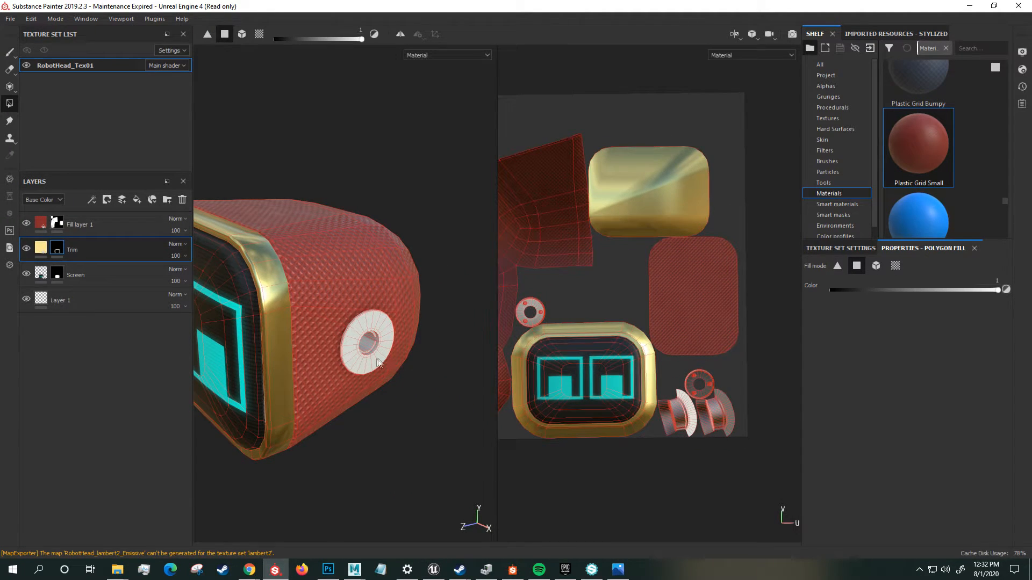
alt+middle_drag(611, 355, 656, 353)
alt+right_drag(657, 352, 695, 356)
alt+middle_drag(664, 326, 766, 296)
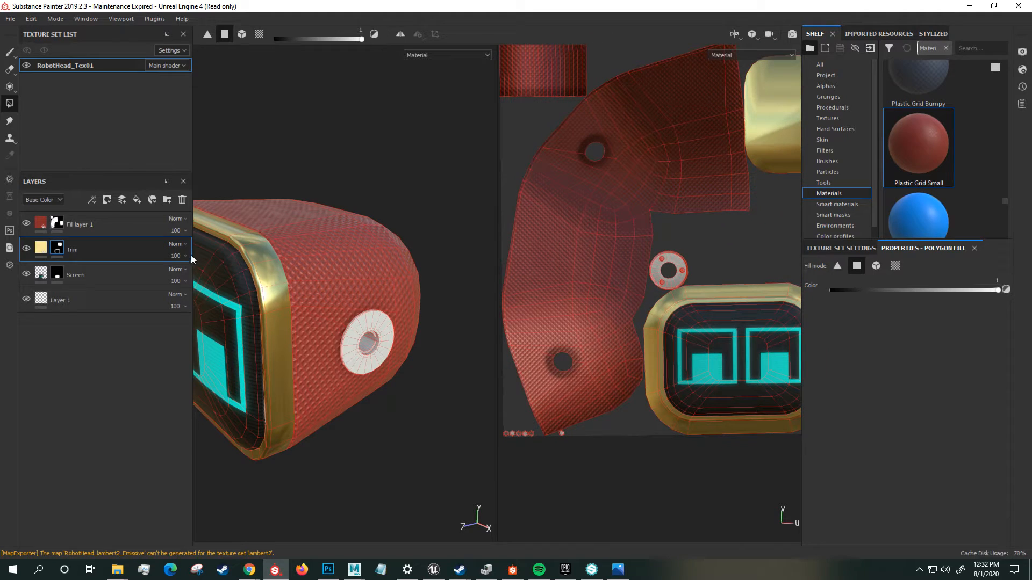
- Rename the red Plastic Grid Small fill layer as Body
click(122, 228)
double_click(81, 224)
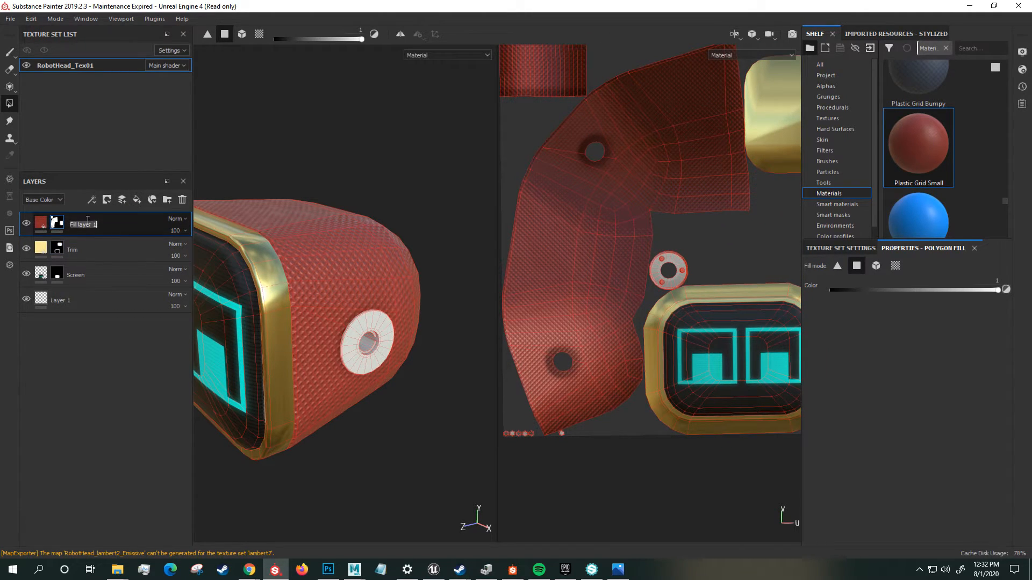
text(Body)
key(Return)
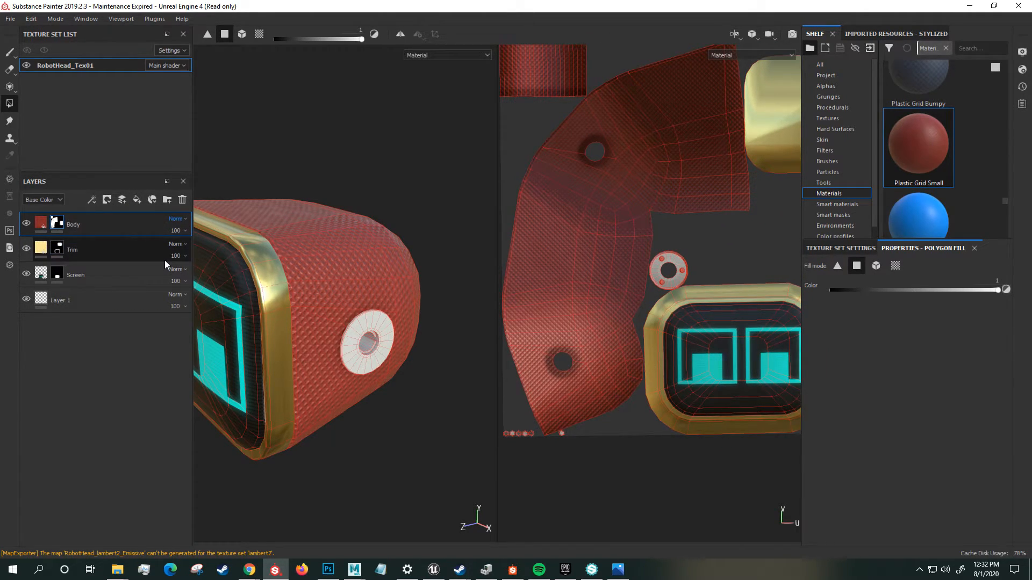
- Add a new fill layer above Body and give it a black mask
click(138, 200)
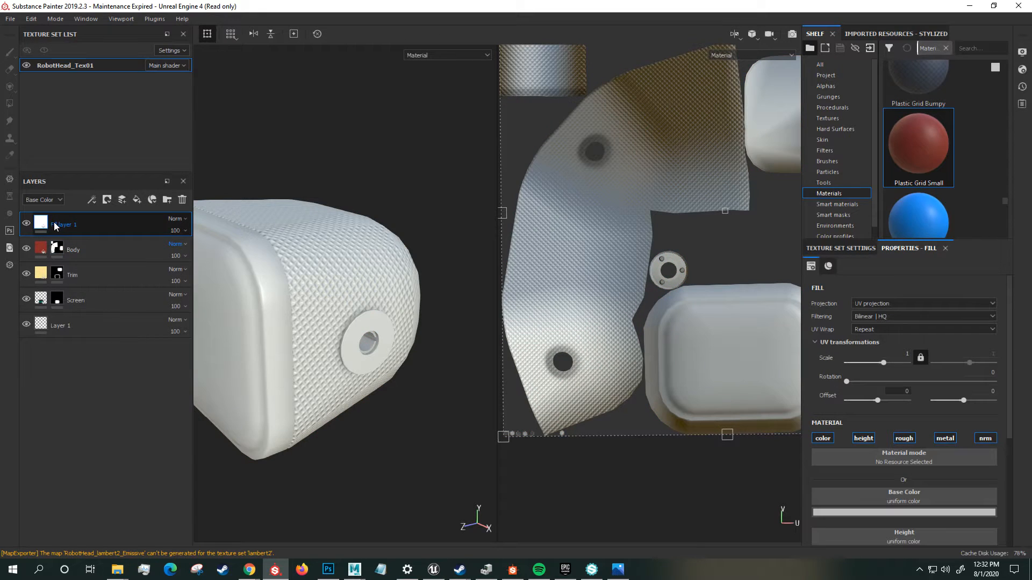
right_click(84, 224)
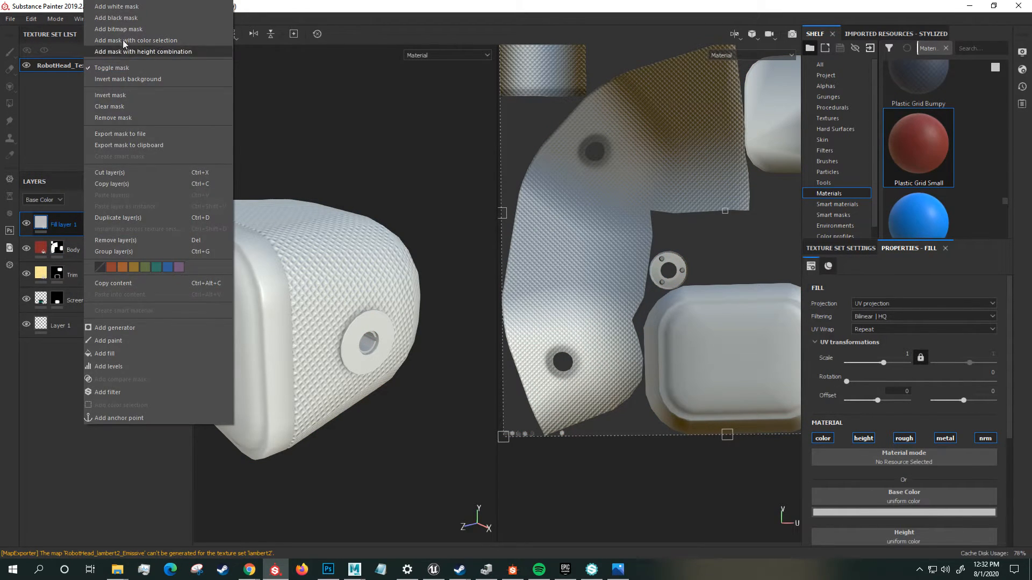
click(124, 20)
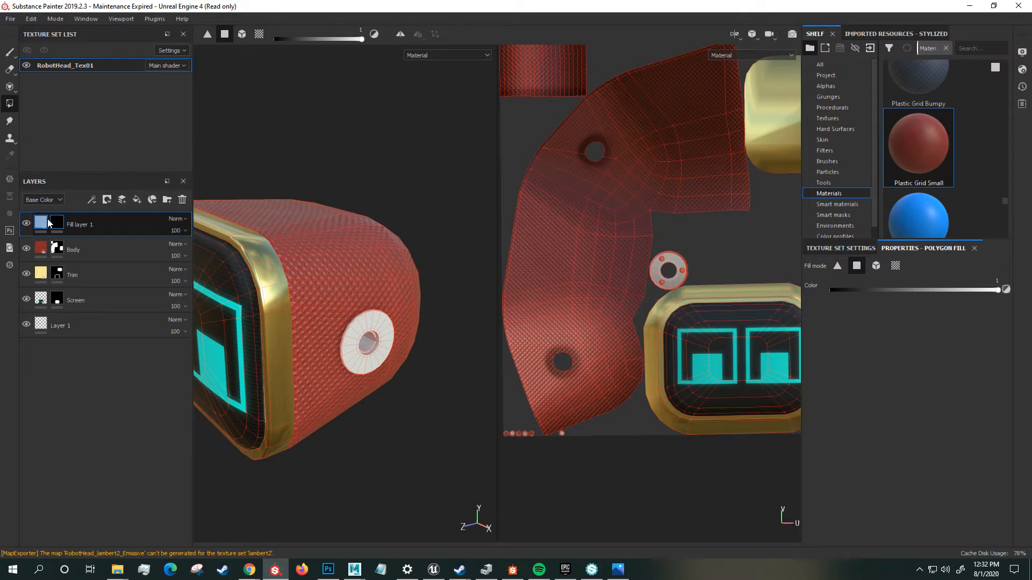
- Search the materials for nick and apply the Nickel Pure material to the new fill layer above Body
click(48, 222)
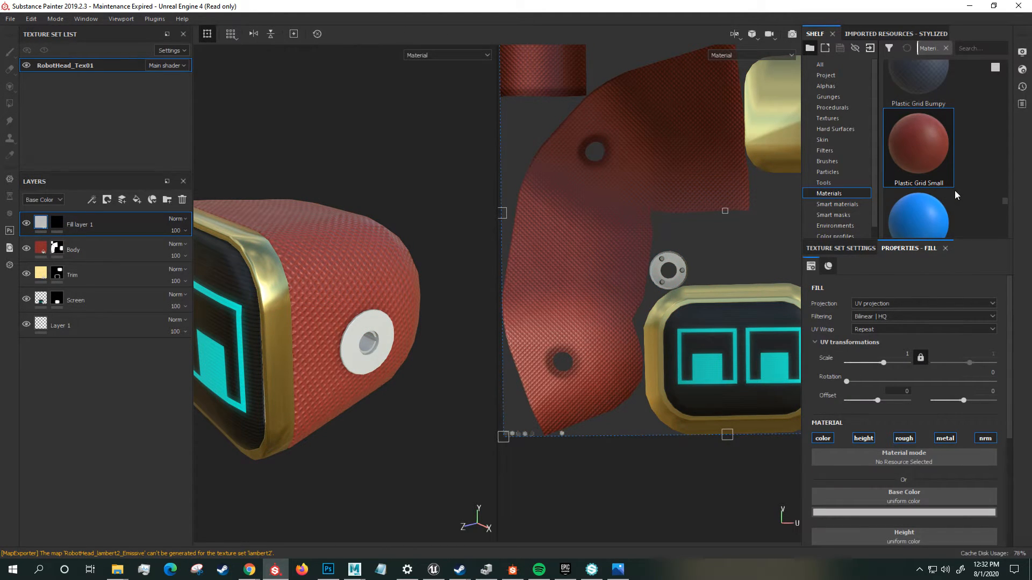
scroll(964, 176, down, 3)
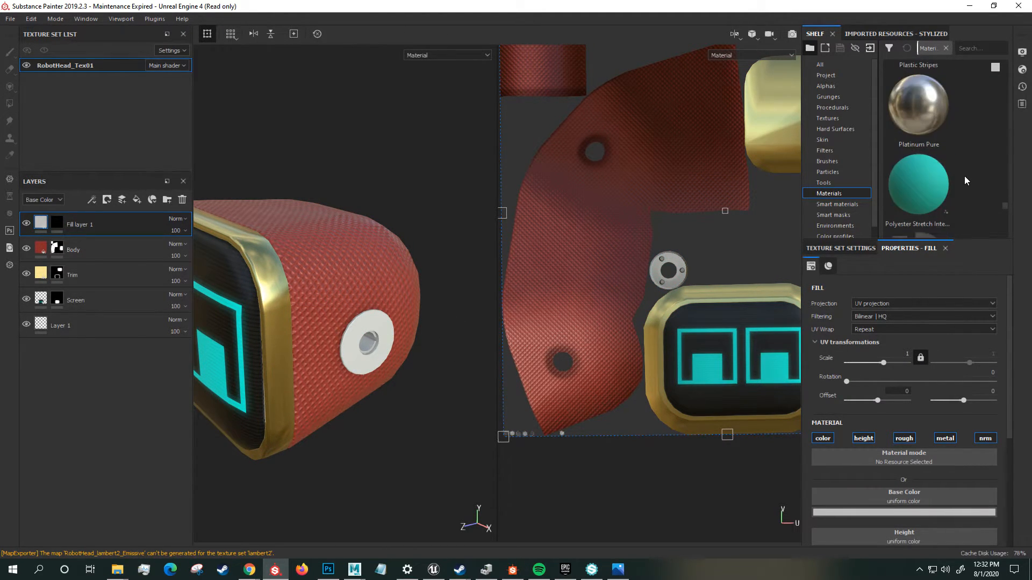
scroll(964, 175, down, 2)
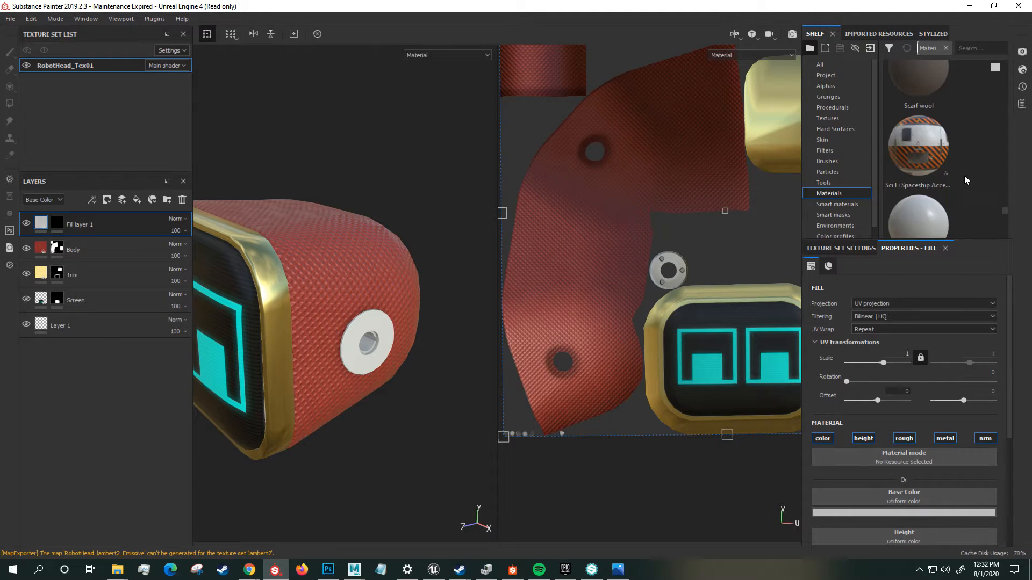
scroll(964, 176, up, 4)
scroll(964, 175, down, 2)
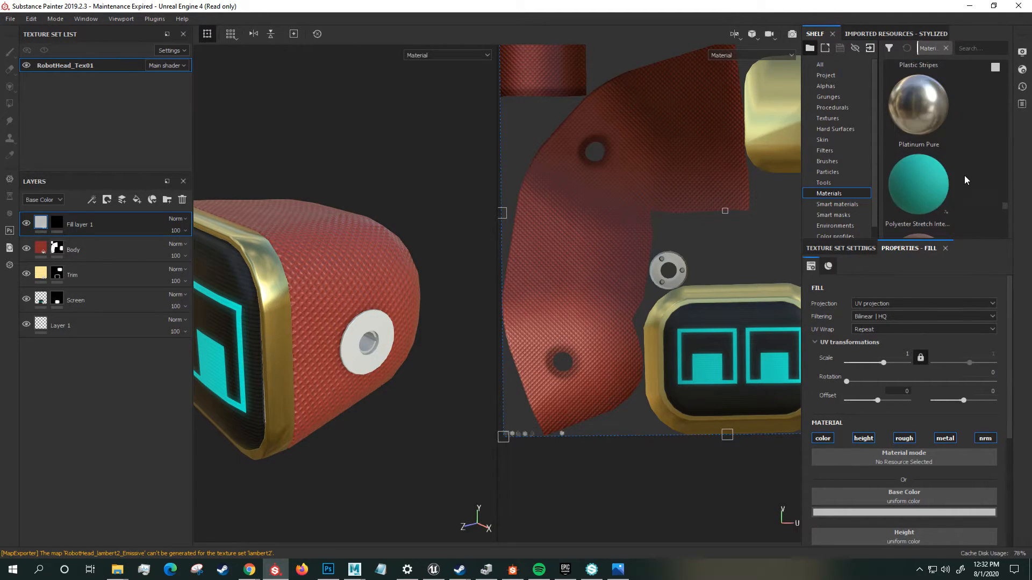
scroll(964, 175, down, 5)
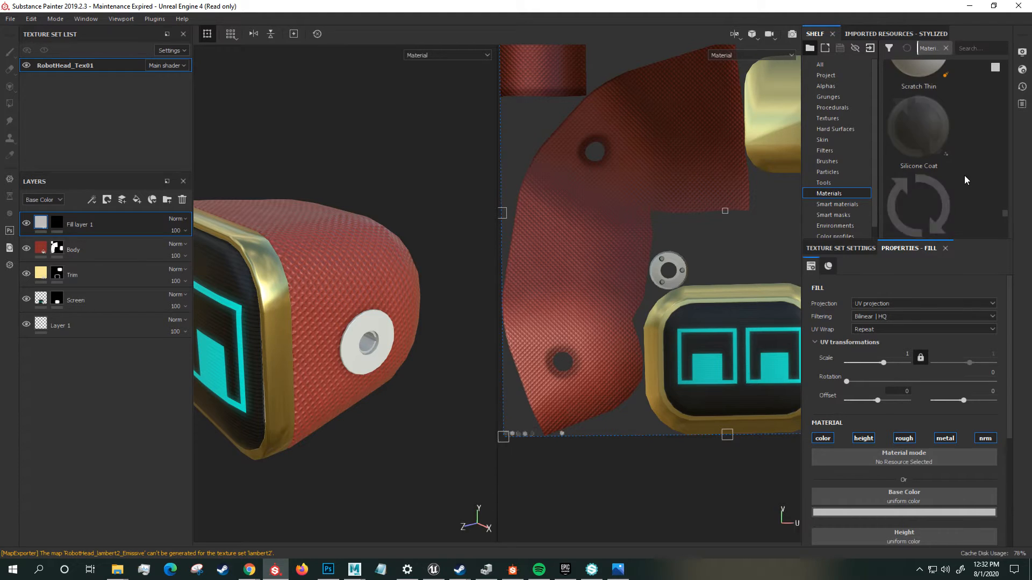
scroll(964, 175, up, 2)
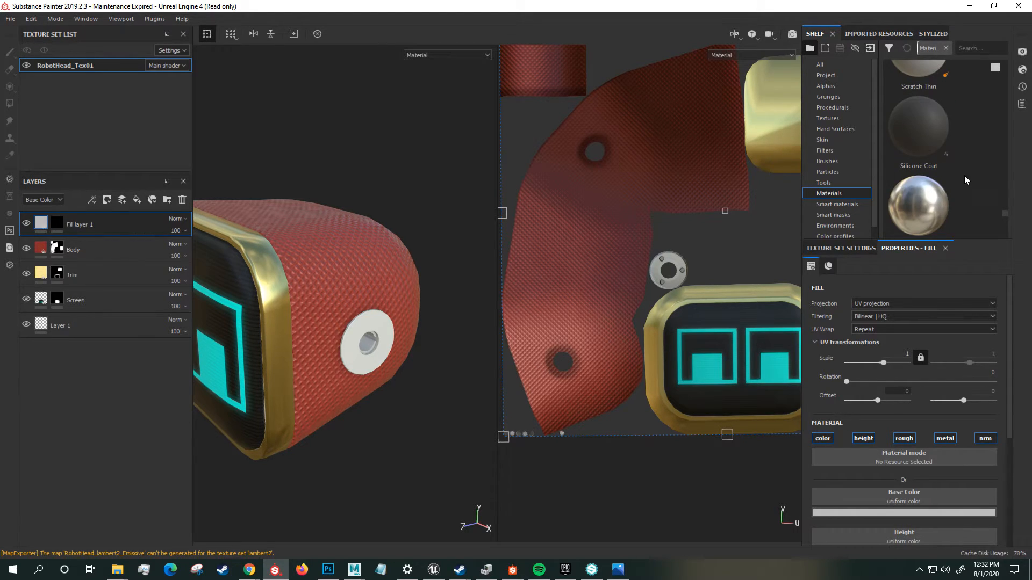
click(993, 47)
text(nick)
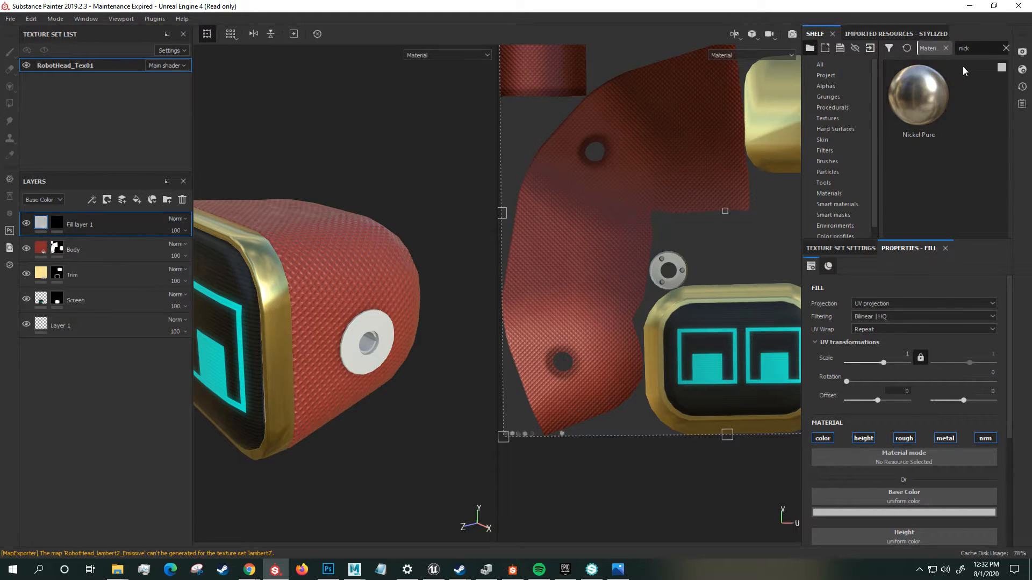
drag(923, 107, 833, 413)
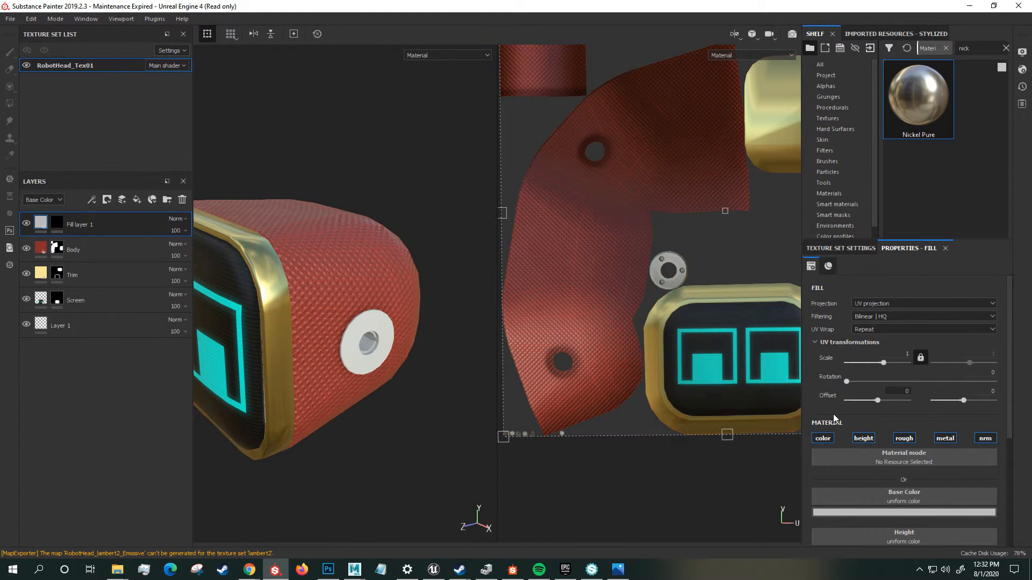
alt+drag(463, 412, 429, 401)
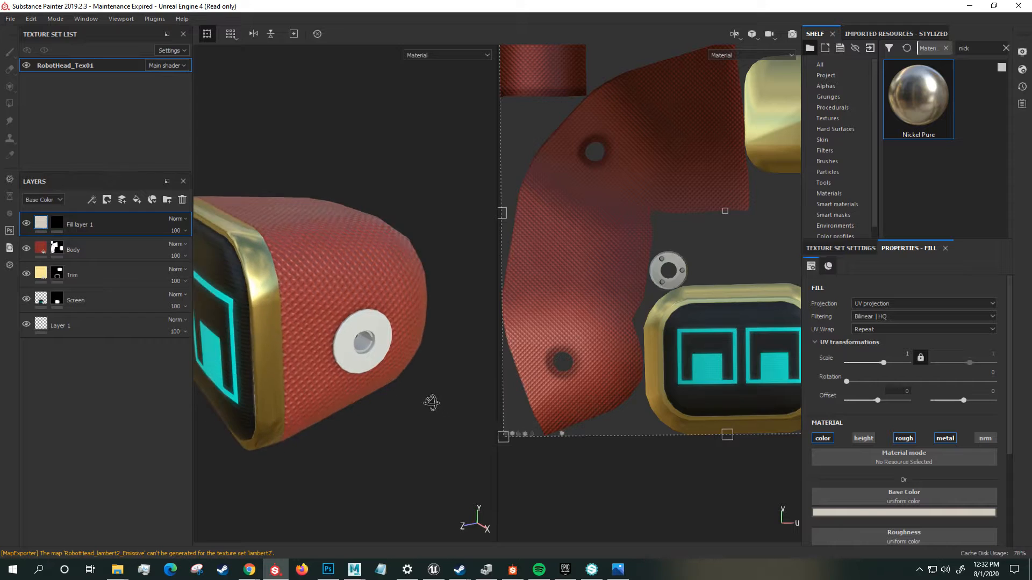
click(878, 462)
click(887, 443)
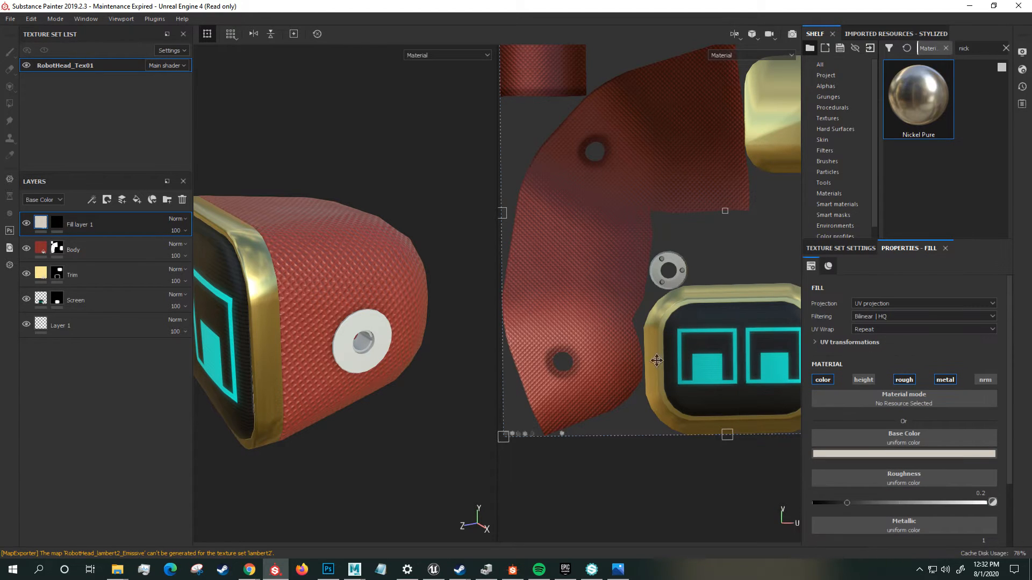
- Fill the ring-shaped UV island with the three small bolt recesses in the nickel layer's mask
key(4)
alt+drag(378, 385, 334, 350)
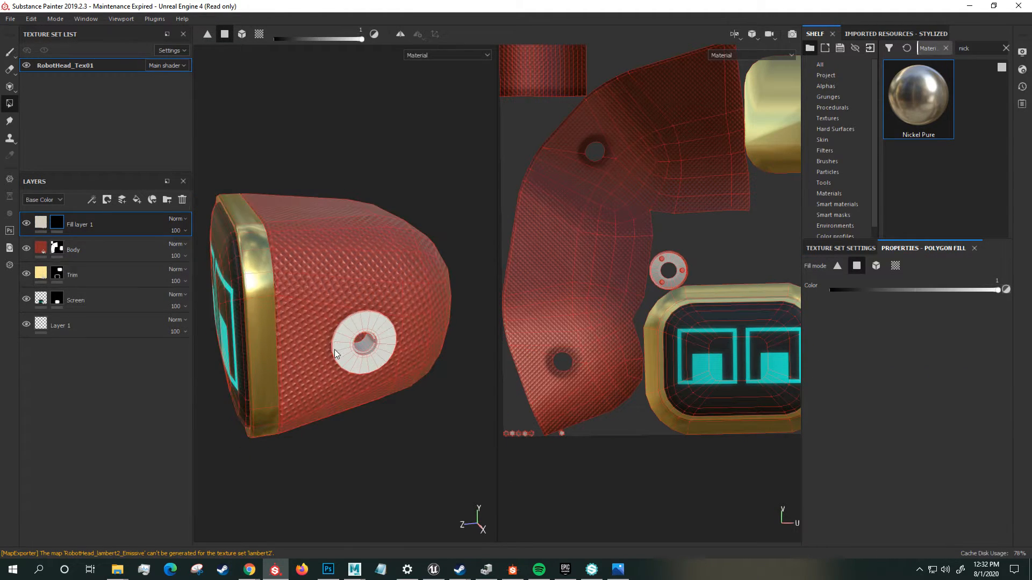
scroll(699, 317, up, 5)
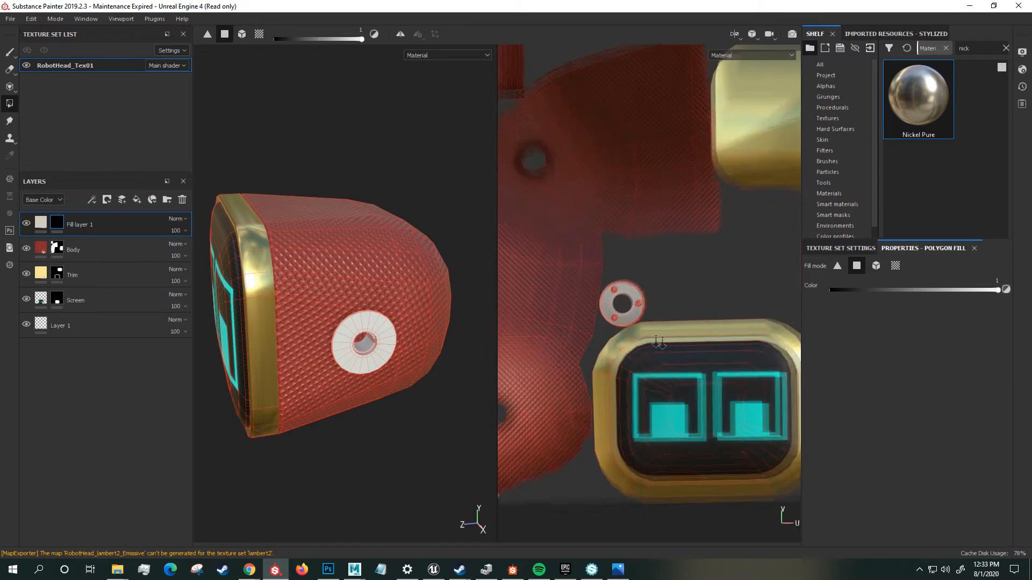
mouse_move(652, 302)
mouse_down()
mouse_move(623, 230)
mouse_move(695, 292)
mouse_move(684, 296)
mouse_up()
scroll(684, 297, up, 4)
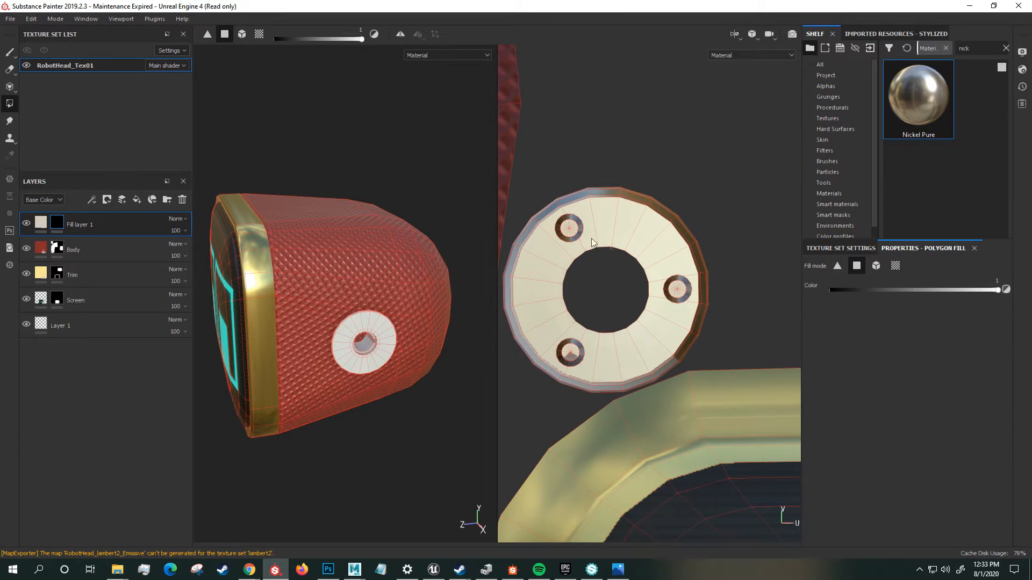
drag(507, 258, 518, 335)
mouse_move(504, 271)
mouse_down()
mouse_move(520, 324)
mouse_move(590, 364)
mouse_up()
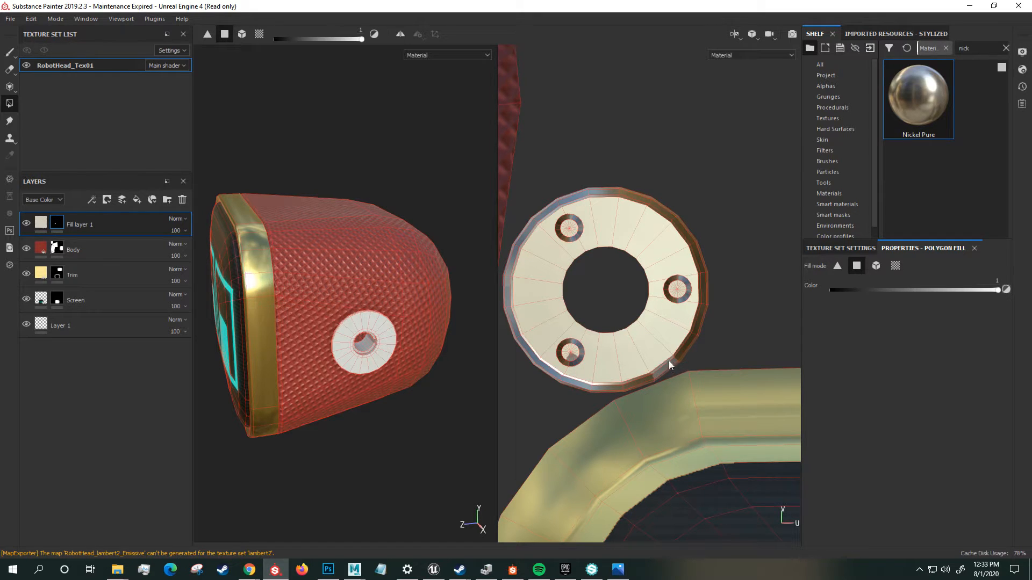
- Fill the remaining socket UV islands, including both flared cylinder shells, in the nickel layer's mask
scroll(741, 351, up, 5)
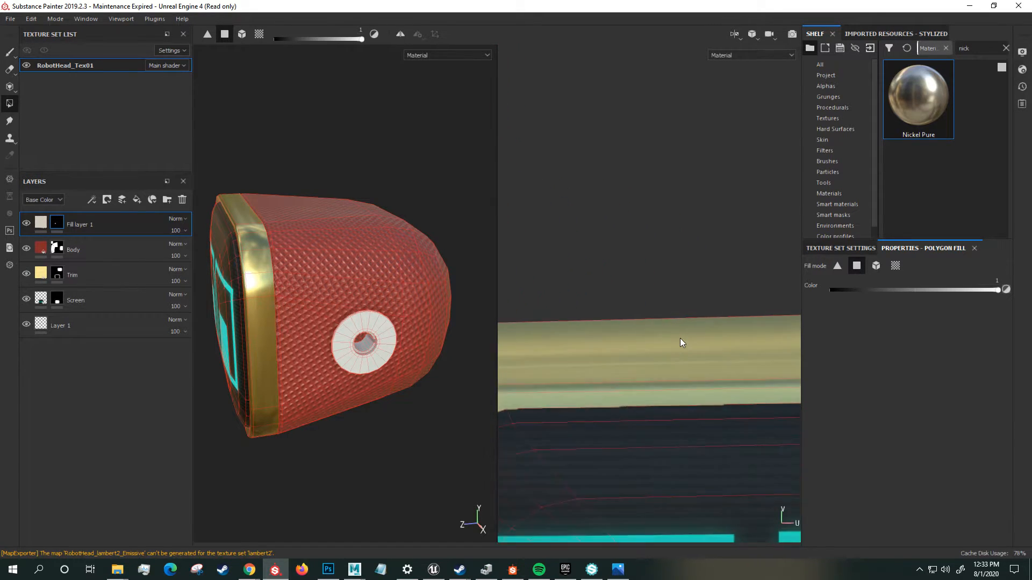
scroll(684, 340, down, 6)
scroll(597, 319, up, 2)
drag(598, 281, 583, 483)
alt+drag(398, 372, 346, 355)
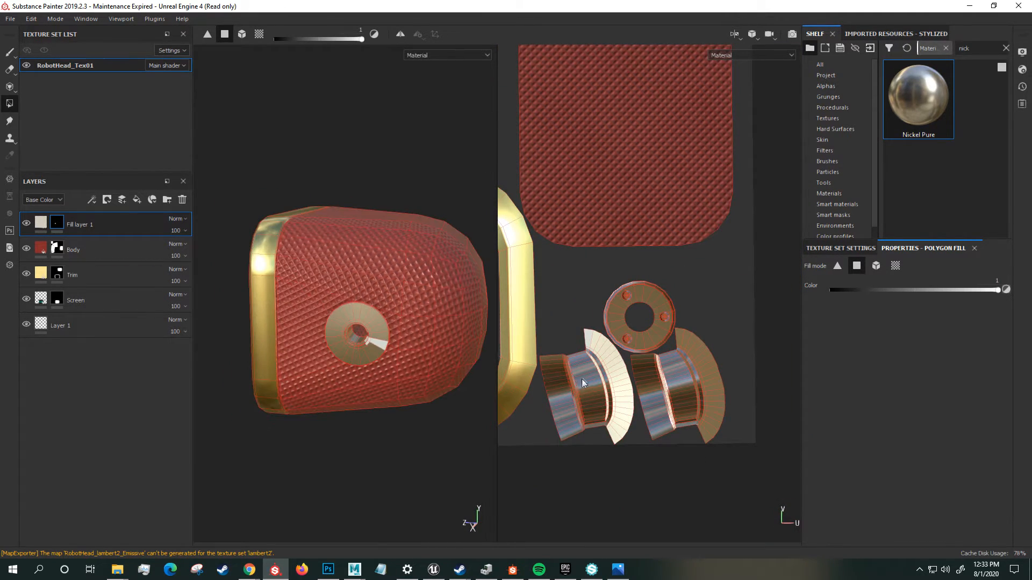
drag(560, 271, 728, 472)
- Inspect the nickel socket on the side of the head and the small hexagonal islands along the UV border
alt+drag(440, 349, 414, 351)
alt+middle_drag(600, 403, 792, 379)
alt+middle_drag(634, 362, 644, 301)
alt+right_drag(623, 351, 613, 361)
alt+right_drag(686, 380, 693, 556)
alt+right_drag(588, 369, 599, 424)
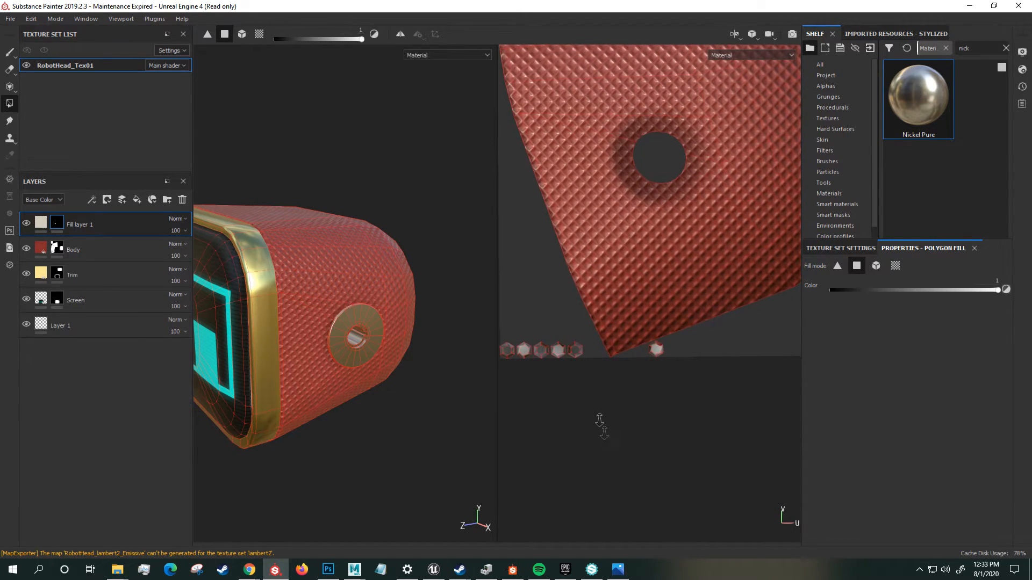
alt+drag(438, 317, 402, 345)
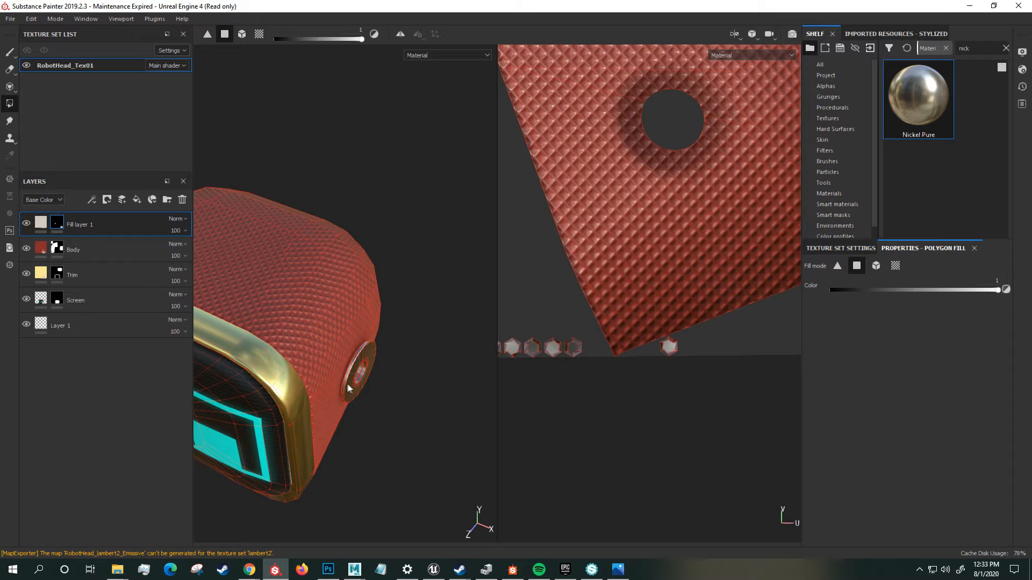
alt+drag(400, 357, 379, 330)
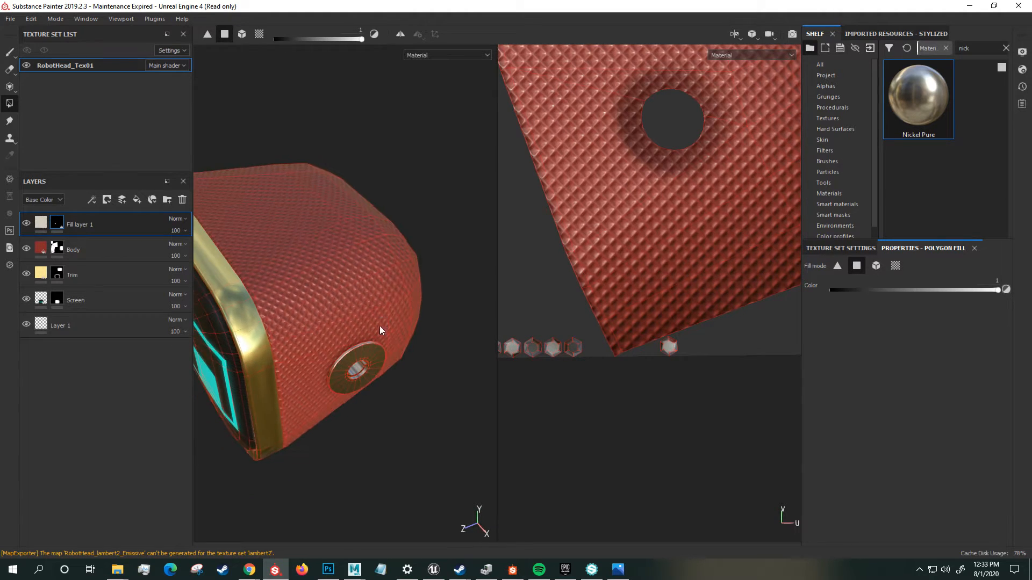
alt+drag(379, 375, 392, 390)
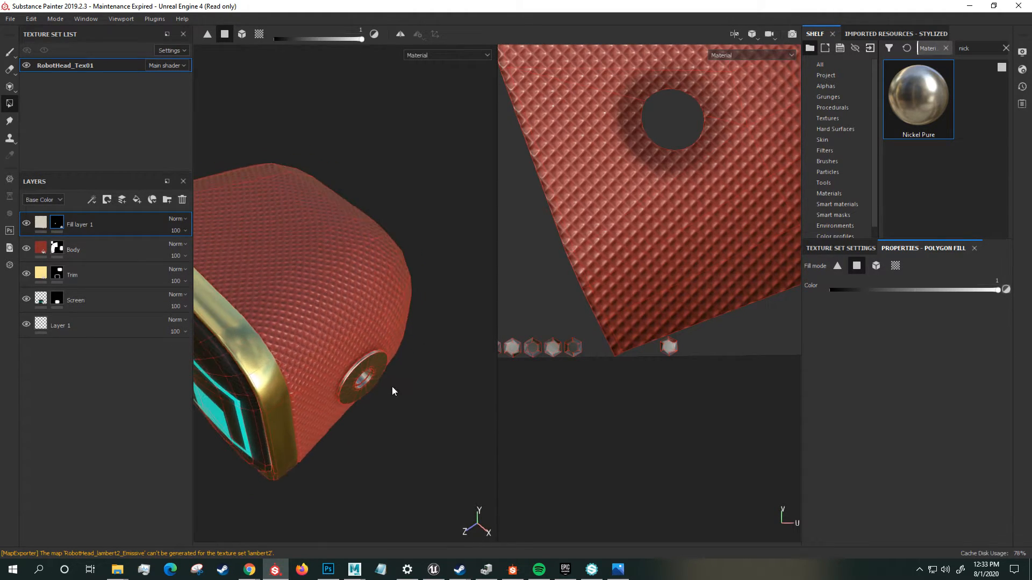
alt+middle_drag(557, 386, 656, 382)
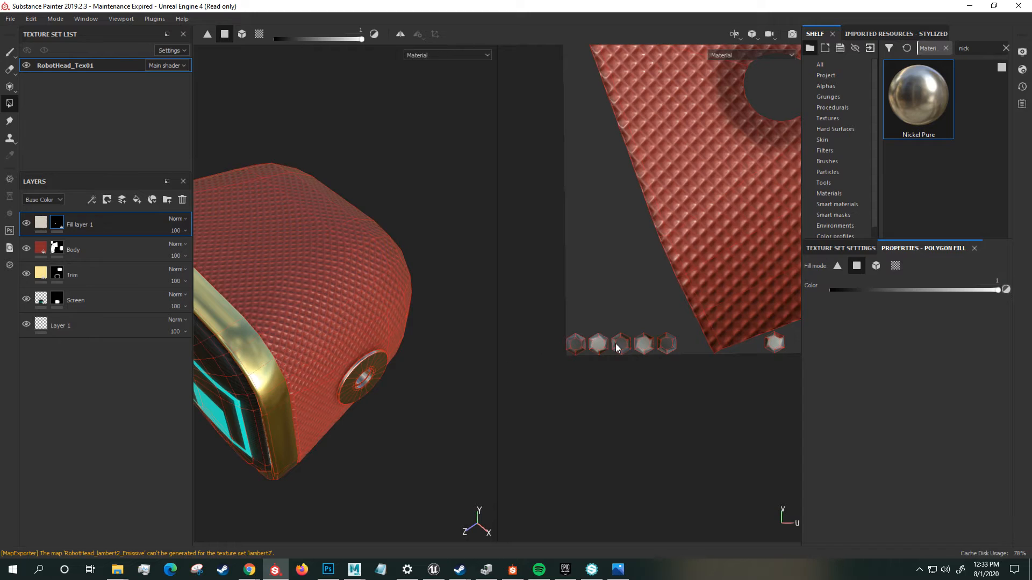
- Rename the nickel fill layer as Socket
double_click(79, 224)
text(Socket)
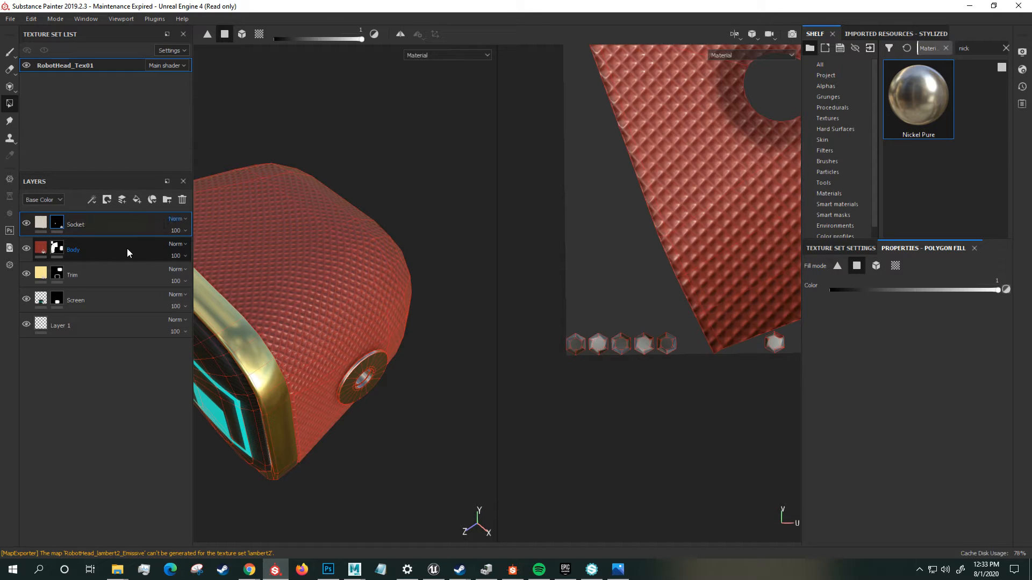
key(Return)
- Add a new fill layer above Socket and give it a black mask
click(137, 199)
right_click(81, 227)
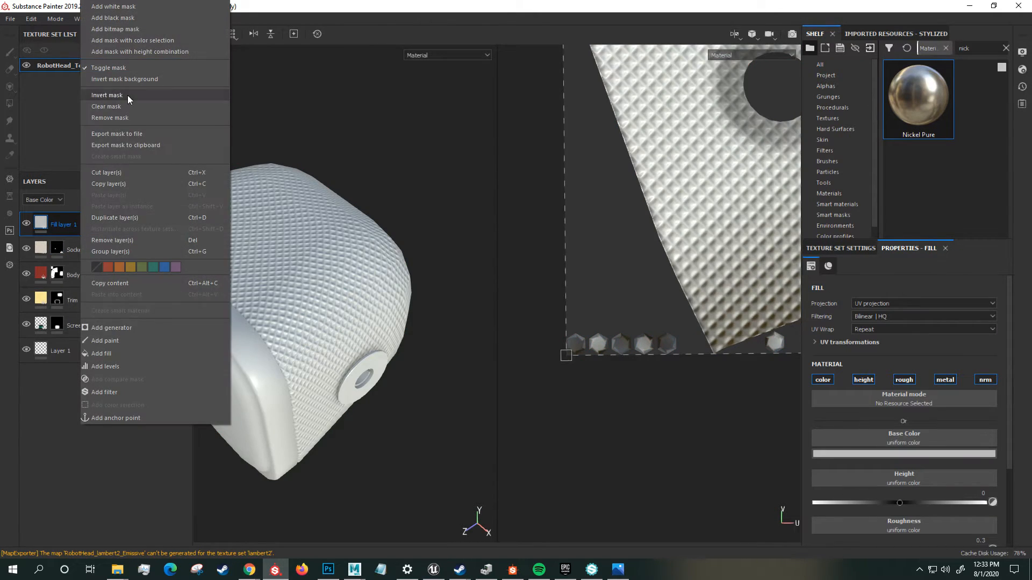
click(128, 21)
- Clear the nick filter from the material picker and apply the black Artificial Leather material to the new fill layer
click(41, 223)
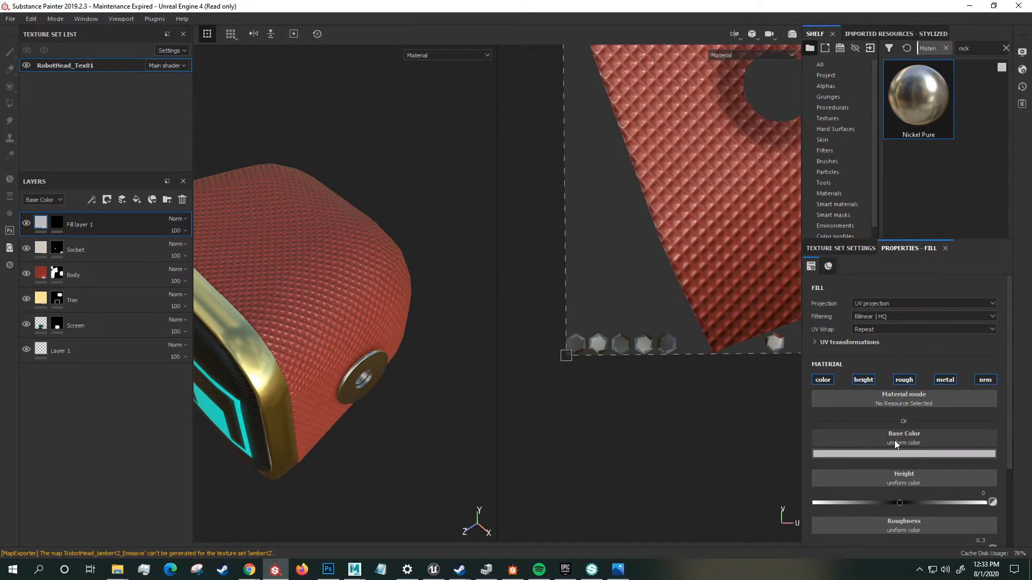
click(908, 400)
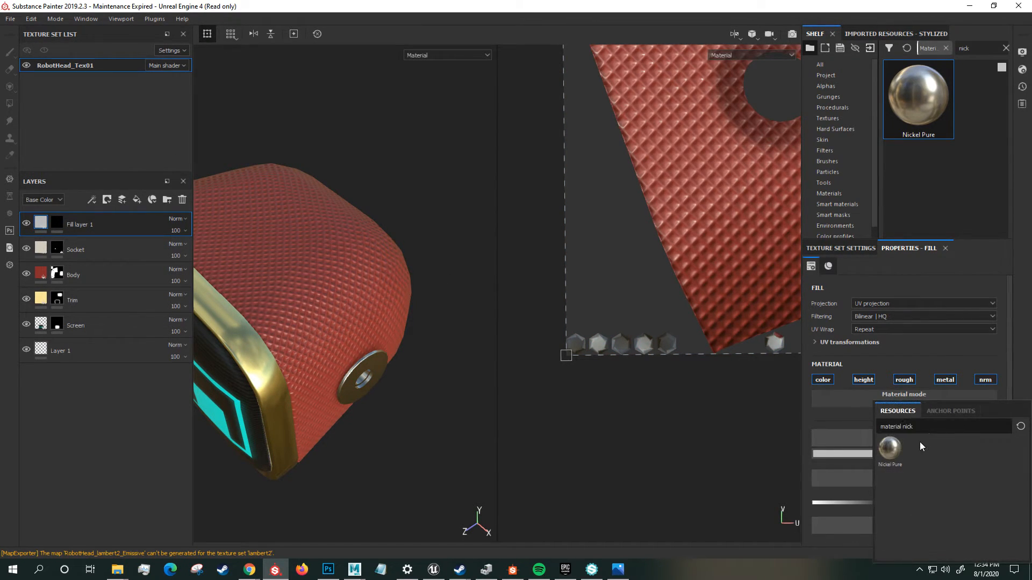
key(BackSpace)
key(BackSpace)
key(BackSpace)
key(BackSpace)
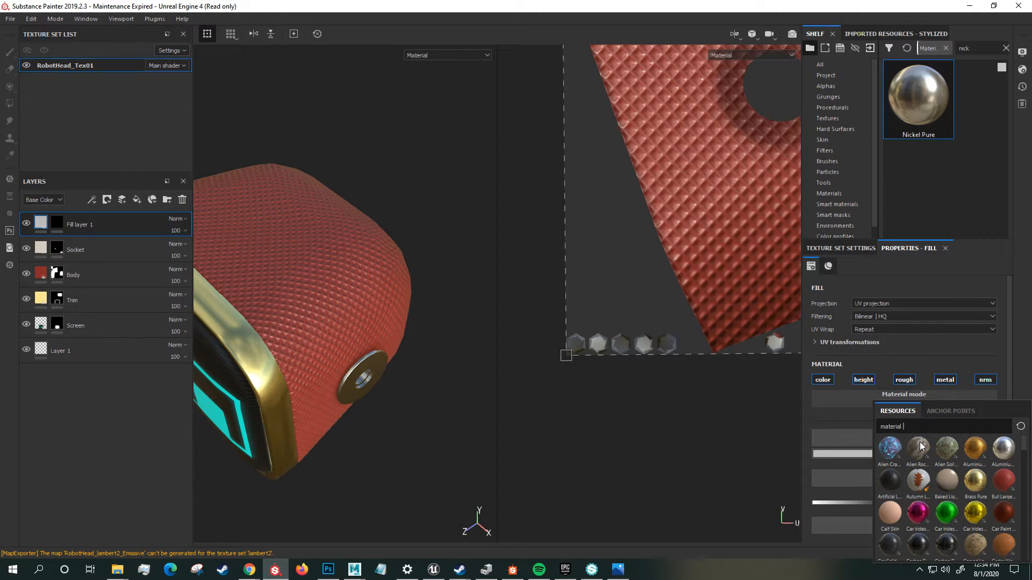
click(896, 485)
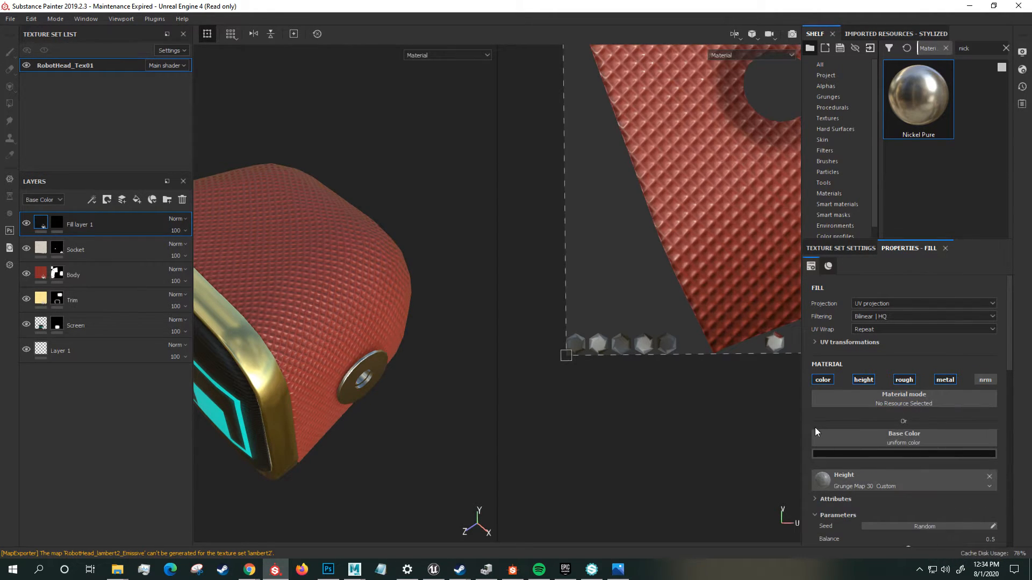
- Fill all six small hexagonal UV islands in the black material layer's mask
click(57, 221)
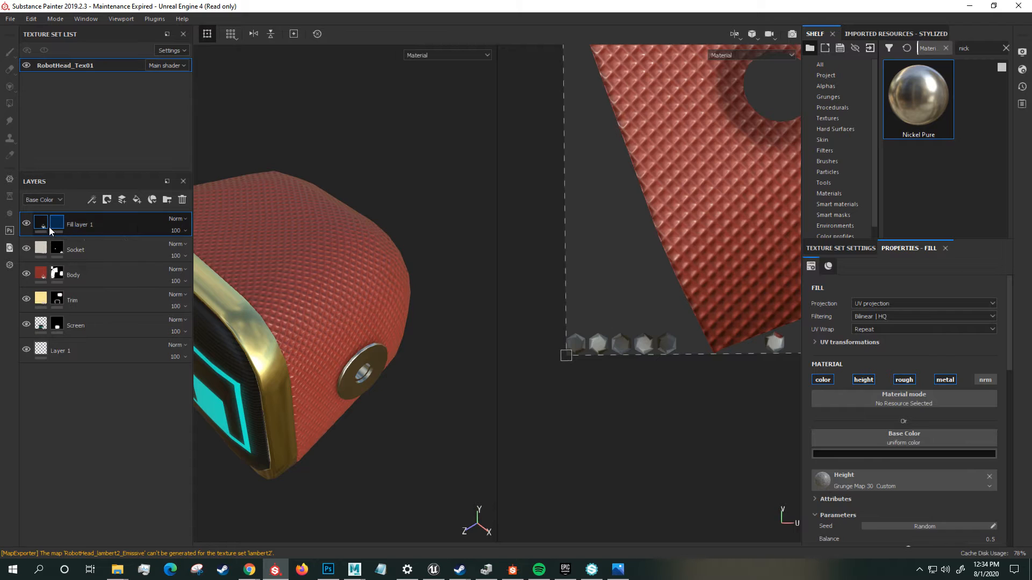
key(4)
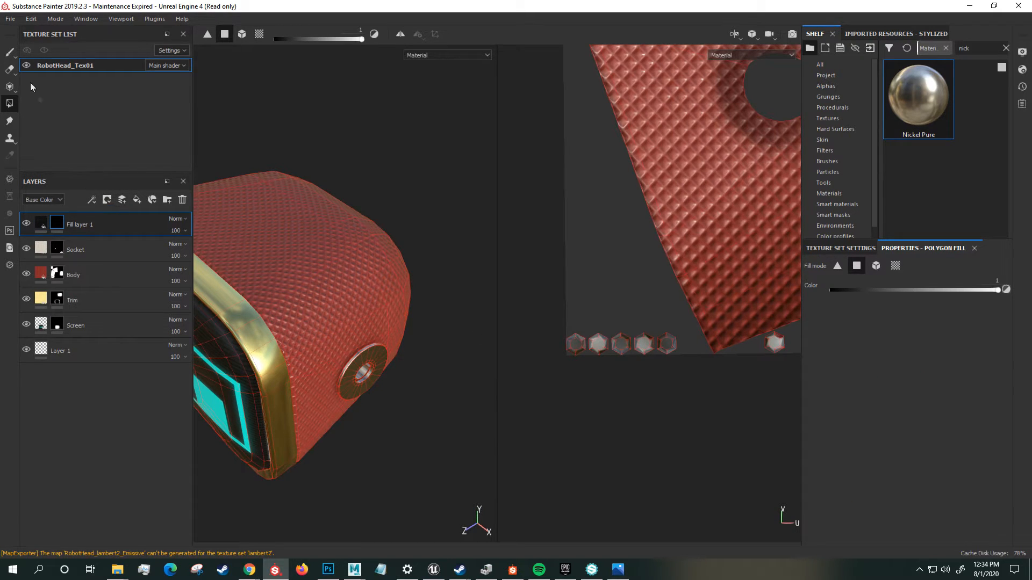
drag(549, 330, 675, 369)
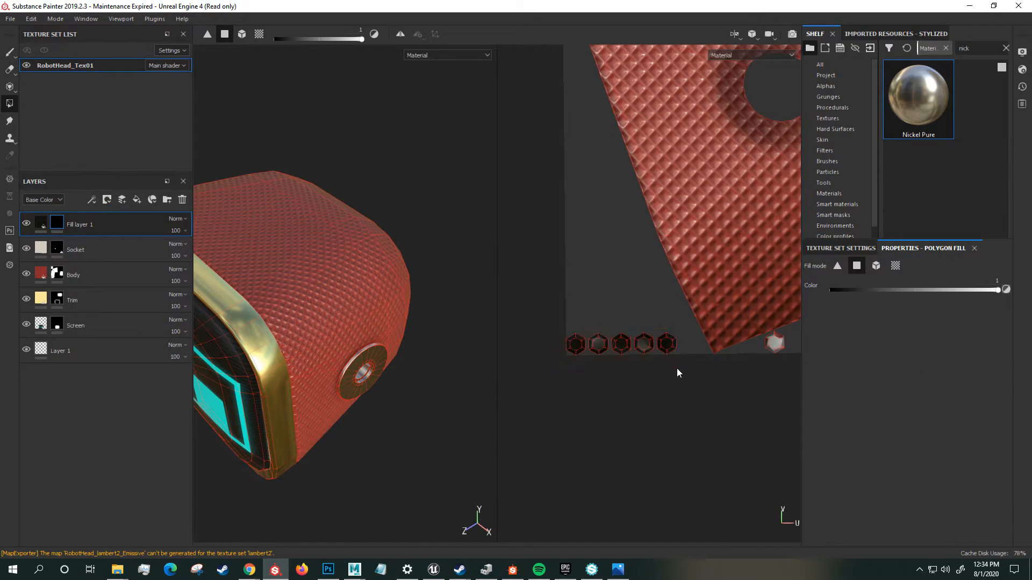
middle_drag(675, 368, 604, 385)
scroll(697, 384, down, 2)
scroll(693, 379, up, 2)
click(626, 309)
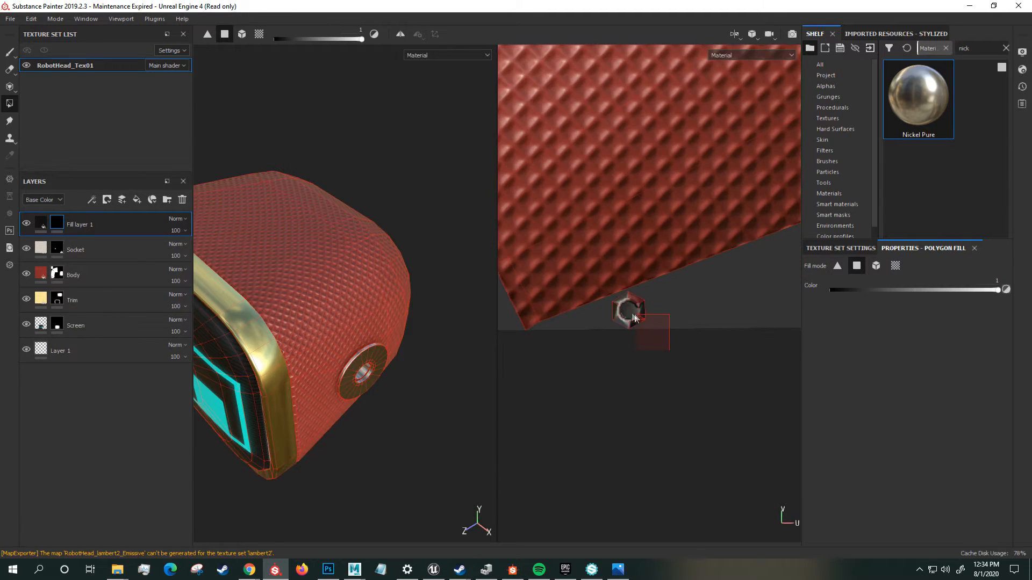
- Switch to the Paint tool to hide the wireframe and inspect the socket and the screen from several angles
mouse_move(357, 365)
alt+mouse_down()
mouse_move(324, 383)
mouse_move(376, 373)
alt+mouse_up()
scroll(375, 373, up, 3)
click(9, 52)
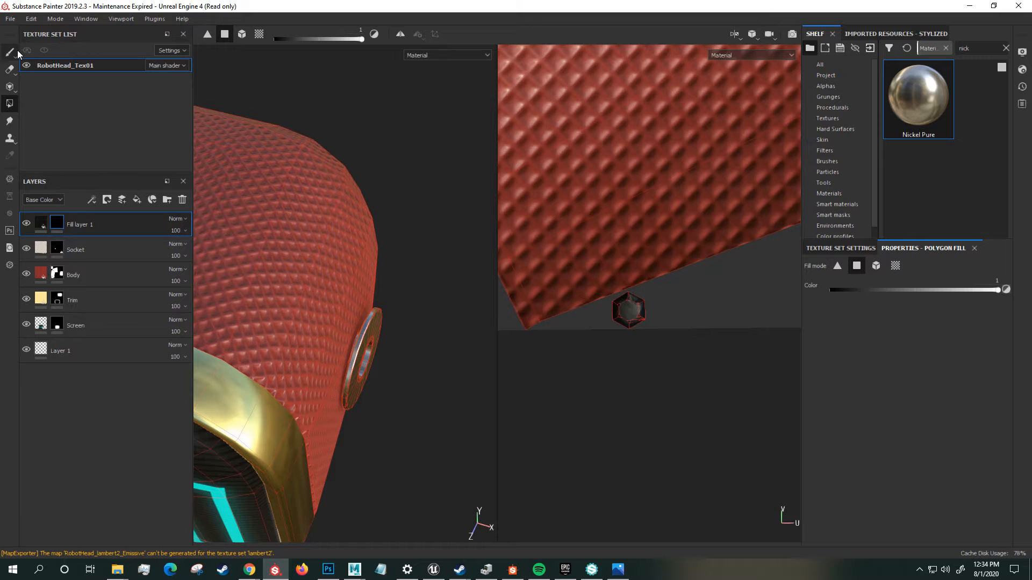
alt+drag(327, 301, 421, 339)
mouse_move(417, 334)
alt+right_down()
mouse_move(408, 339)
mouse_move(564, 457)
alt+right_up()
mouse_move(454, 376)
alt+mouse_down()
mouse_move(289, 261)
mouse_move(306, 296)
alt+mouse_up()
alt+right_drag(362, 331, 265, 105)
alt+middle_drag(281, 212, 361, 249)
alt+drag(362, 249, 364, 207)
alt+middle_drag(364, 208, 389, 225)
- Lower the Screen fill layer's roughness to 0.071 for a glossier surface
click(97, 326)
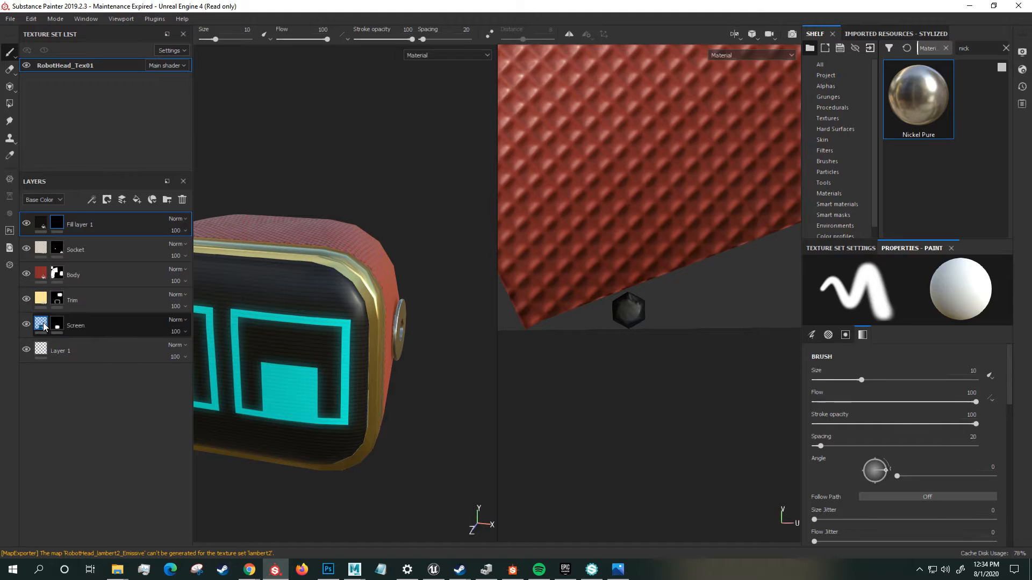
scroll(871, 495, down, 1)
drag(866, 502, 834, 511)
alt+drag(343, 389, 379, 337)
drag(835, 504, 826, 505)
alt+drag(360, 343, 337, 375)
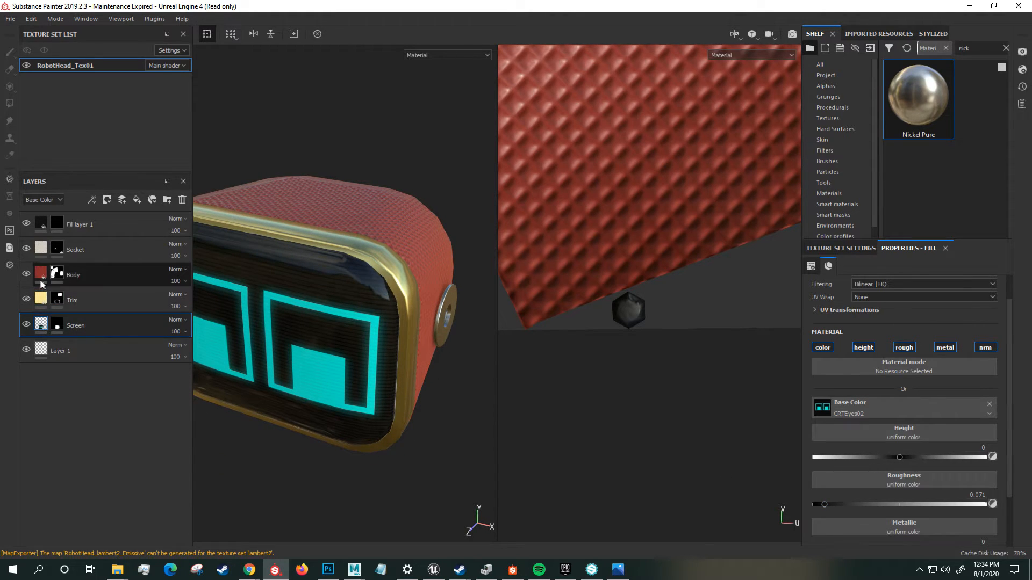
alt+drag(376, 301, 315, 299)
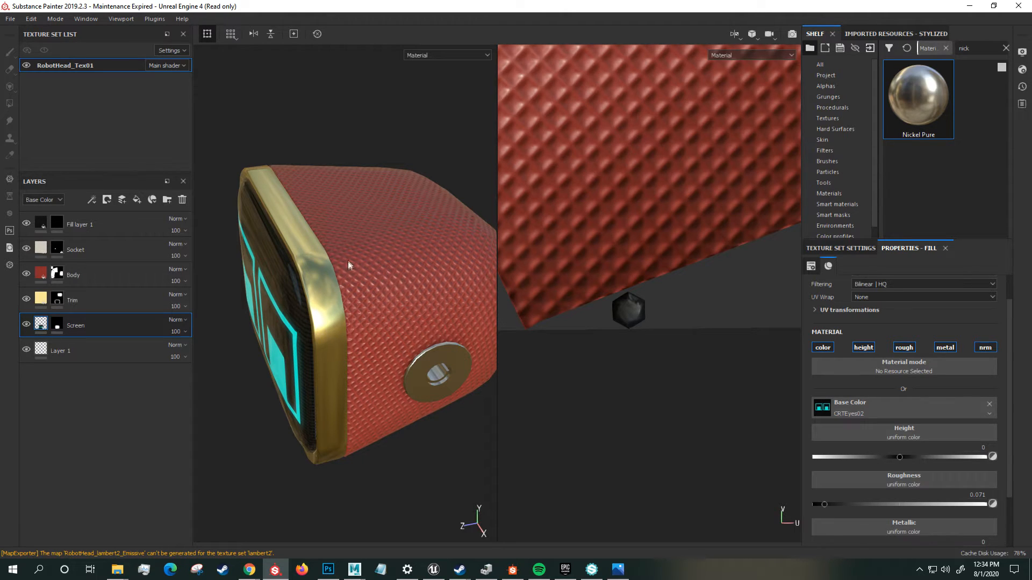
- Raise the Body layer's metallic parameter to 0.59 and check the red surface from several angles
mouse_move(388, 302)
alt+mouse_down()
mouse_move(383, 241)
mouse_move(398, 286)
alt+mouse_up()
click(90, 279)
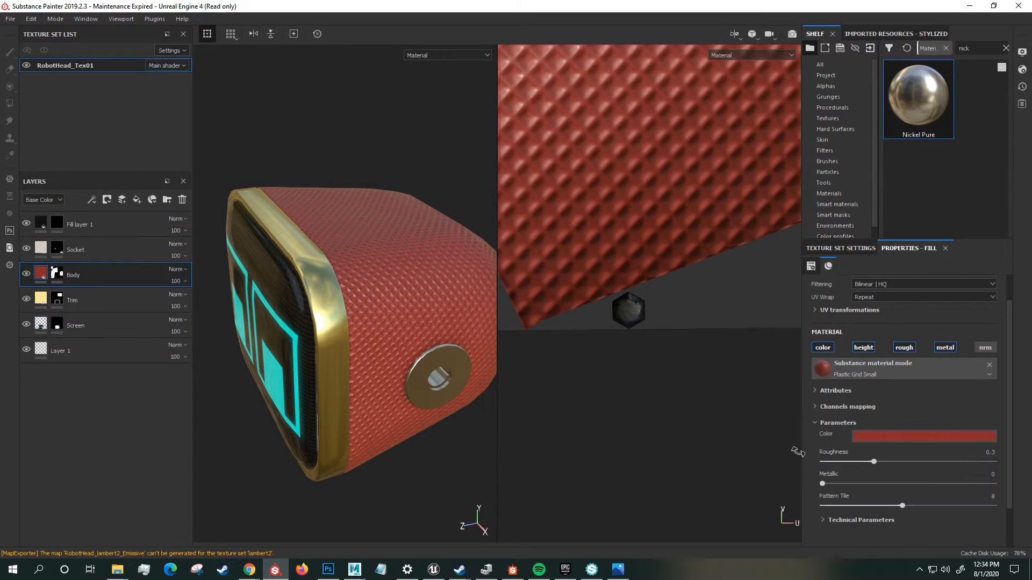
drag(857, 485, 901, 506)
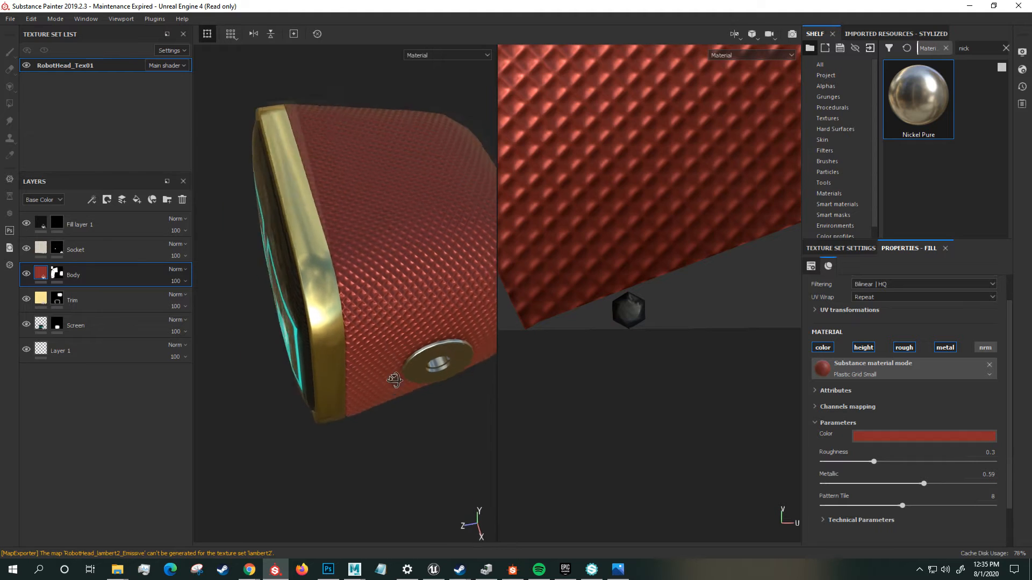
alt+drag(344, 279, 355, 227)
alt+right_drag(398, 291, 326, 262)
alt+drag(318, 274, 347, 300)
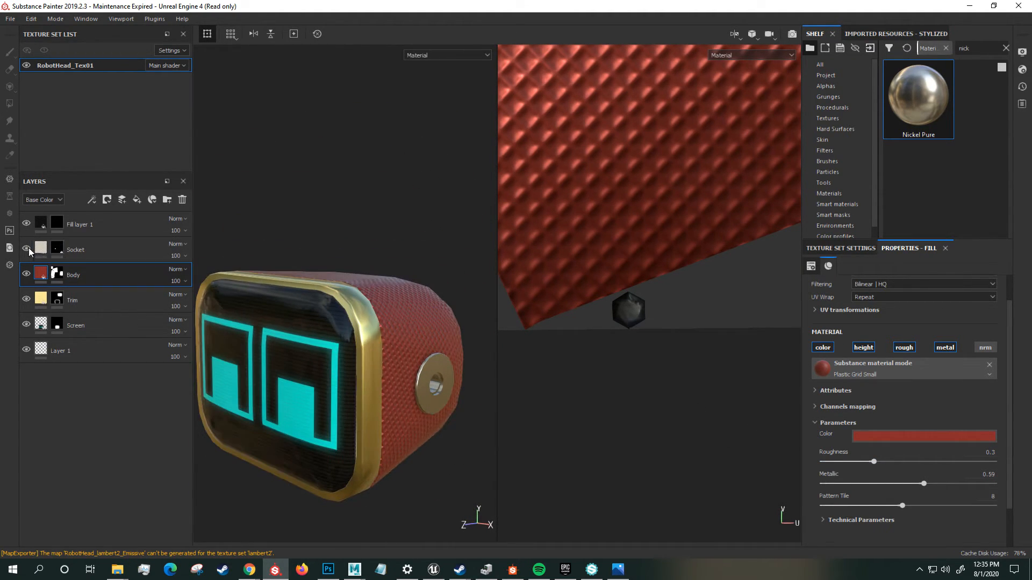
- Set the Socket layer's roughness to 0.0957 and check the metal disc from several angles
click(40, 251)
drag(855, 472, 872, 485)
alt+drag(406, 350, 516, 402)
drag(849, 473, 820, 480)
alt+drag(448, 353, 349, 303)
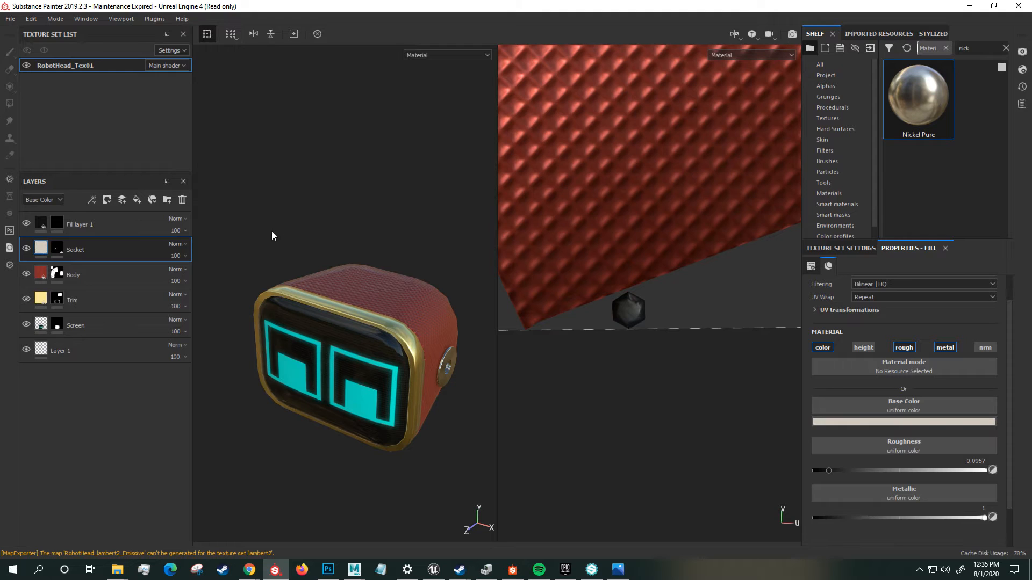
alt+drag(313, 219, 295, 235)
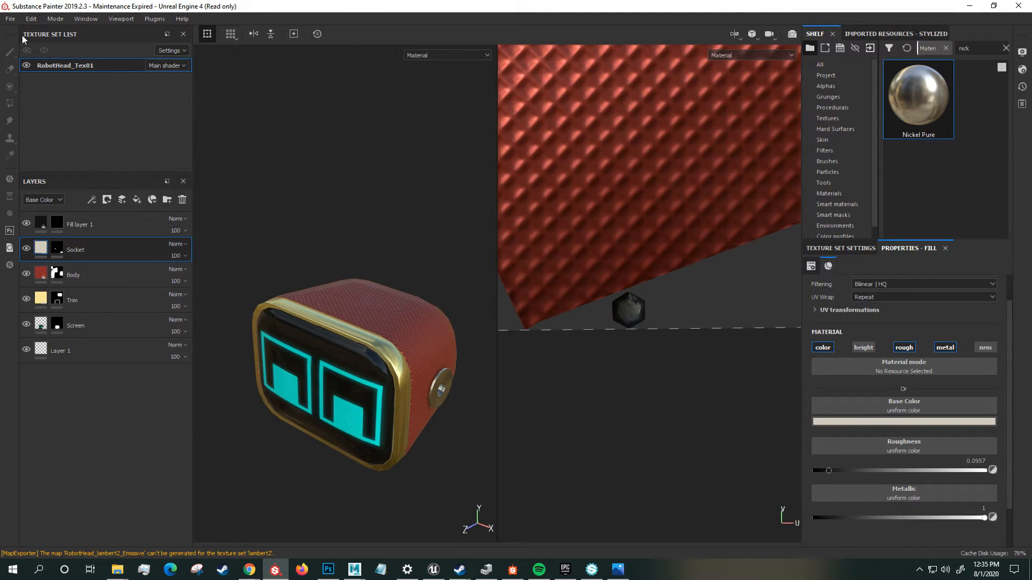
- Open the texture export and expand the RobotHead_Tex01 texture set to show its output maps
click(10, 19)
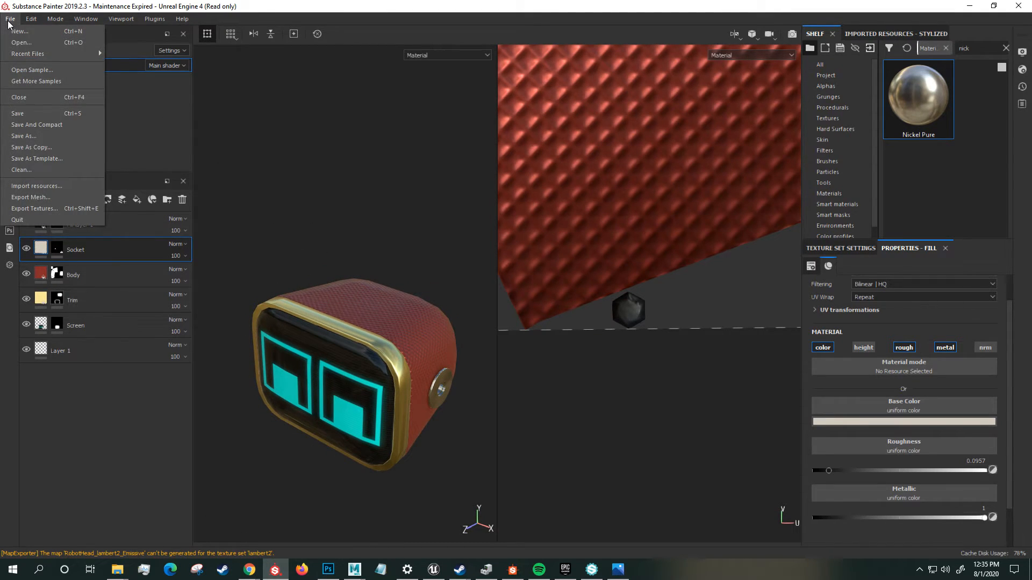
click(43, 209)
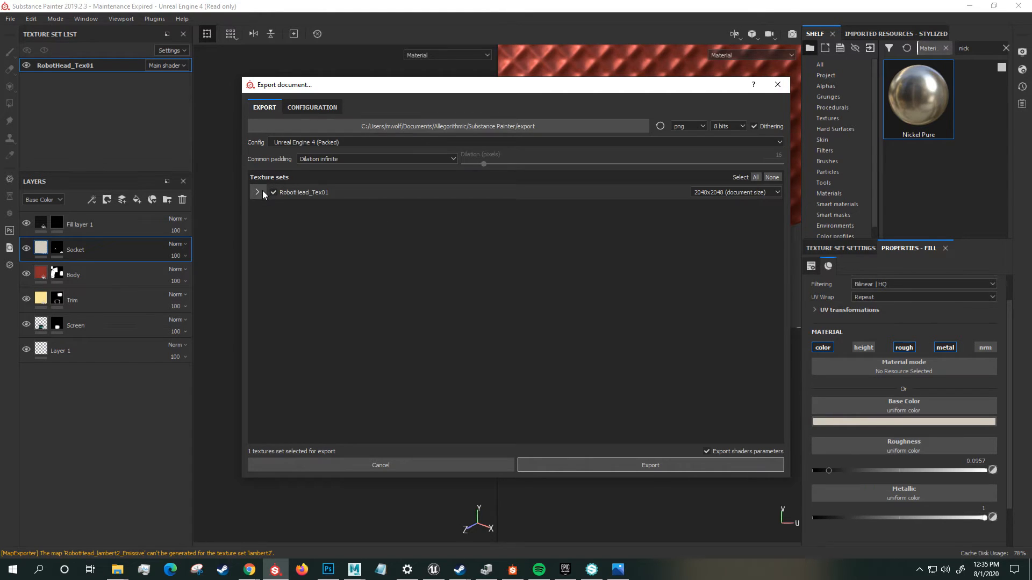
click(258, 192)
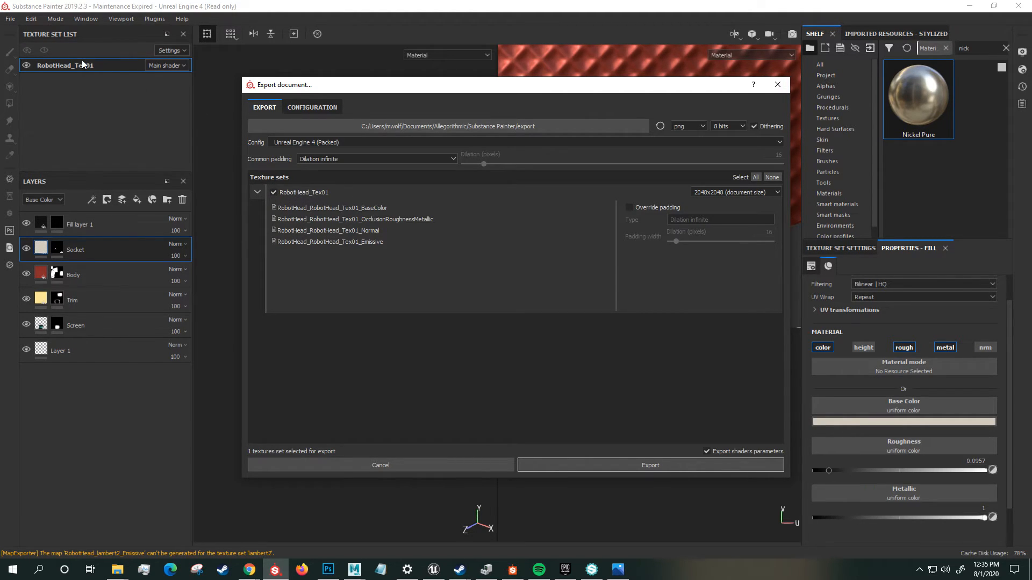
- Set the export folder to D:/IntergalacticGoobers/IntergalacticGoobers/Content/WolffAssets/Textures and export the RobotHead_Tex01 textures
click(634, 130)
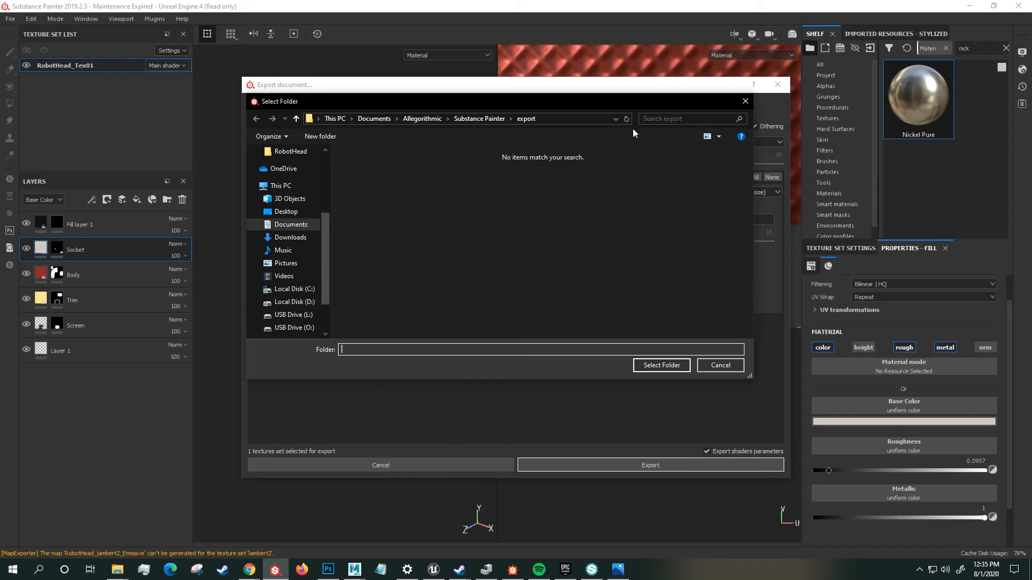
click(294, 302)
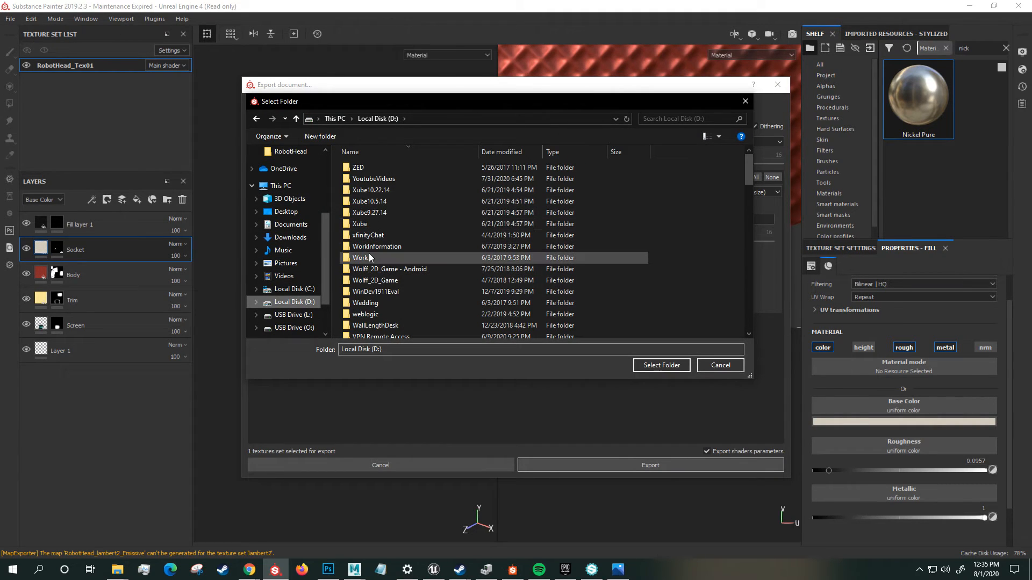
click(473, 258)
key(i)
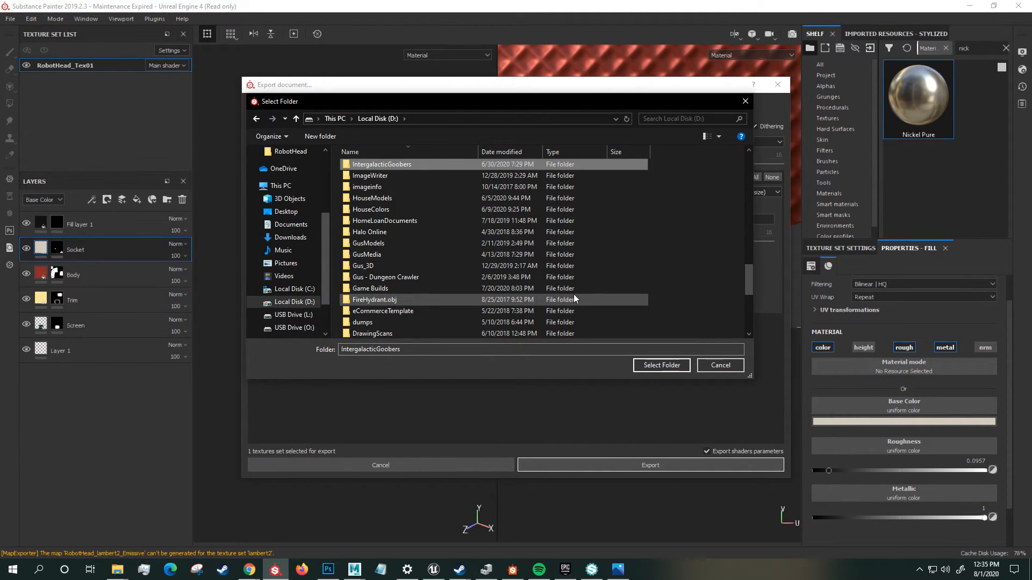
key(Return)
key(i)
key(Return)
key(Down)
key(Down)
key(Down)
key(Down)
key(Return)
key(Down)
key(Down)
key(Down)
key(Down)
key(Down)
key(Down)
key(Down)
key(Down)
key(Return)
key(g)
key(Down)
key(Down)
key(Down)
key(Down)
key(Down)
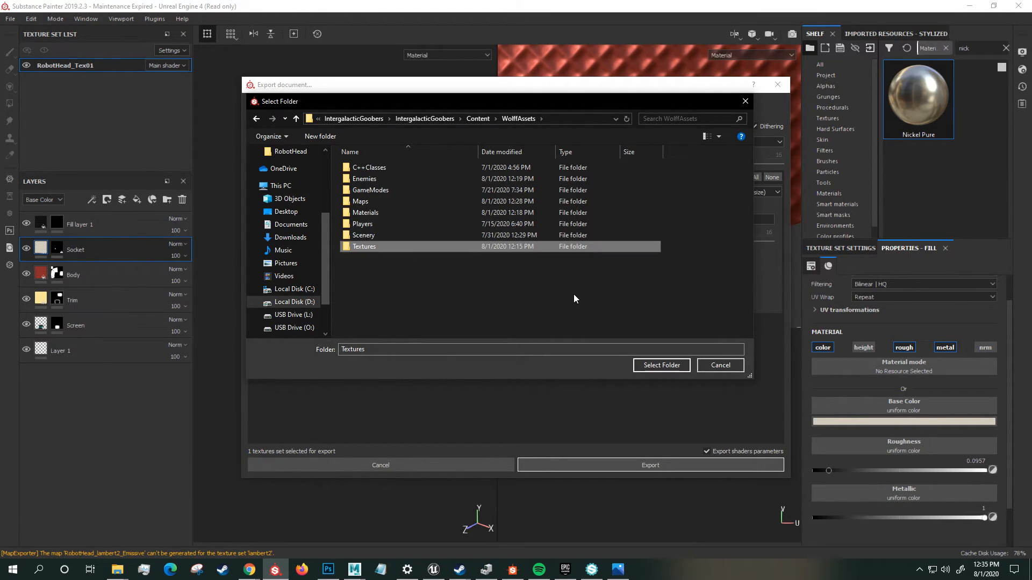
key(Return)
click(640, 366)
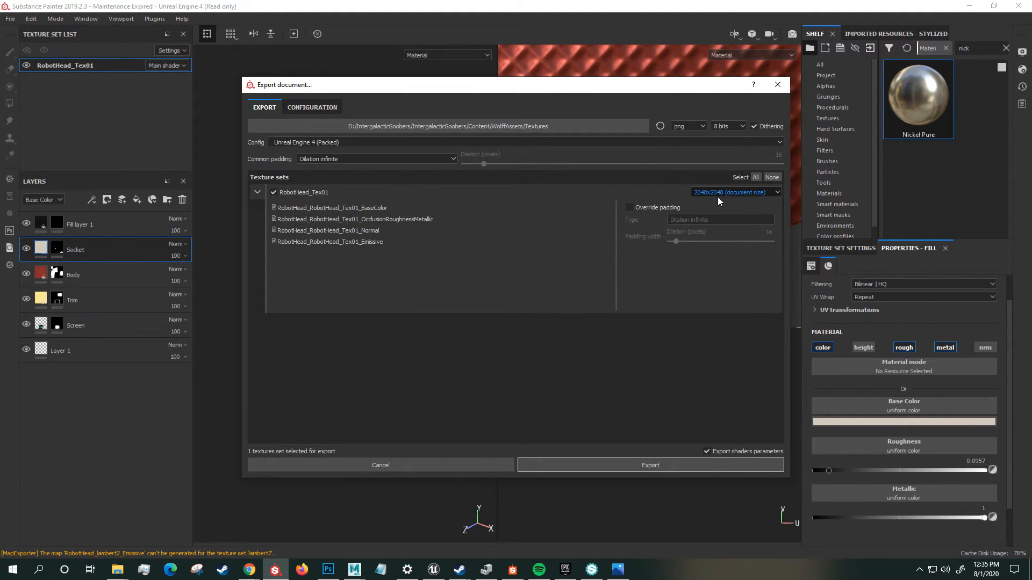
click(657, 468)
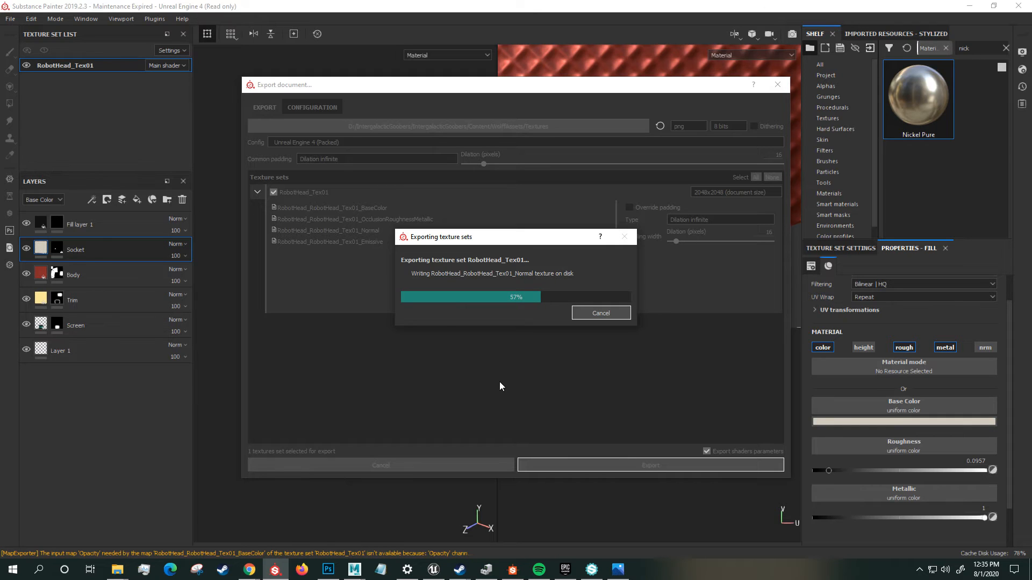
key(Return)
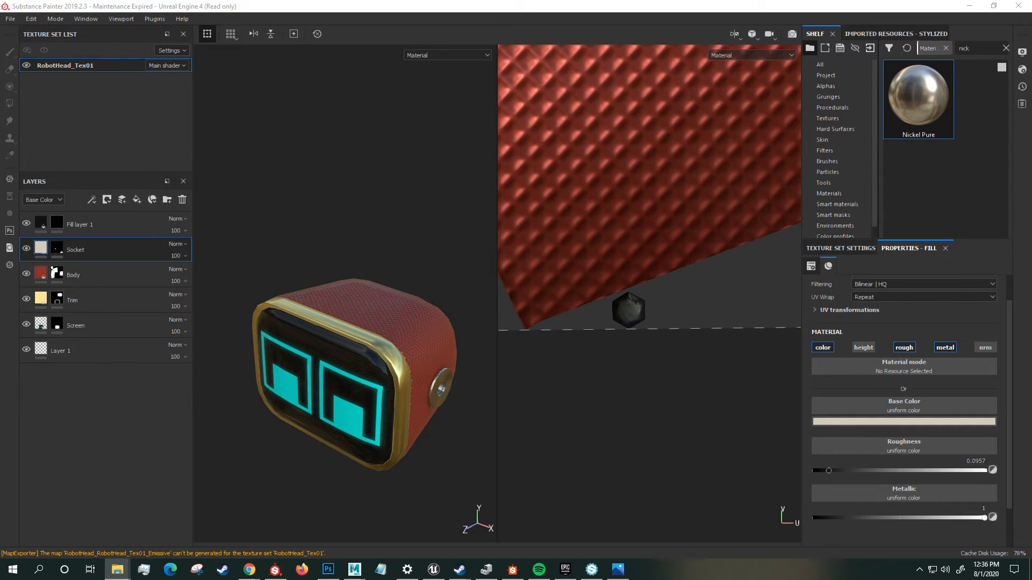
- Switch to Unreal Editor, import the changed source files and accept the normal texture as a normal map
click(434, 569)
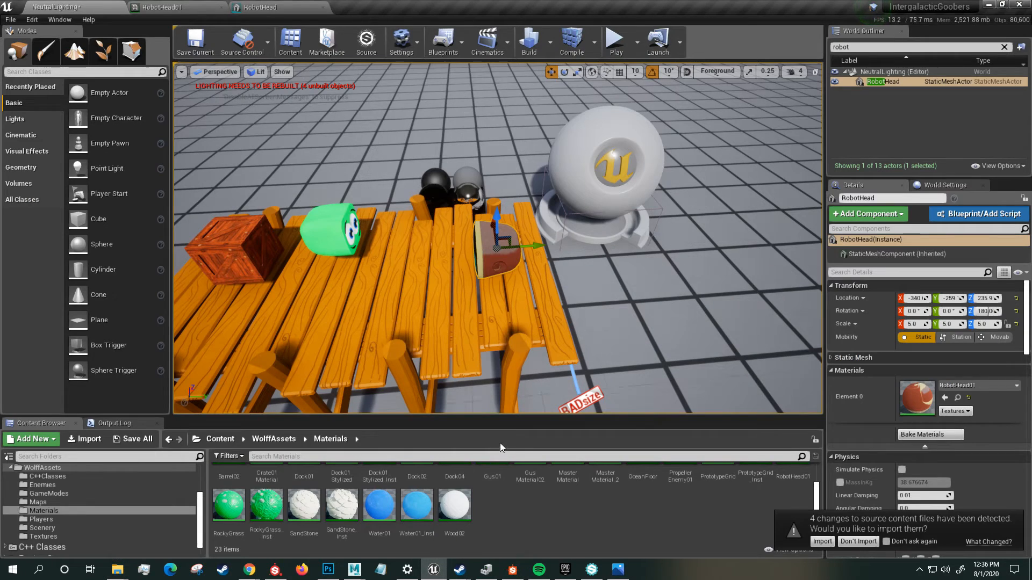
click(823, 541)
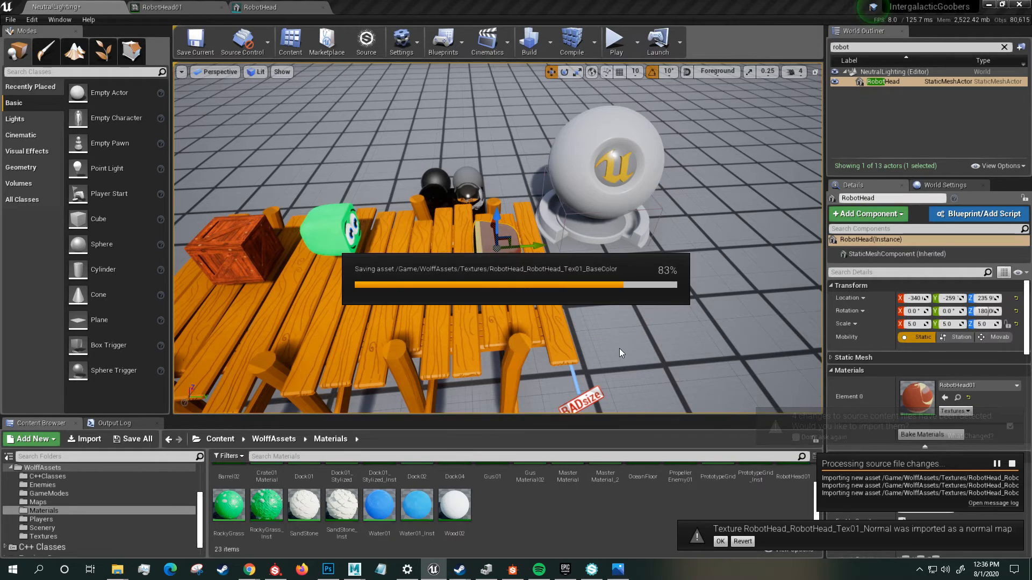
click(720, 542)
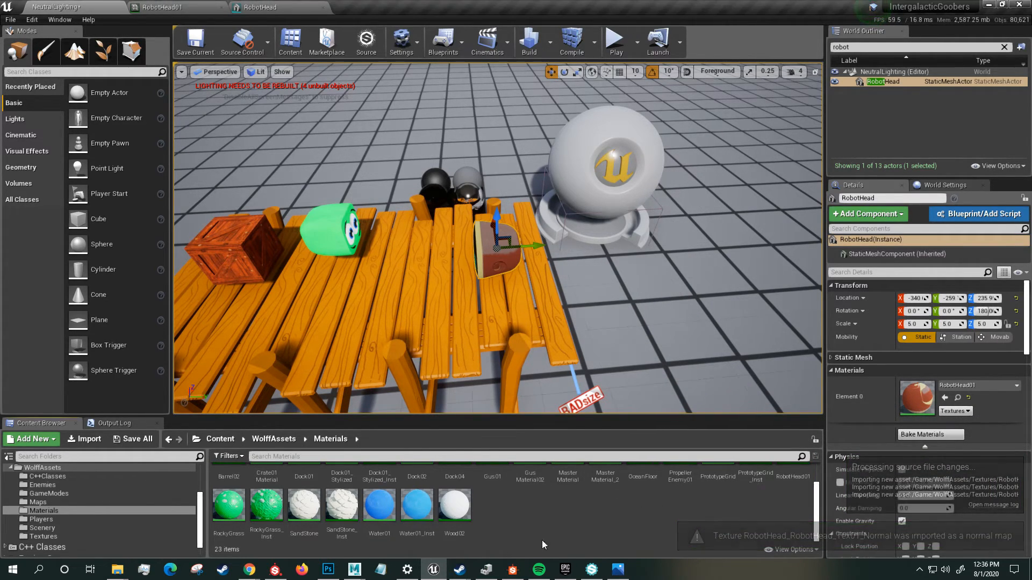
- Open the RobotHead01 material instance for editing and inspect the robot head in its preview
click(719, 477)
scroll(740, 525, up, 1)
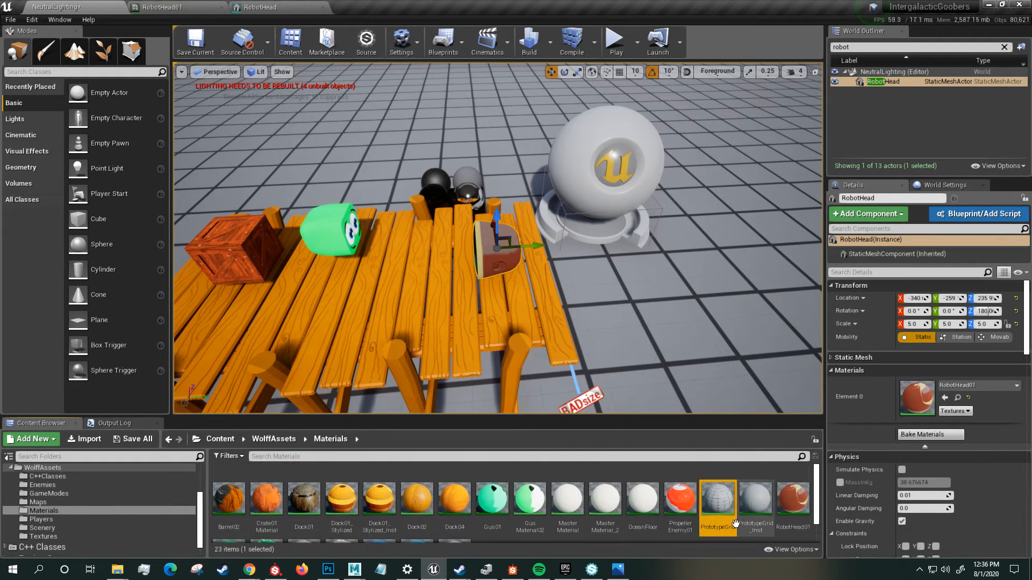
click(796, 493)
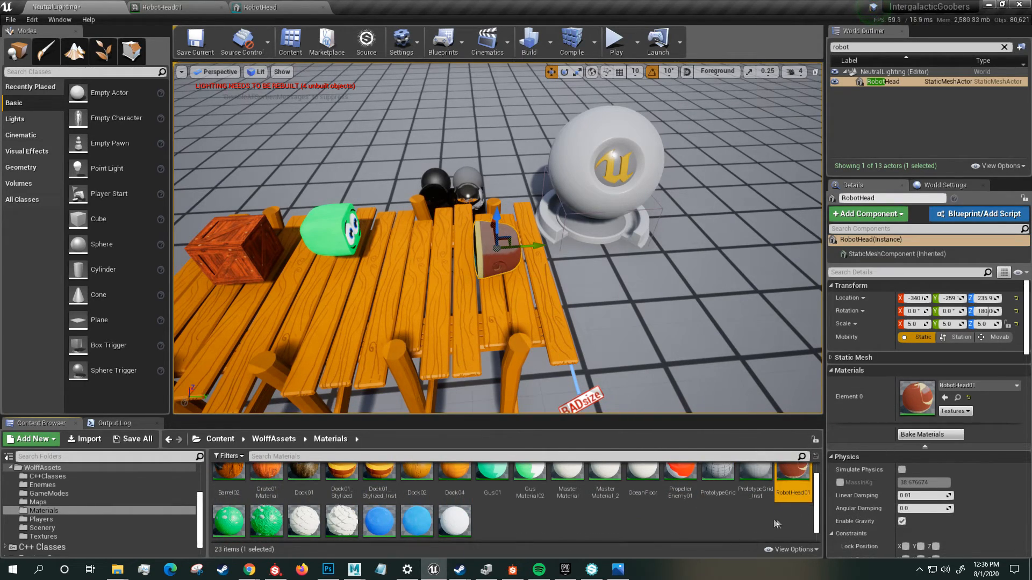
right_drag(497, 242, 498, 242)
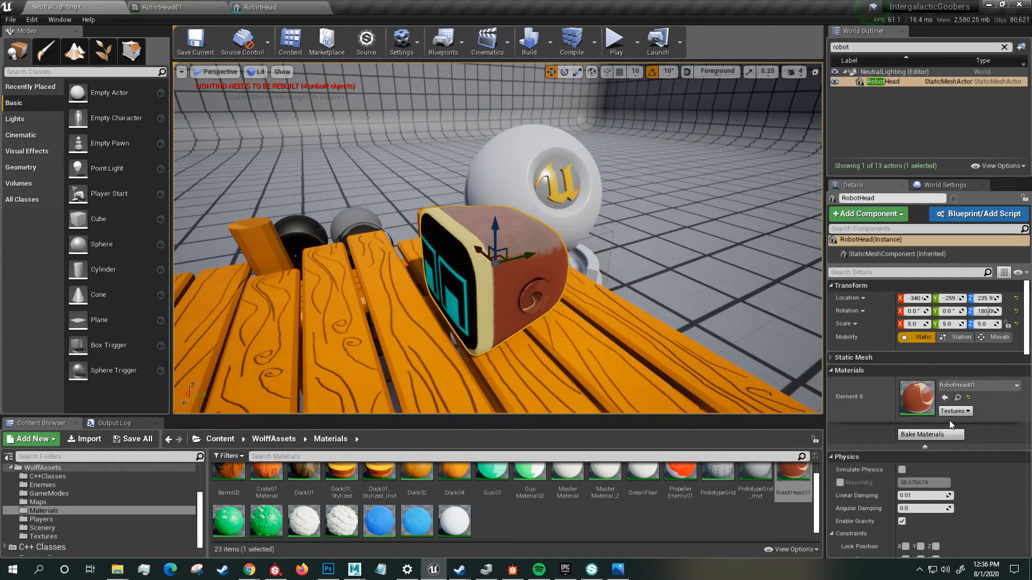
double_click(803, 484)
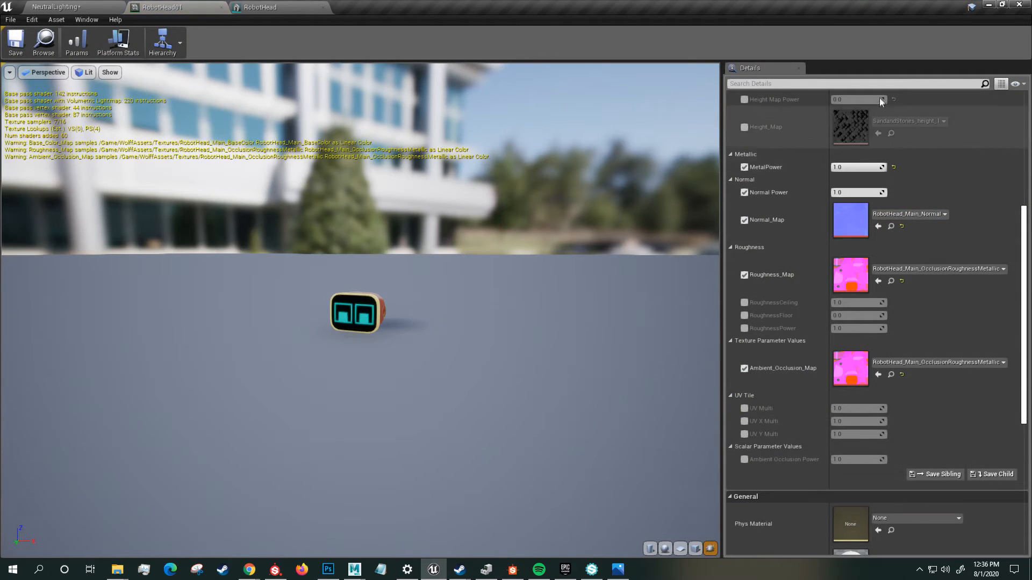
right_drag(458, 306, 457, 266)
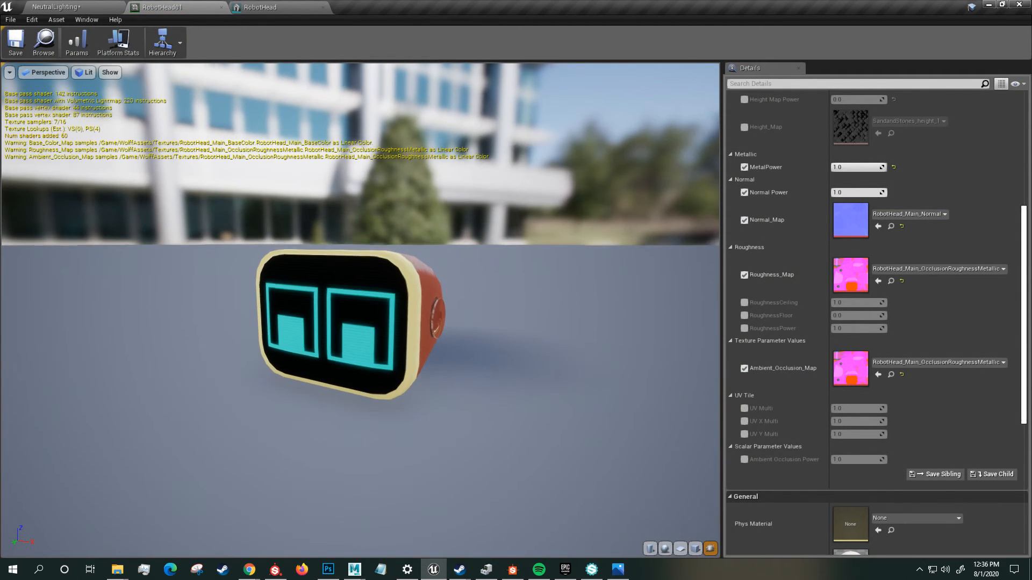
drag(457, 266, 505, 298)
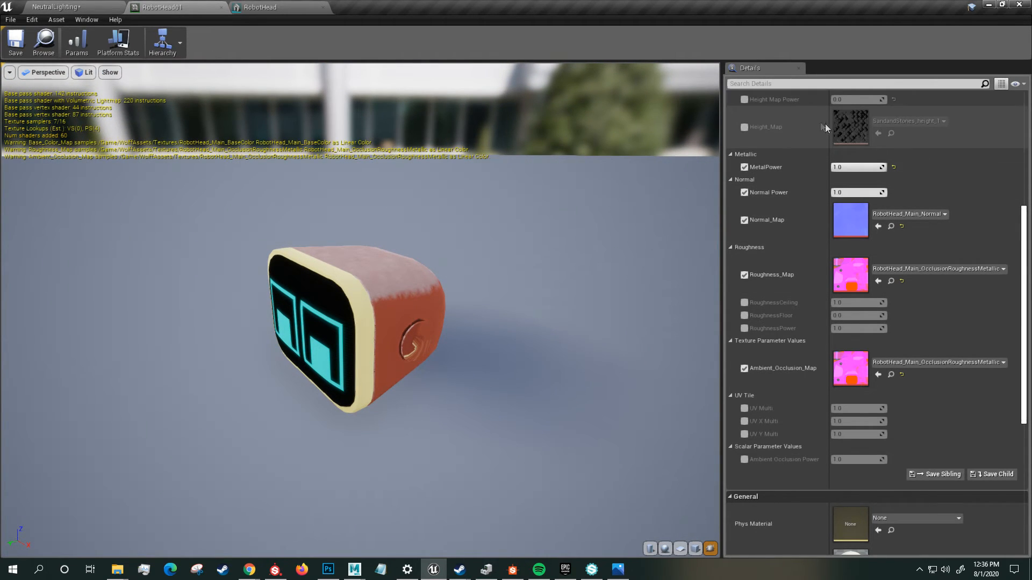
- Set the material's Base_Color_Map to RobotHead_RobotHead_Tex01_BaseColor
scroll(773, 128, up, 8)
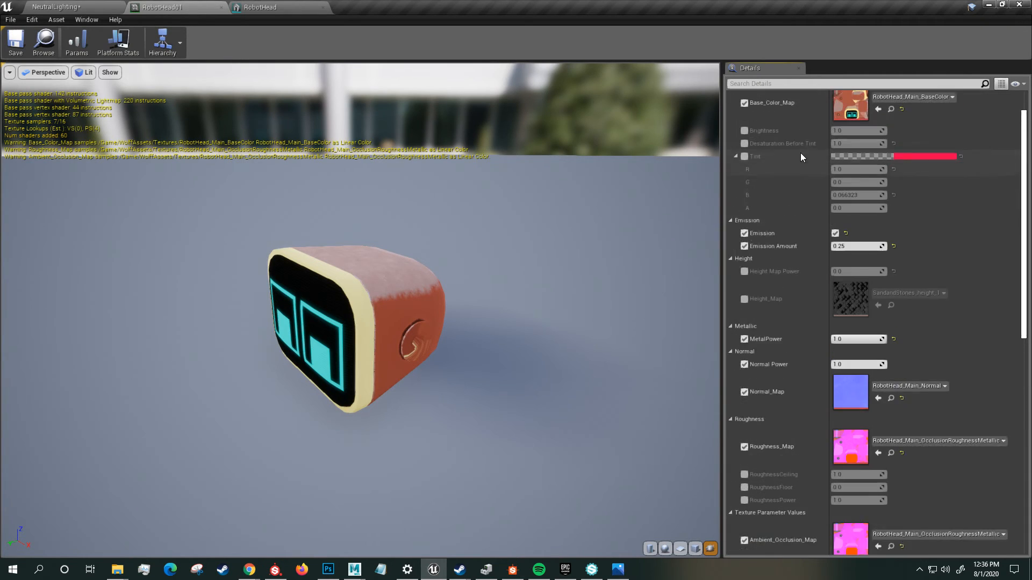
click(908, 132)
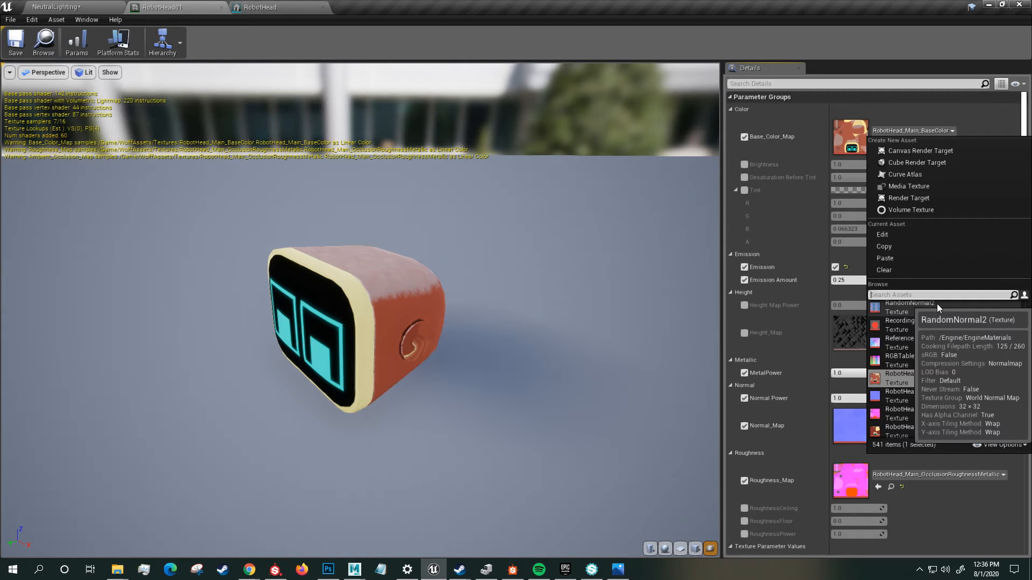
click(895, 414)
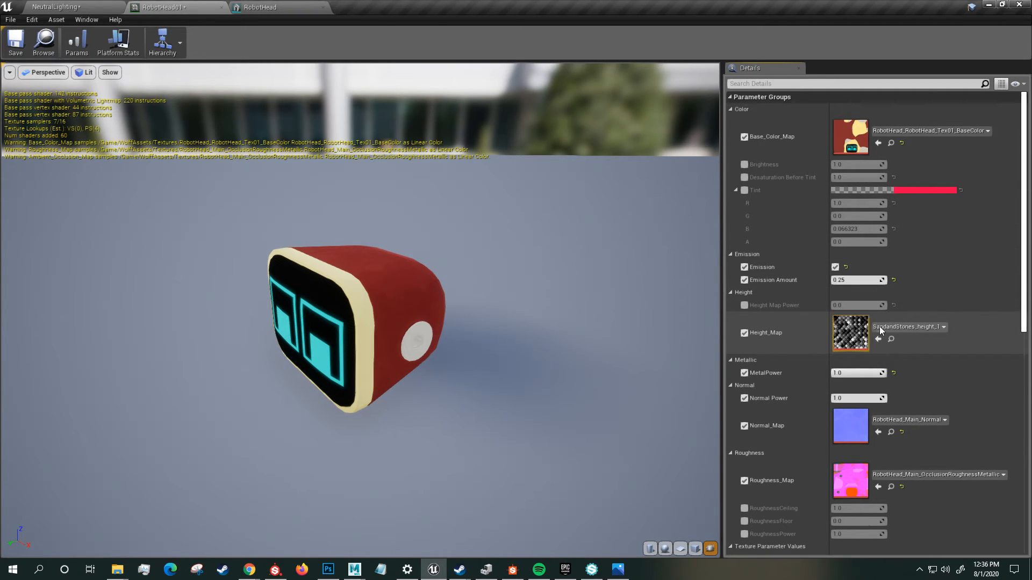
- Assign the RobotHead_RobotHead_Tex01_Normal texture to both Height_Map and Normal_Map
click(881, 327)
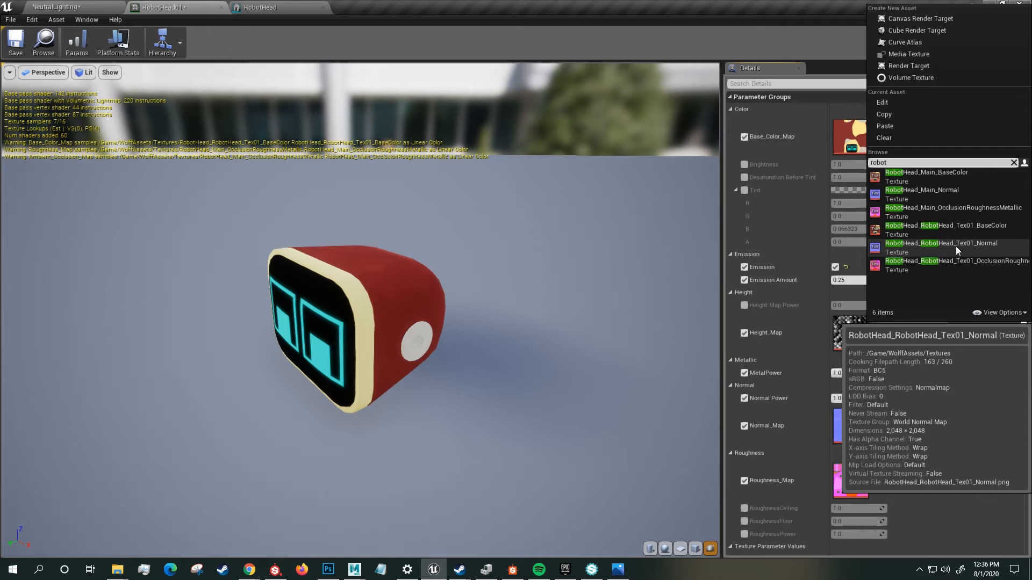
click(957, 247)
scroll(795, 396, down, 1)
click(908, 385)
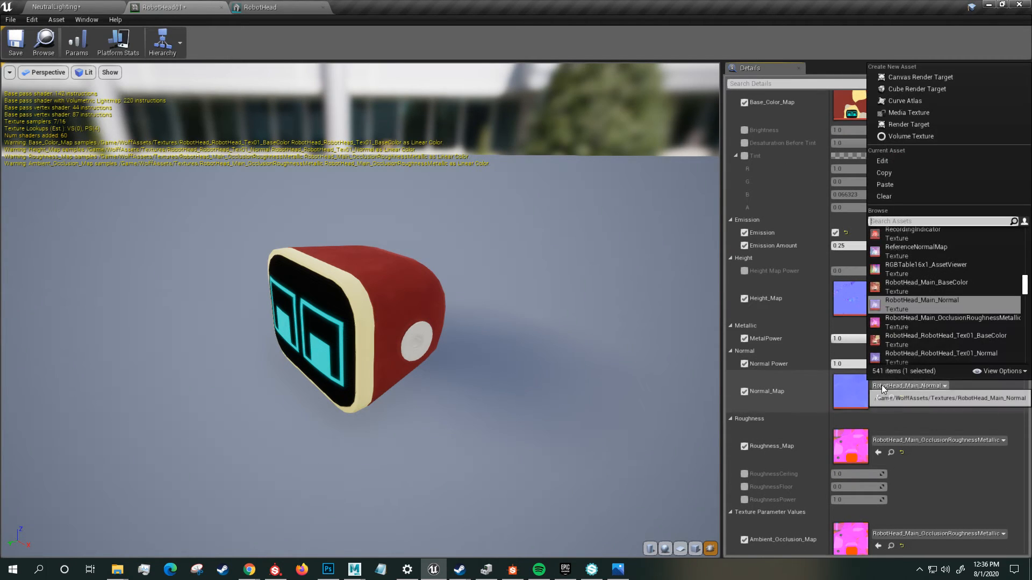
click(925, 340)
- Assign the RobotHead_RobotHead_Tex01_OcclusionRoughnessMetallic texture to both Roughness_Map and Ambient_Occlusion_Map
scroll(840, 401, down, 1)
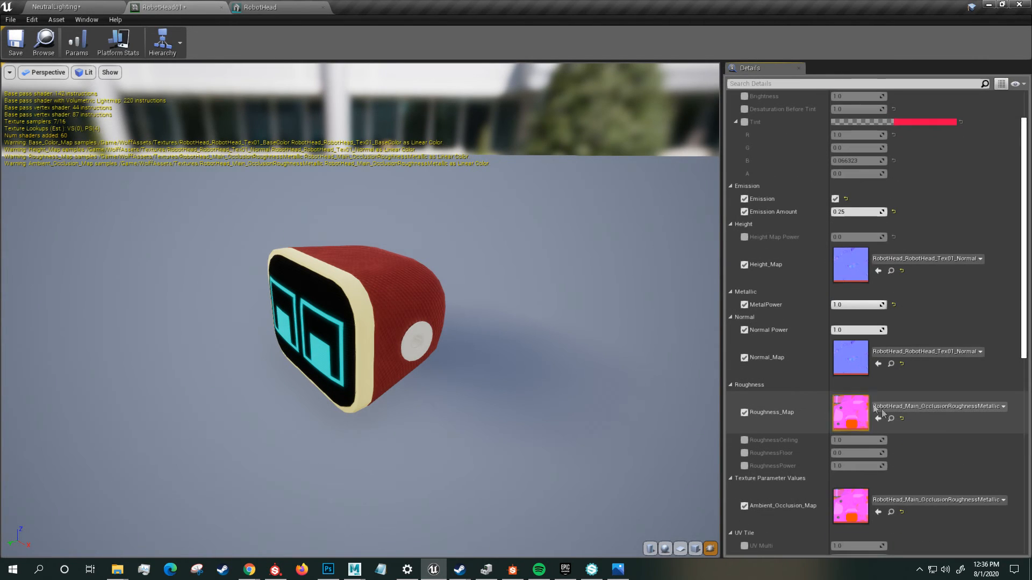
click(938, 407)
key(Escape)
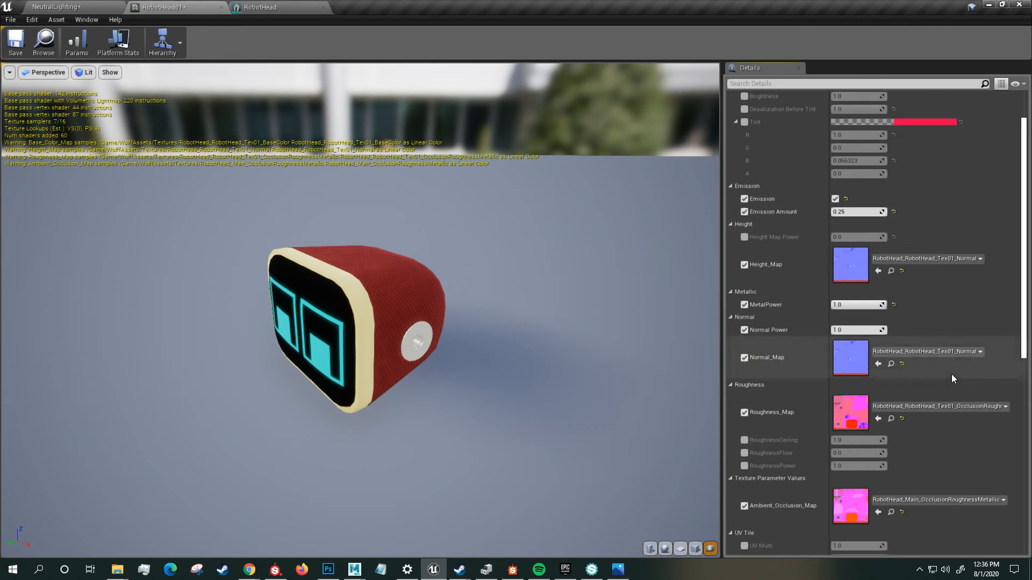
scroll(912, 456, down, 1)
click(938, 465)
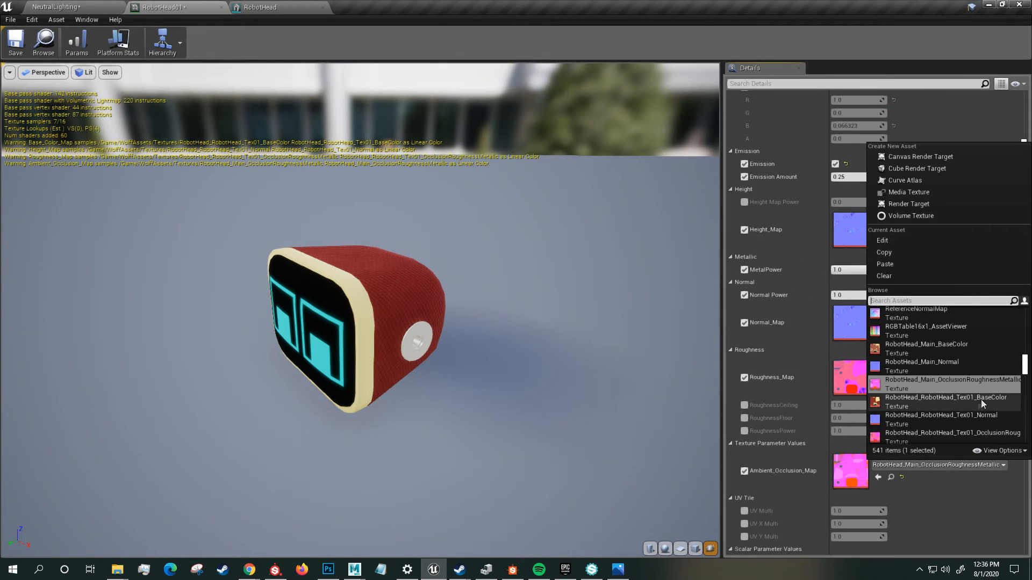
click(954, 436)
- Check the retextured robot head in the preview and save the RobotHead01 material instance
scroll(954, 416, down, 3)
drag(528, 308, 591, 322)
click(16, 42)
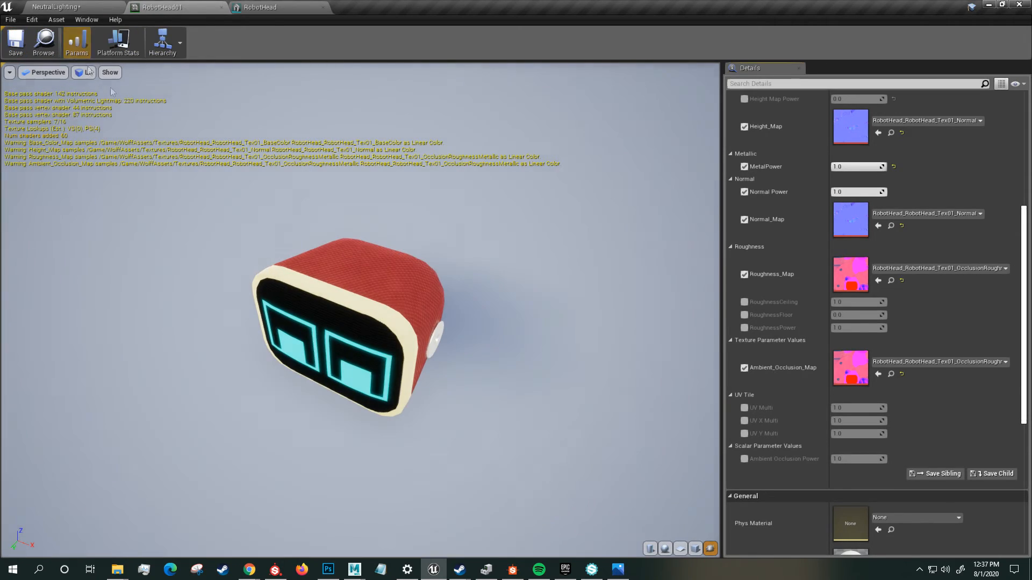
- Return to the NeutralLighting level, inspect the robot head on the dock and save the level
click(124, 6)
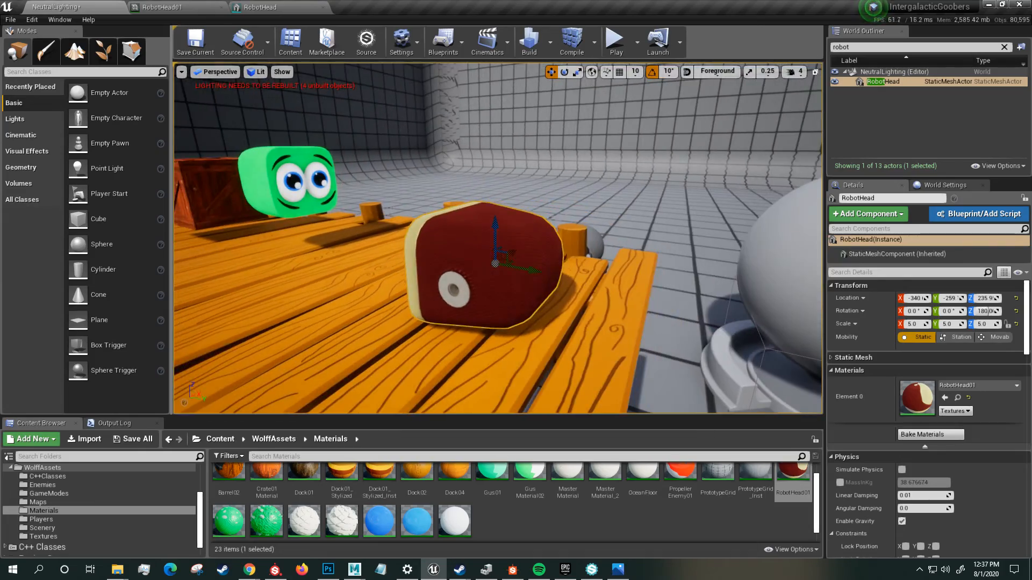
alt+drag(495, 263, 532, 287)
alt+right_drag(553, 287, 607, 280)
alt+drag(607, 279, 638, 275)
scroll(638, 275, up, 4)
key(ctrl+s)
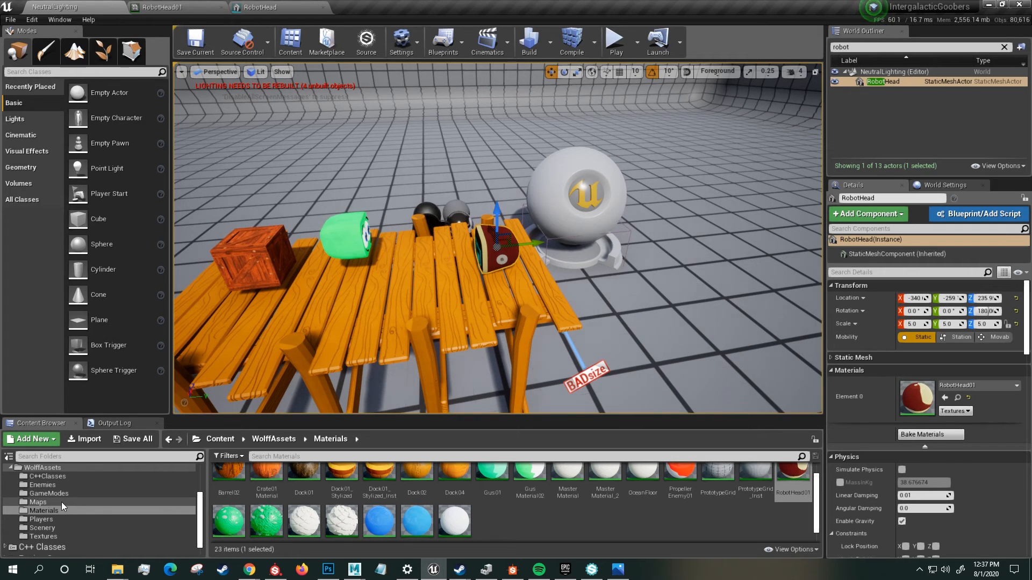
- Open the SideScrollerTemplate level from the Maps folder and focus the view on its RobotHead actor
click(38, 502)
double_click(380, 482)
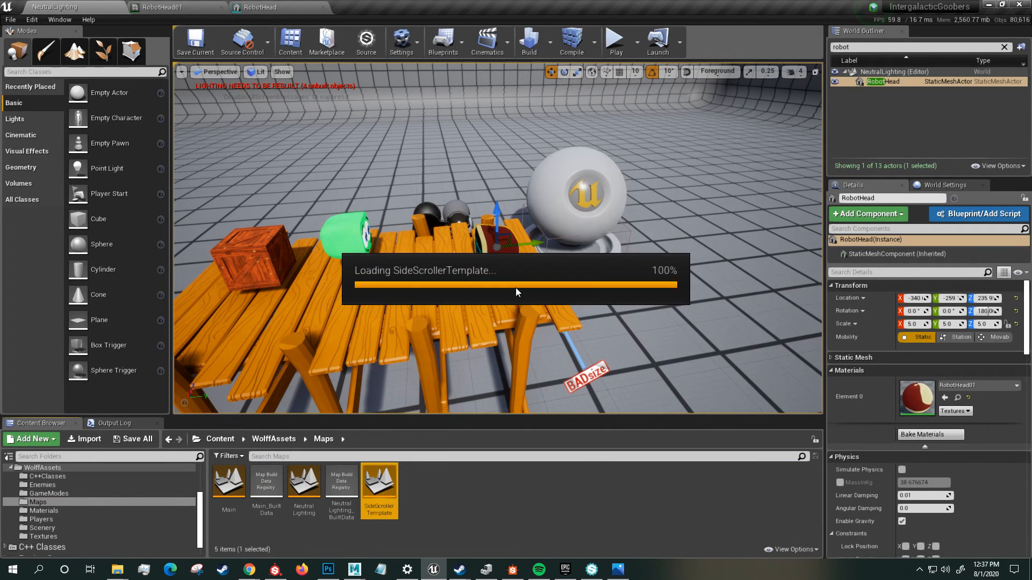
double_click(883, 81)
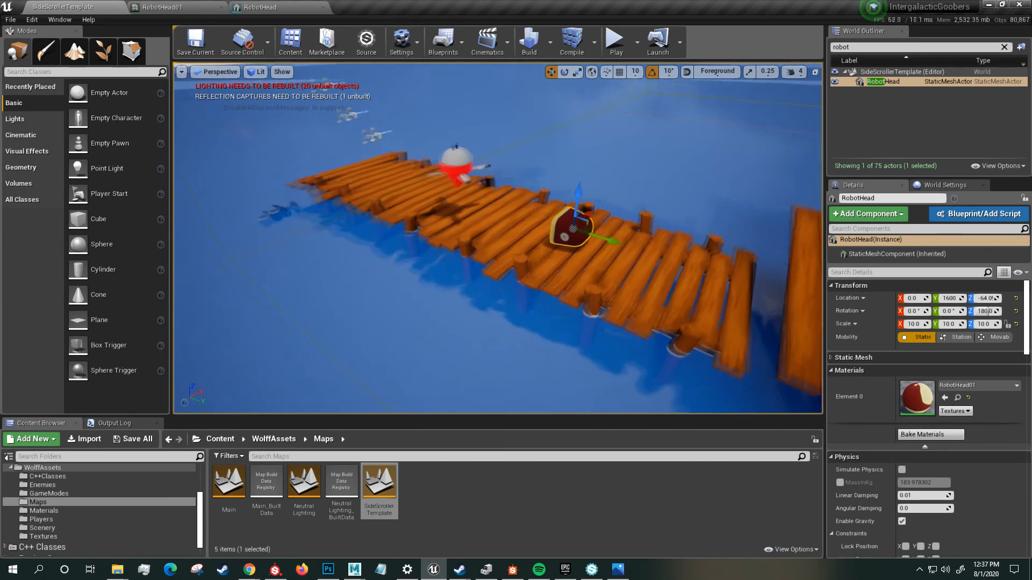
- Set the RobotHead actor's scale to 15 on all three axes
click(908, 324)
text(15)
key(Tab)
text(15)
key(Tab)
text(15)
key(Return)
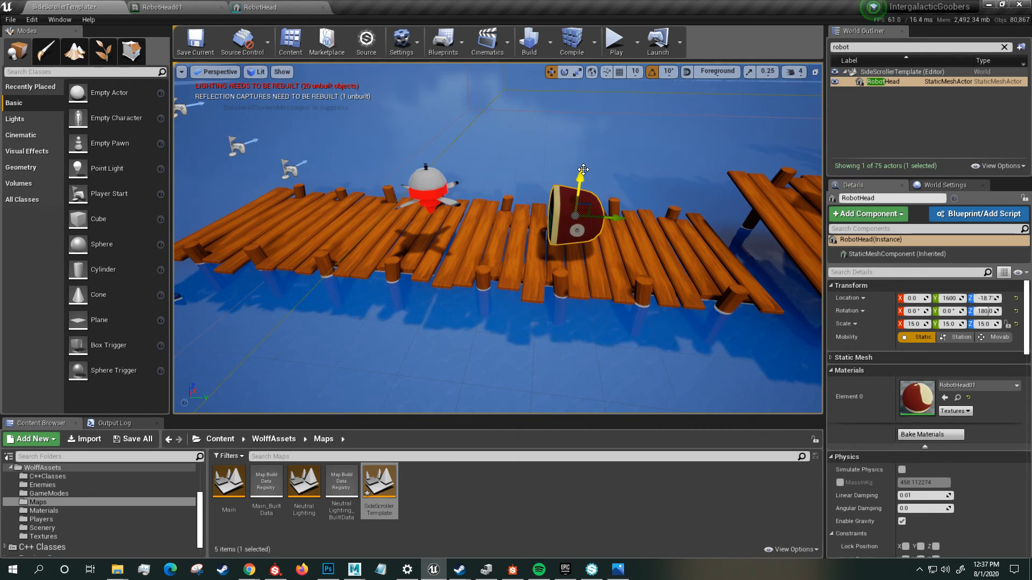
- Start playing the level, filter the actors by "camera" and set CameraActor2's field of view to 70
click(616, 41)
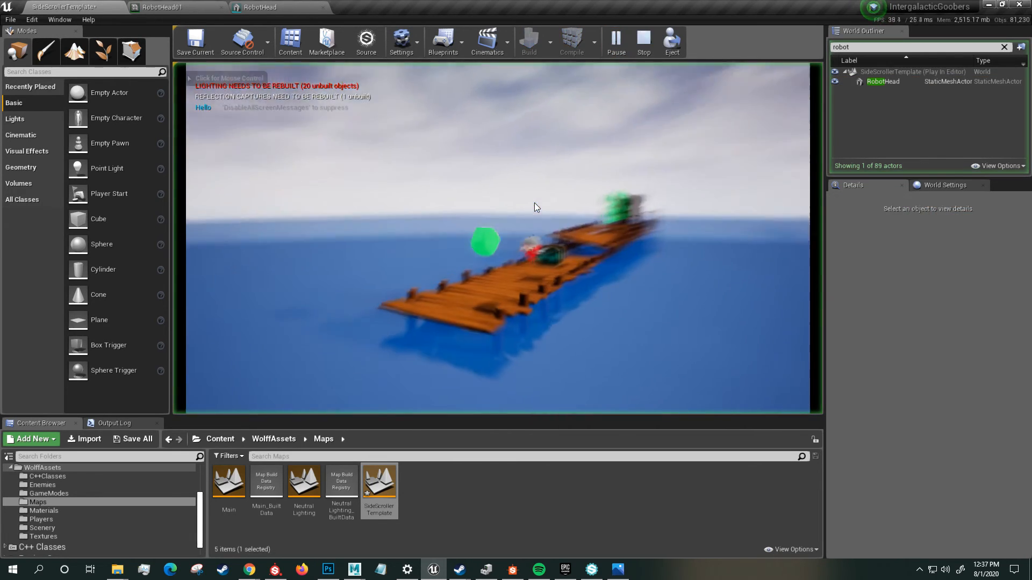
click(1004, 47)
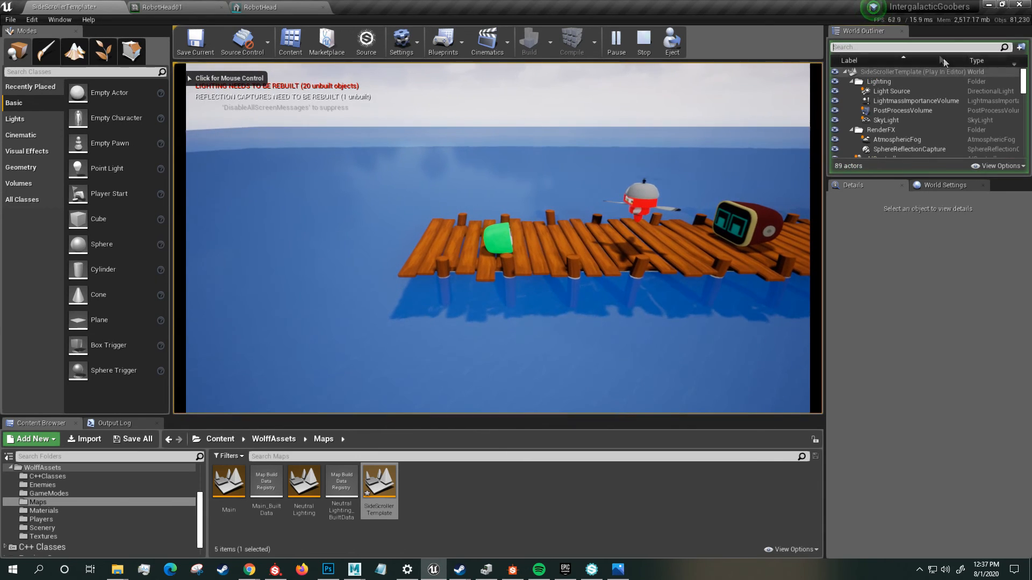
text(camera)
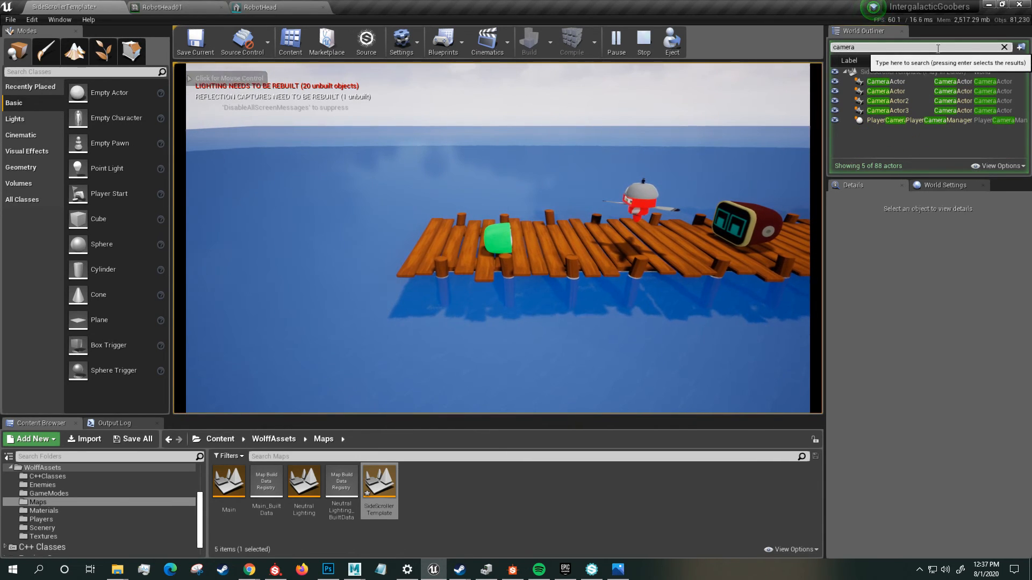
click(919, 101)
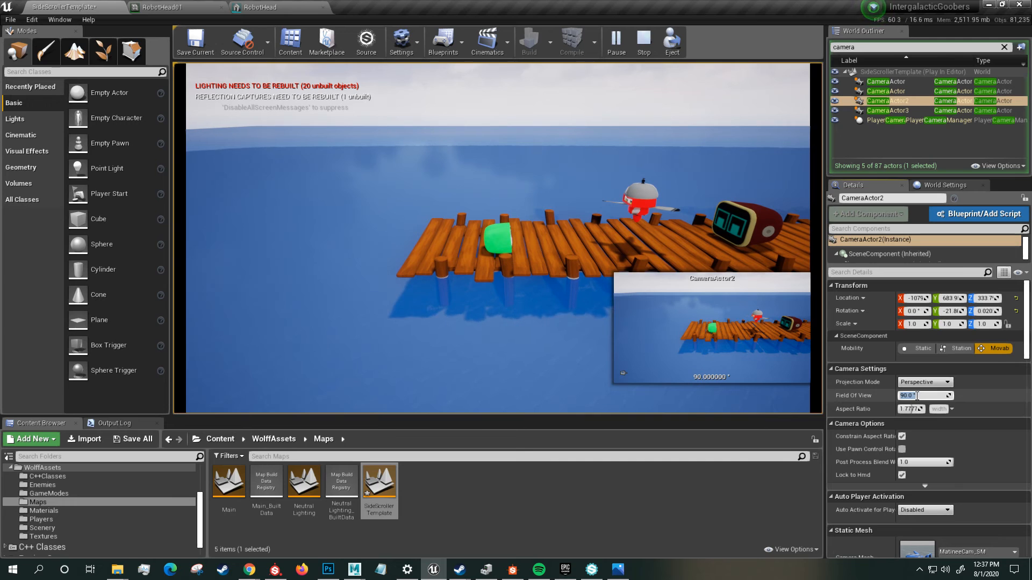
text(70)
key(Return)
- Try a field of view of 70 and then 65 on CameraActor3 while the level is playing
click(908, 110)
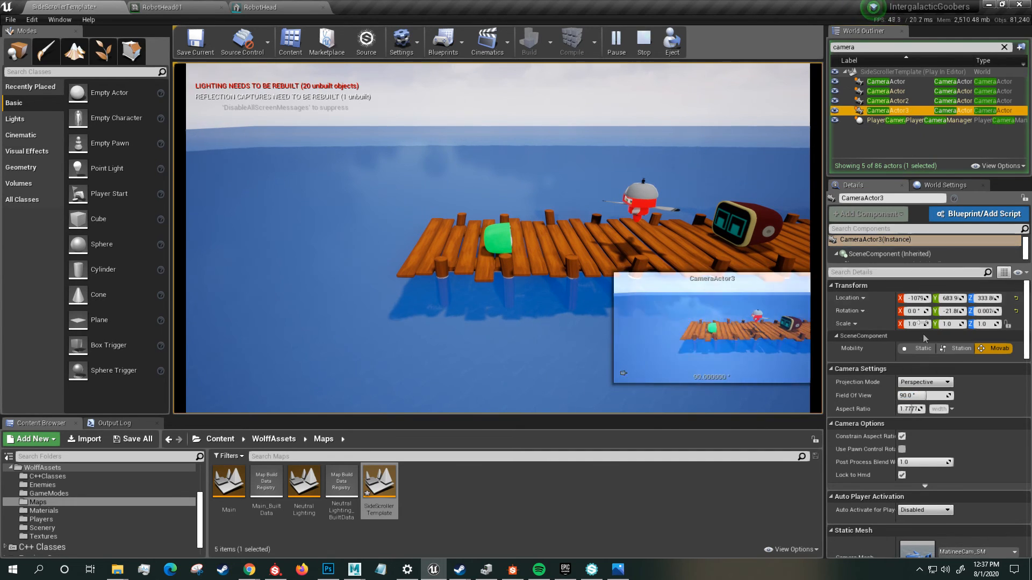
text(70)
key(Return)
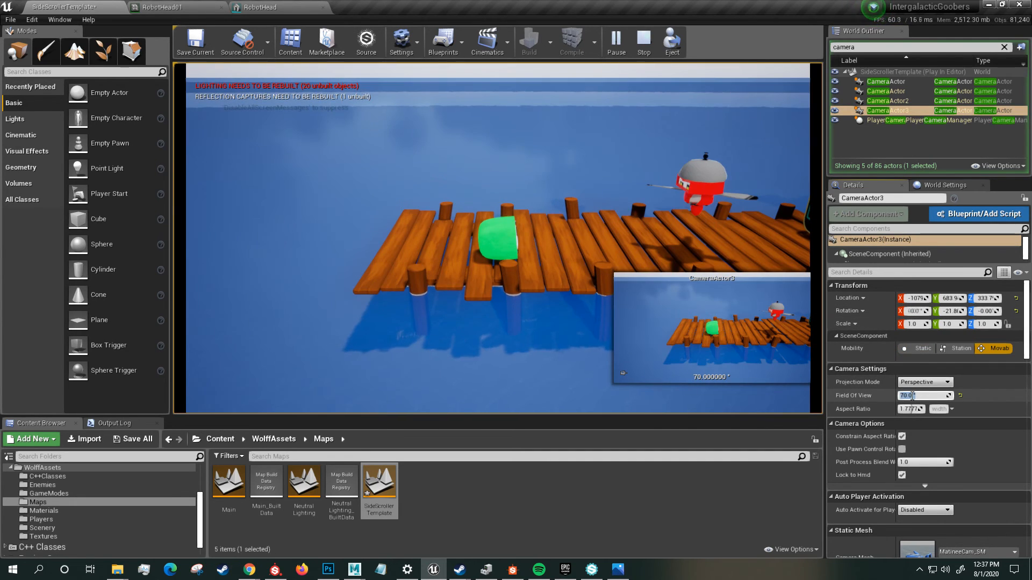
text(65)
key(Return)
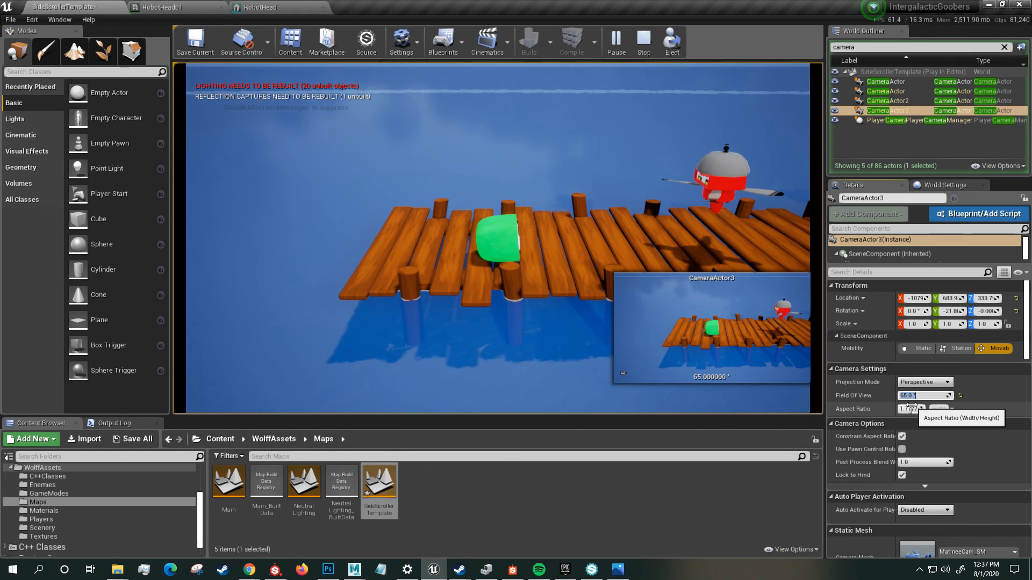
- Move and jump the green character along the dock to the robot head, and stop playing the level
key(d)
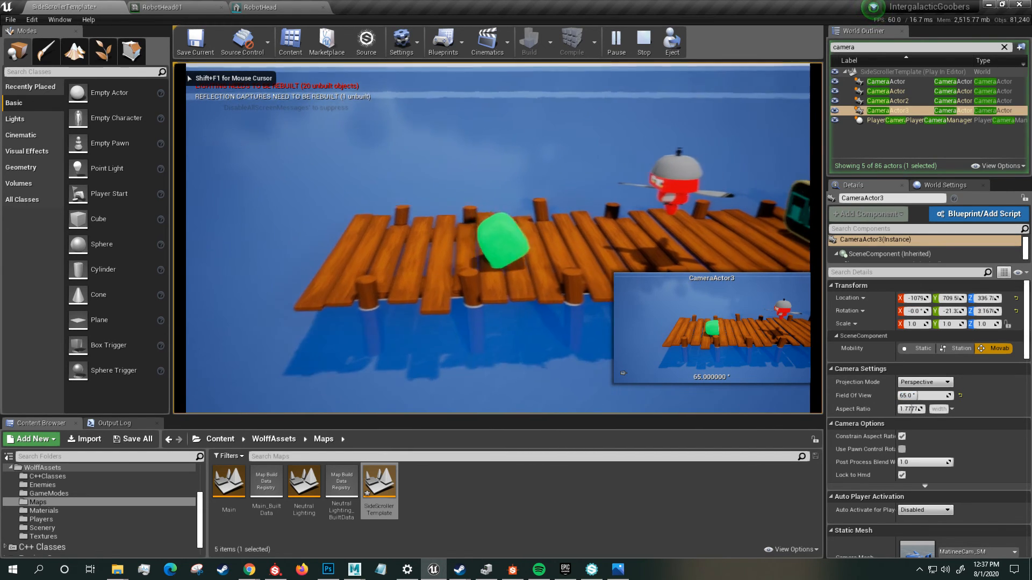
key(space)
key(d)
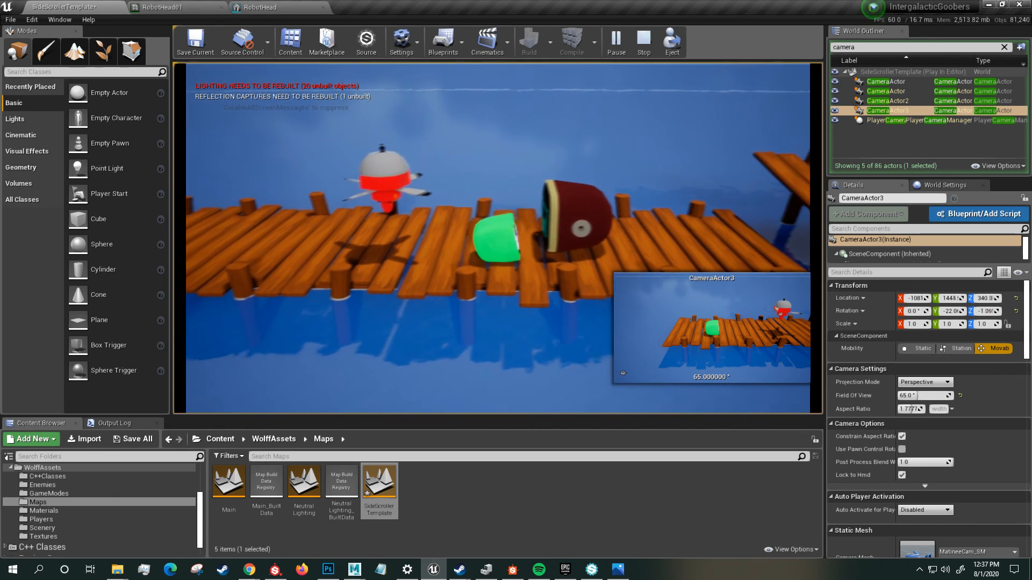
key(Escape)
- Rotate the robot head on the dock by -40° about its vertical axis so the face turns toward the view
click(551, 236)
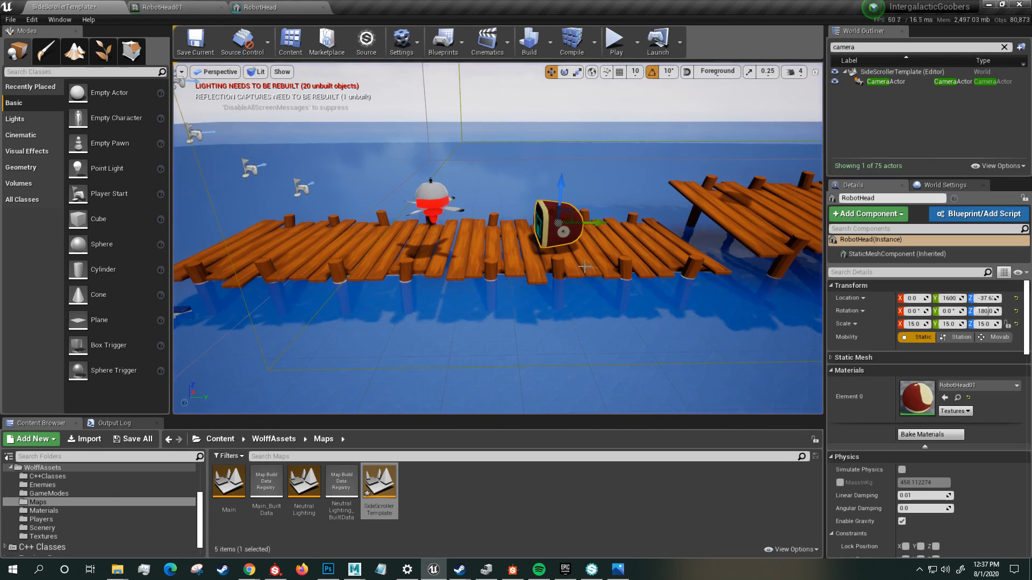
key(e)
drag(546, 245, 534, 246)
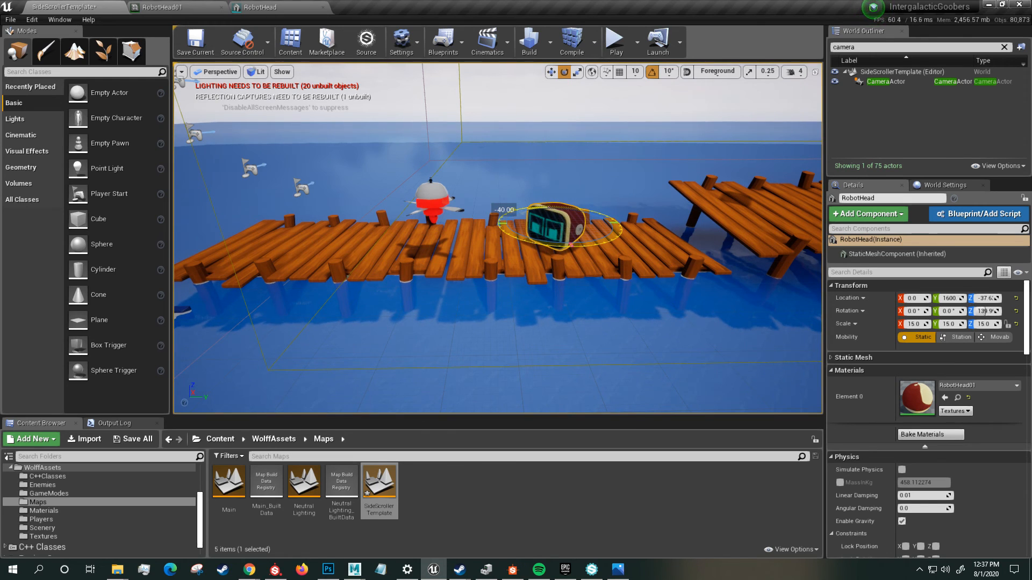
- Set the Emission Amount of the RobotHead01 material instance to 1
alt+drag(397, 161, 392, 182)
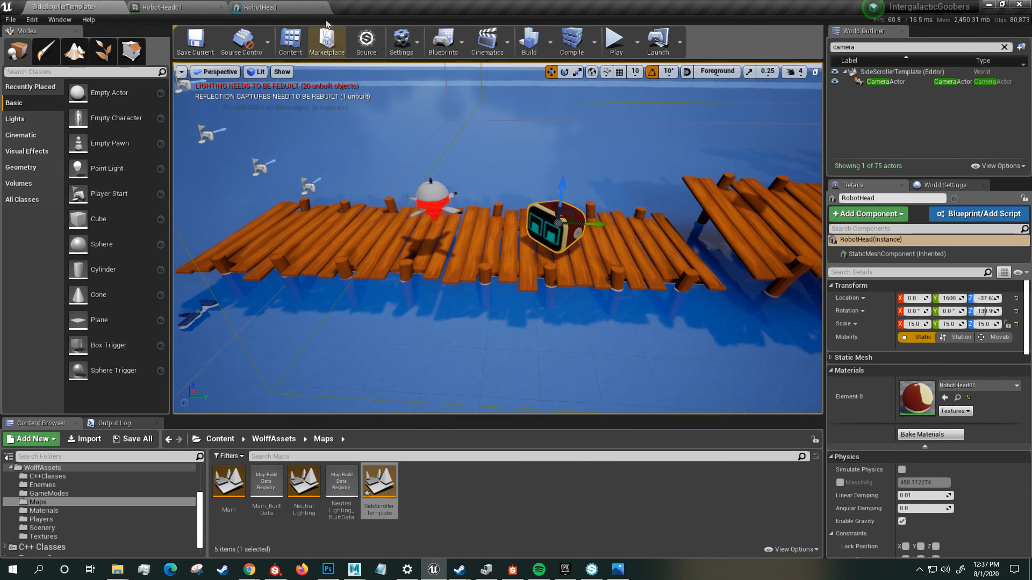
scroll(598, 178, up, 6)
middle_drag(513, 106, 597, 97)
click(266, 6)
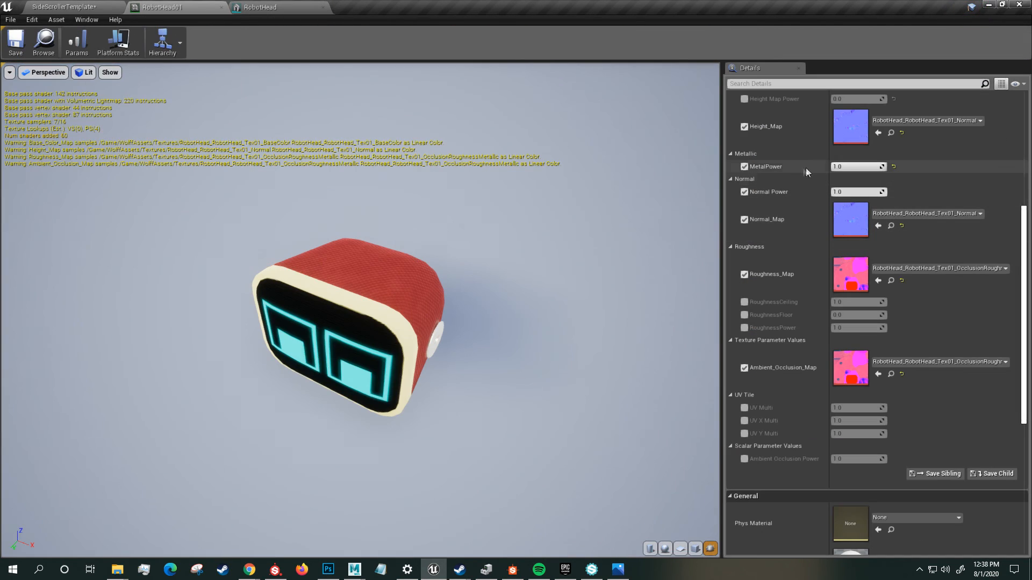
scroll(794, 161, up, 3)
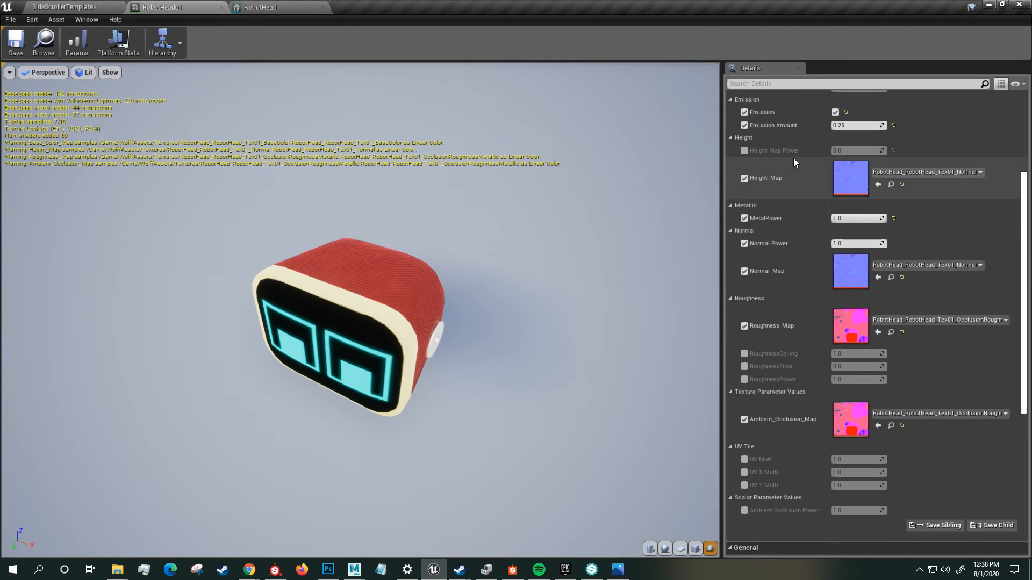
scroll(792, 174, up, 1)
click(858, 247)
text(1)
key(Return)
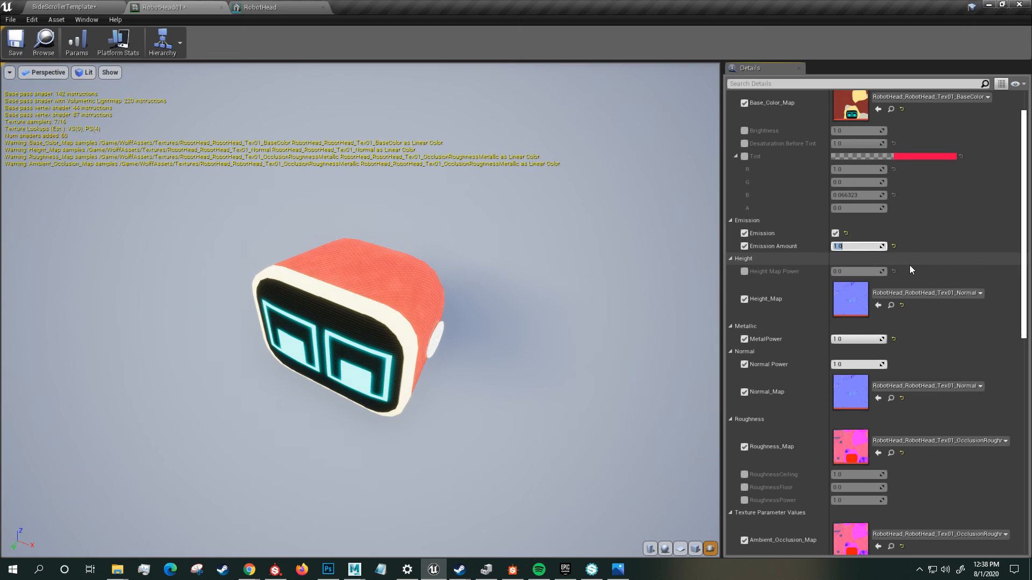
- Playtest the SideScrollerTemplate level, moving and jumping the green character around the robot head to examine its size and glow
click(63, 7)
mouse_move(531, 160)
alt+mouse_down()
mouse_move(591, 153)
mouse_move(623, 126)
mouse_move(537, 158)
alt+mouse_up()
click(616, 42)
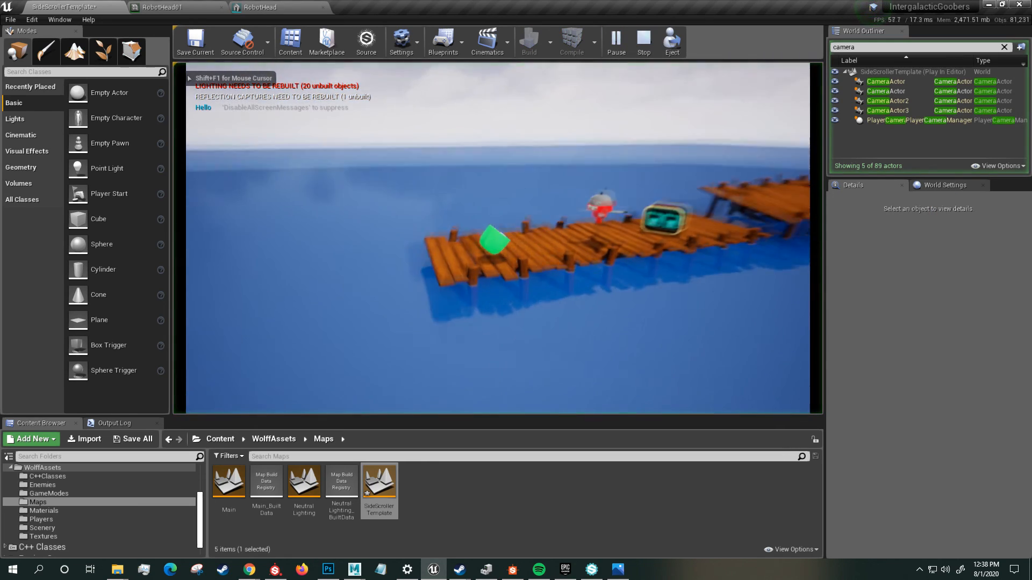
key(d)
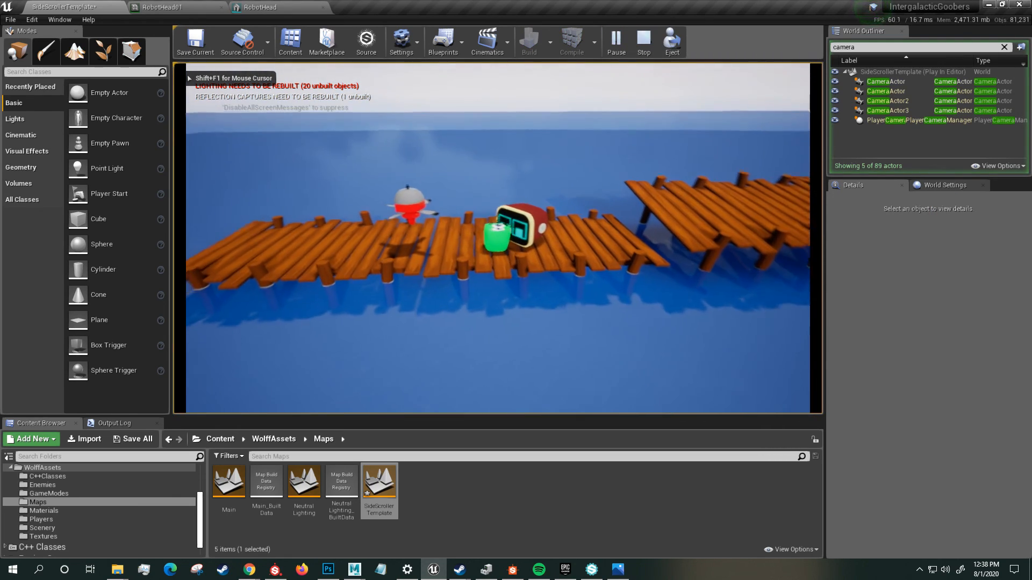
key(a)
key(space)
key(d)
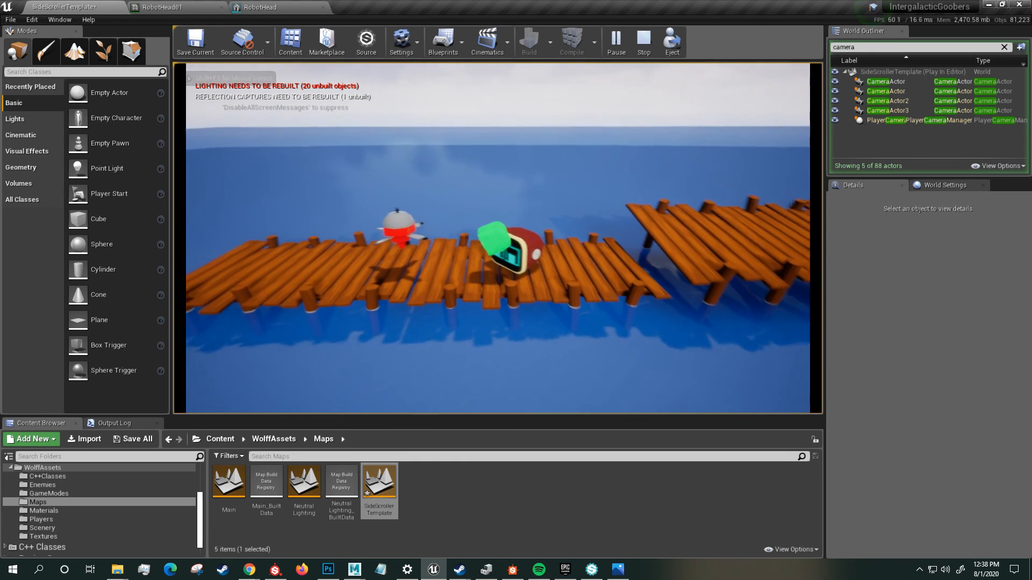
key(a)
key(d)
key(space)
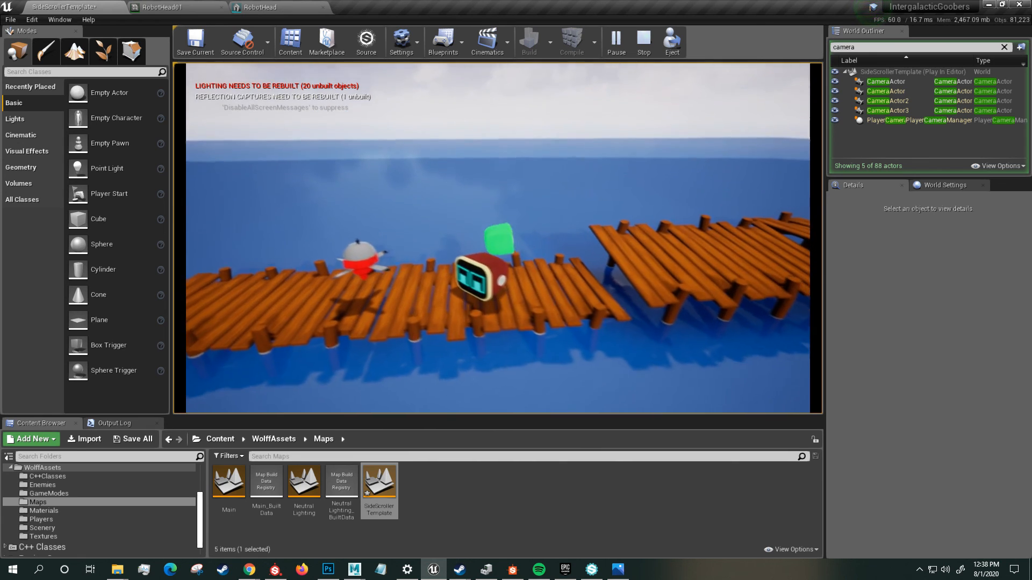
key(a)
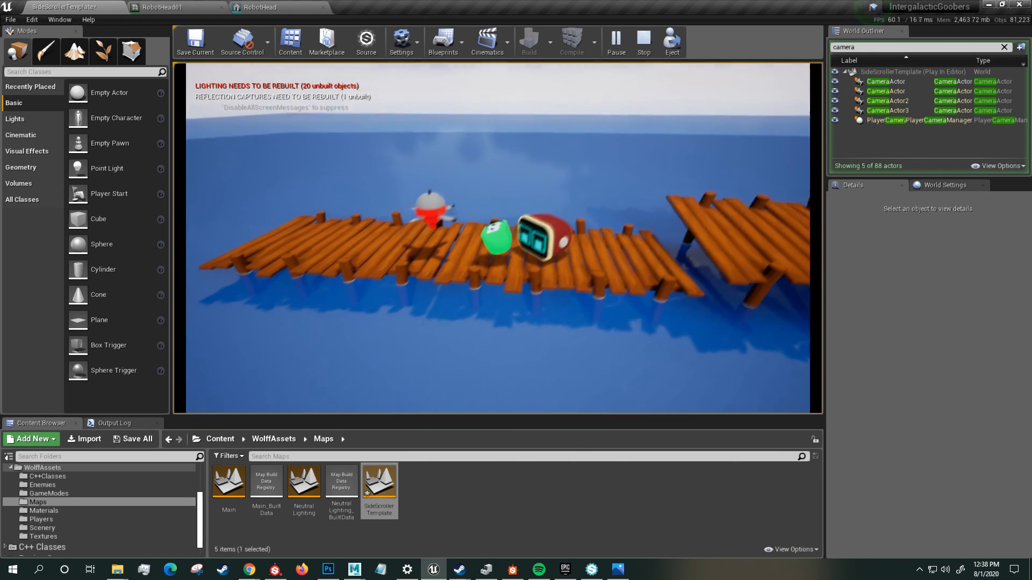
key(d)
key(space)
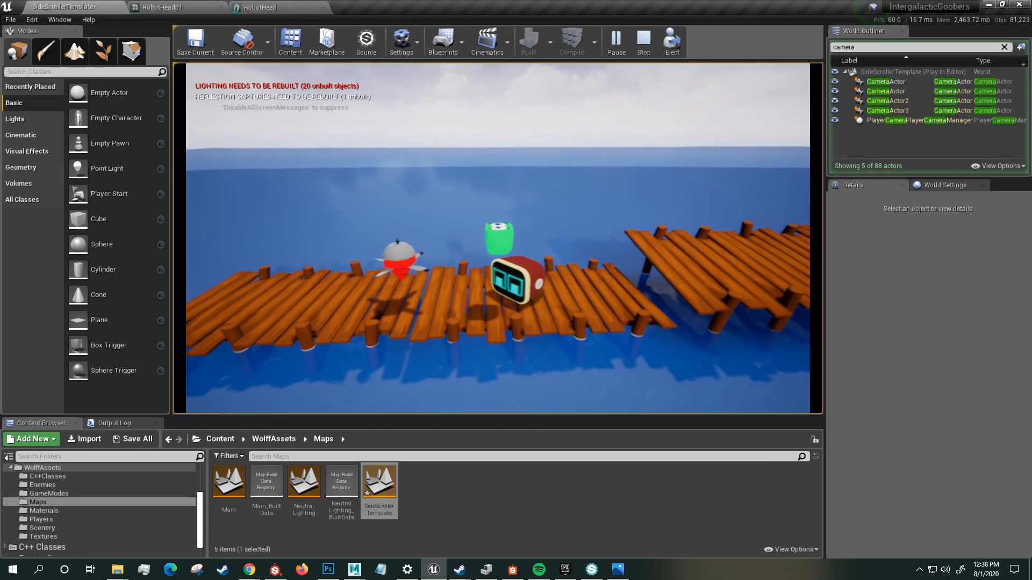
key(a)
key(space)
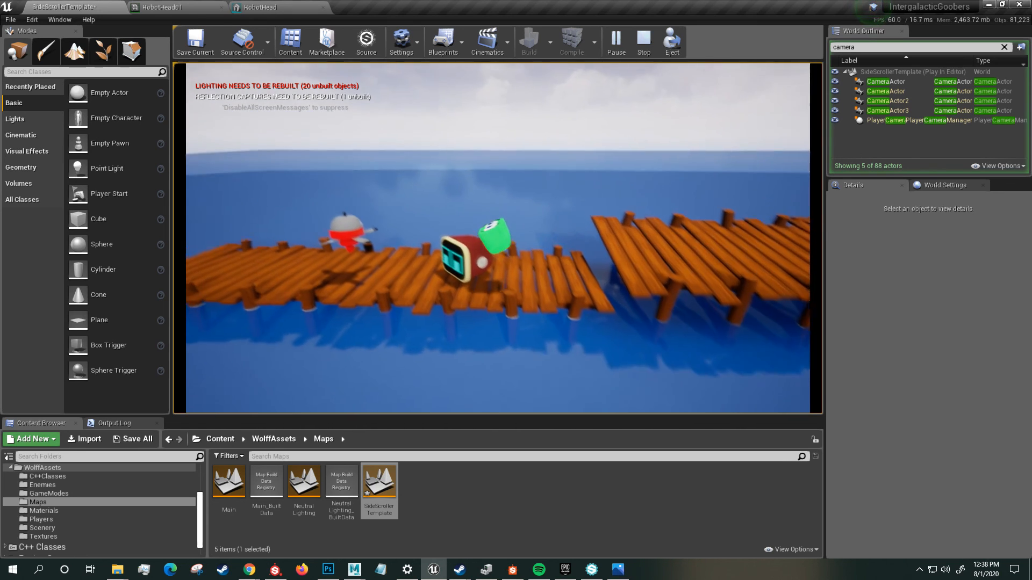
key(d)
key(space)
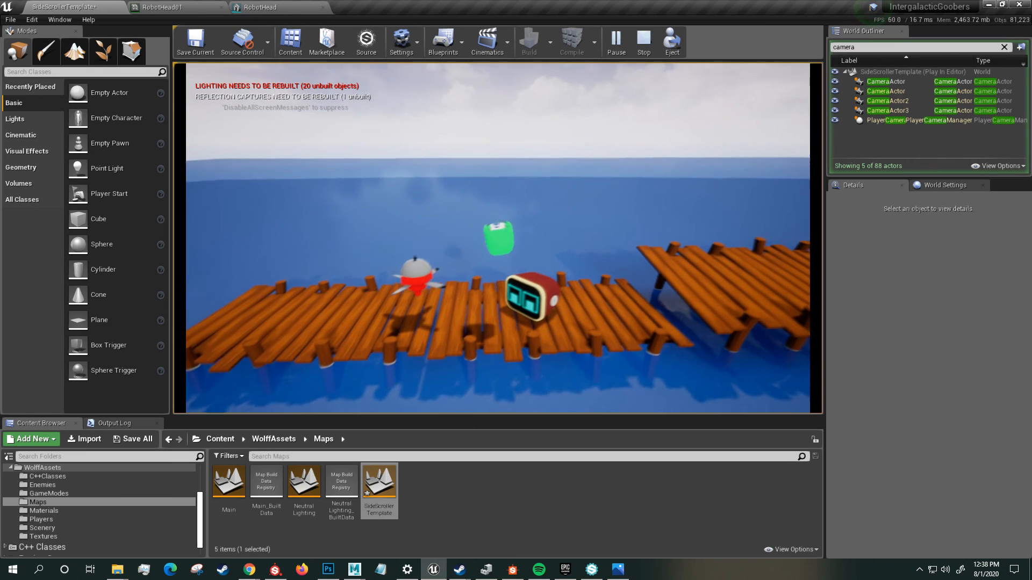